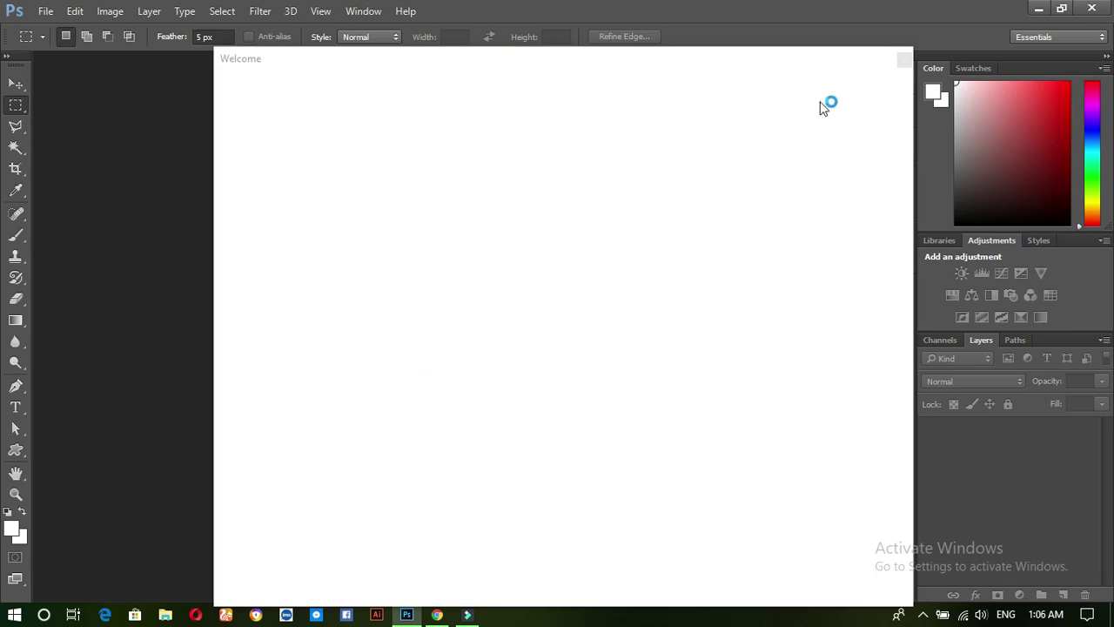
- Dismiss the welcome screen and open screenshot_20191113_014920.png from File Explorer in Photoshop
left_click(906, 60)
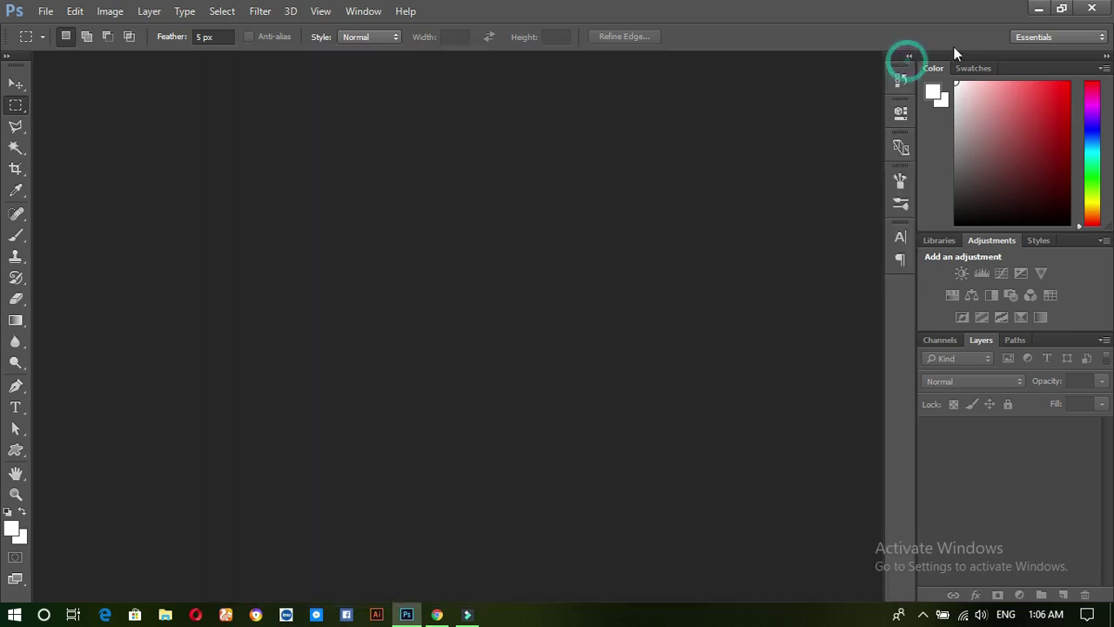
left_click(1039, 9)
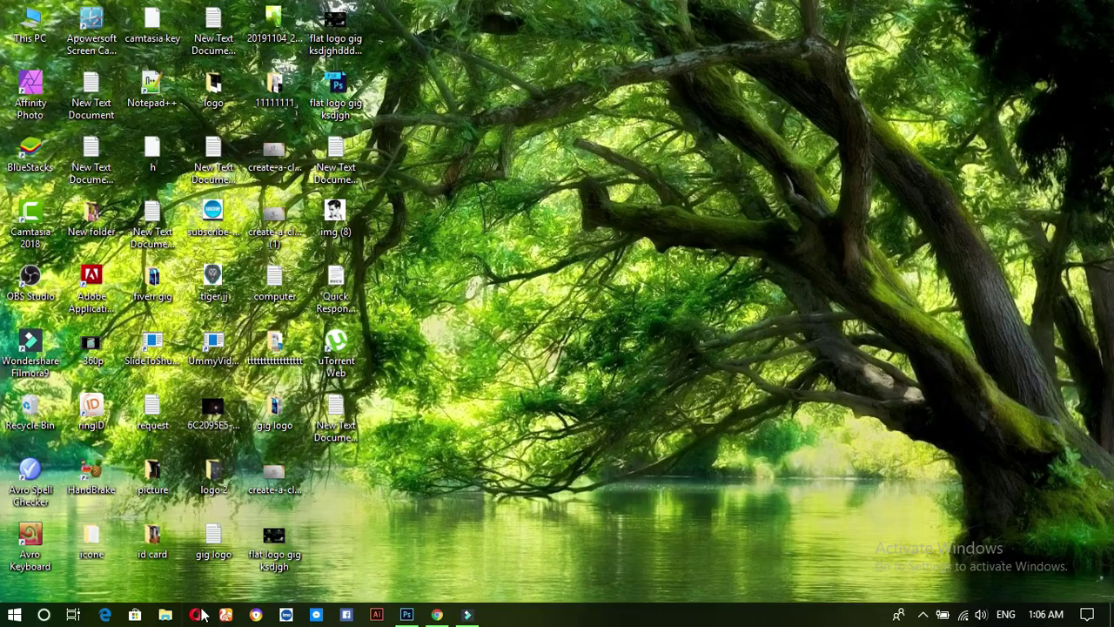
left_click(167, 615)
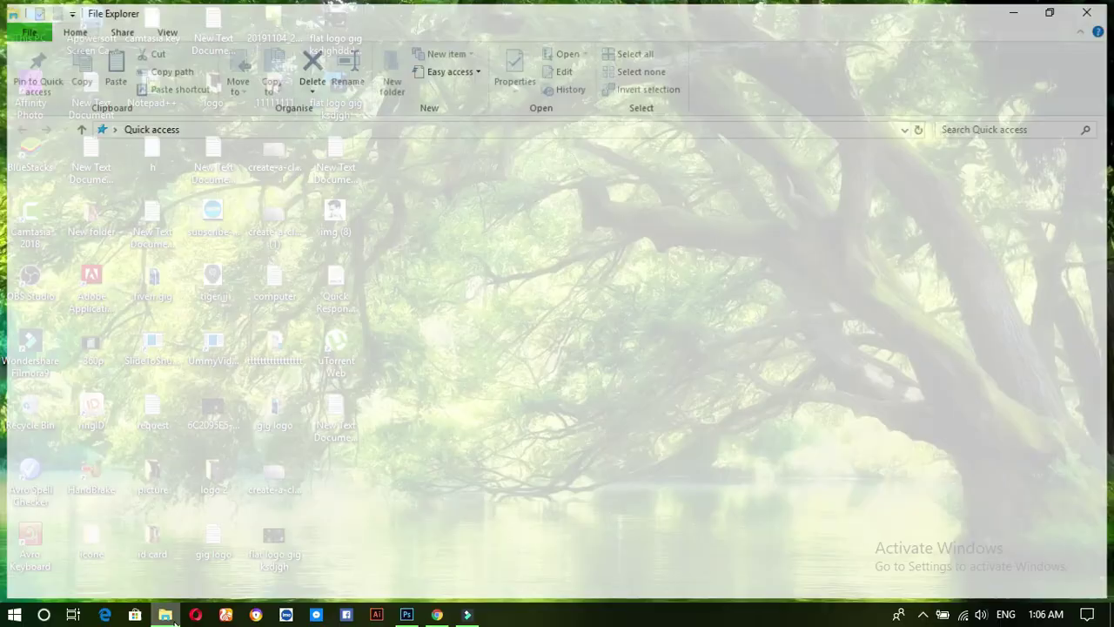
left_click_drag(185, 336, 443, 416)
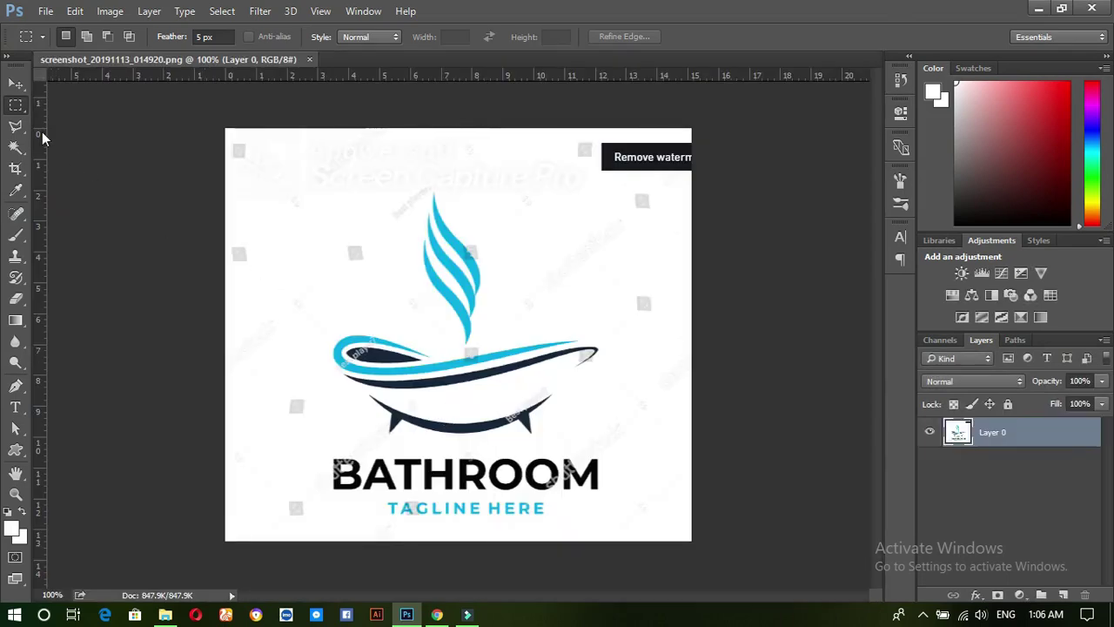
- Crop the image to a rectangular selection around the bathtub logo, its BATHROOM title and the tagline
left_click_drag(292, 177, 638, 527)
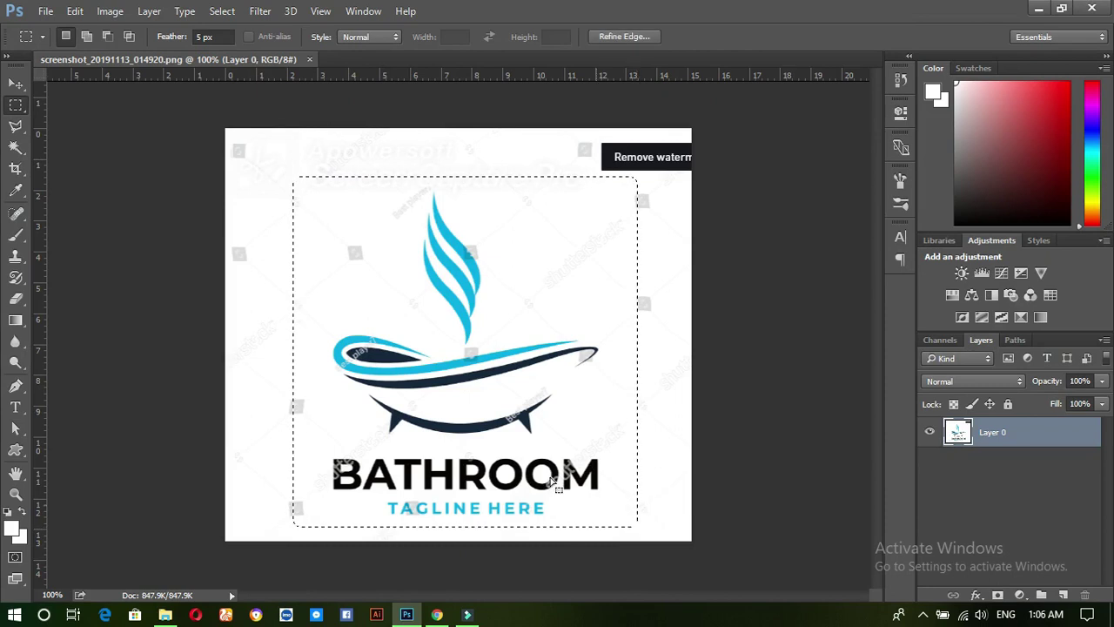
left_click(110, 11)
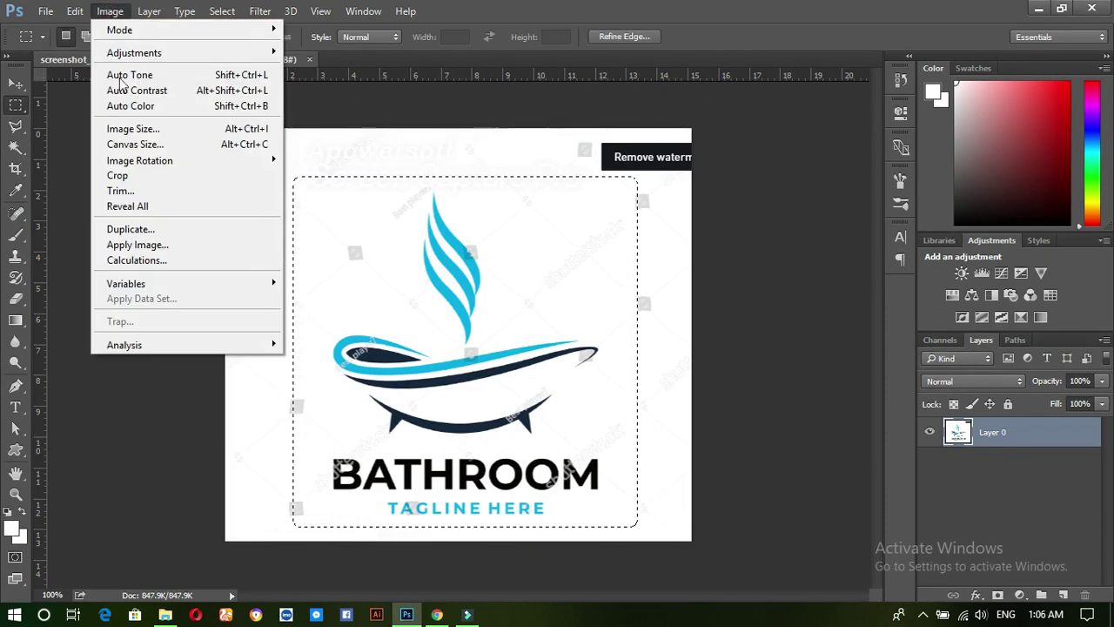
left_click(132, 174)
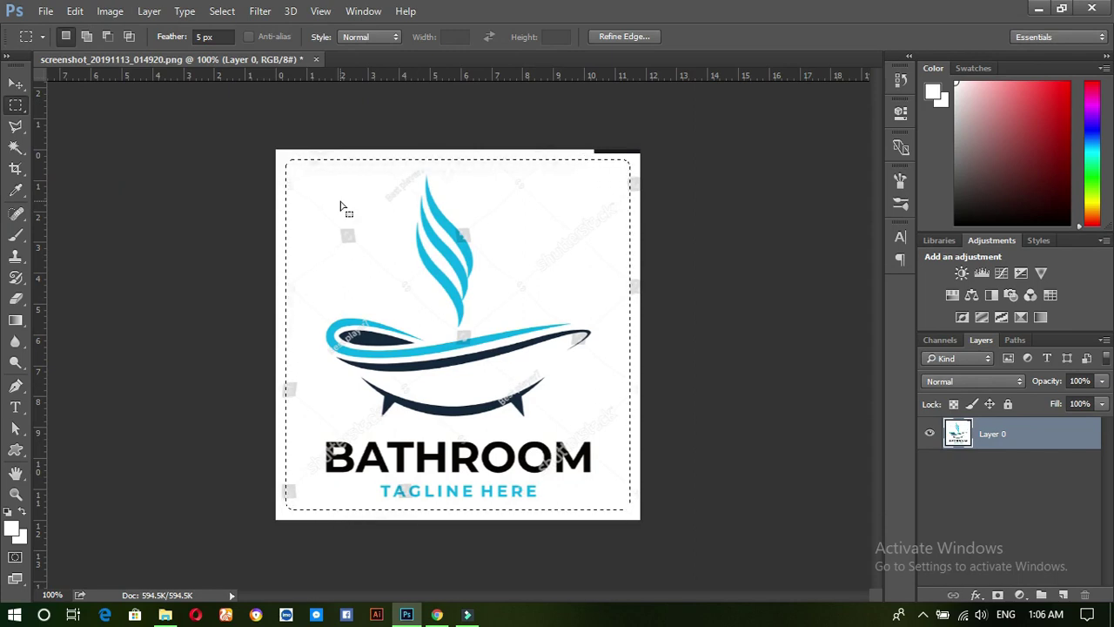
- Set the rectangular marquee's feather to 0 px and try cropping to the existing selection again
left_click(223, 37)
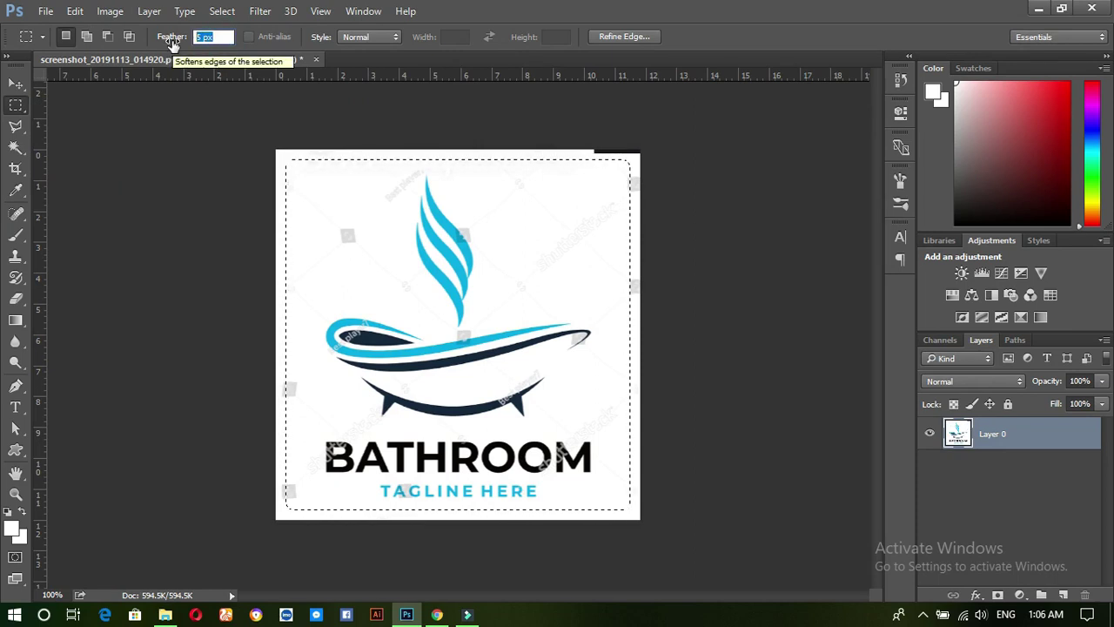
type("0")
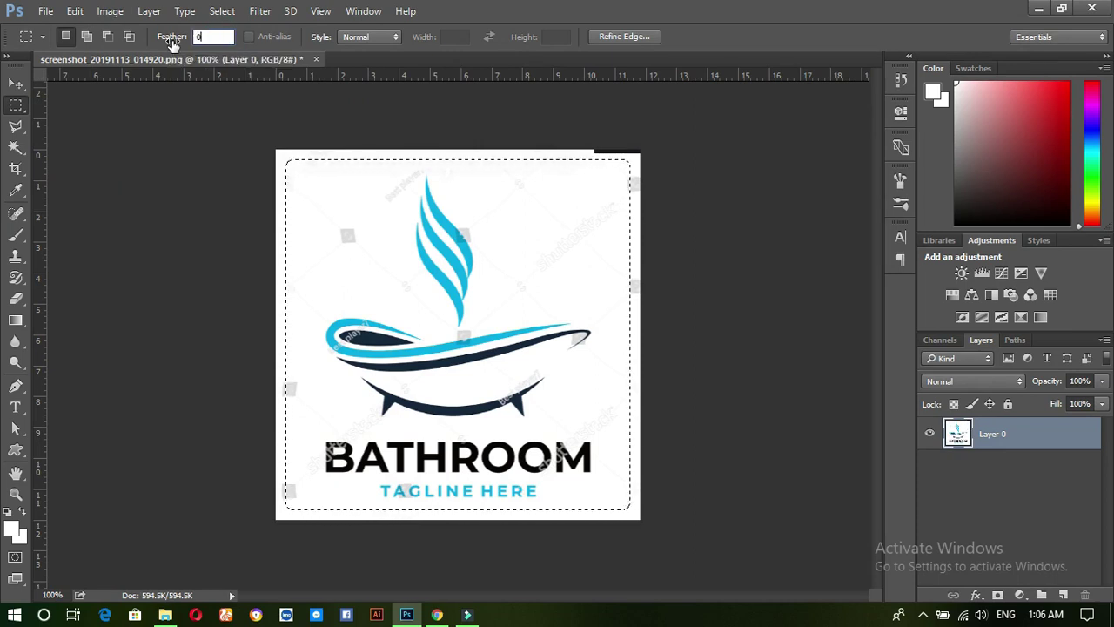
left_click(17, 84)
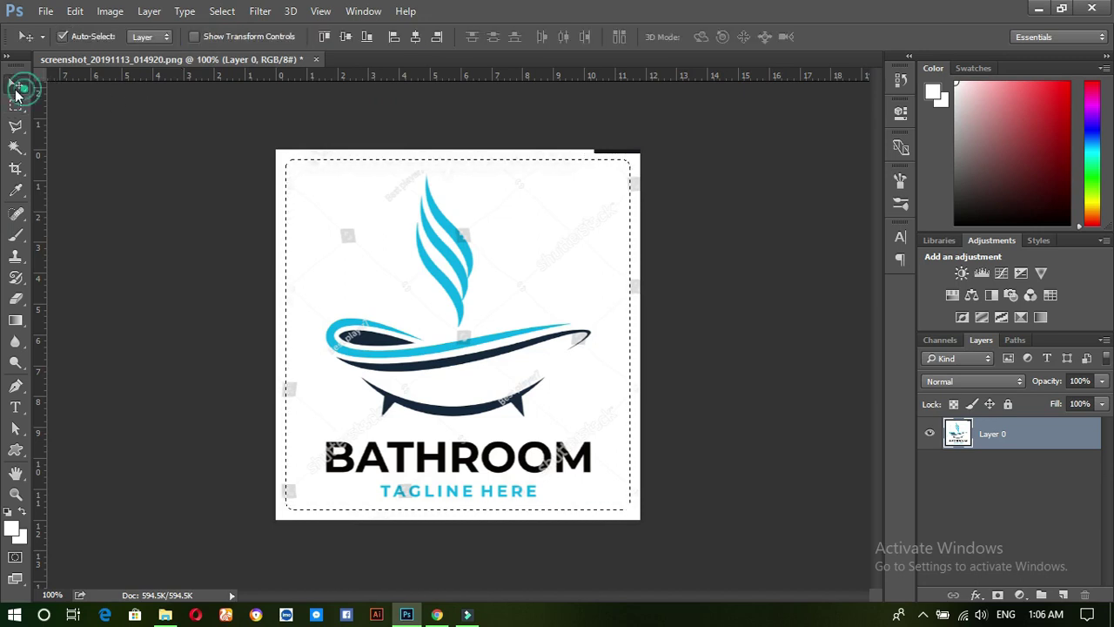
left_click(109, 10)
left_click(125, 174)
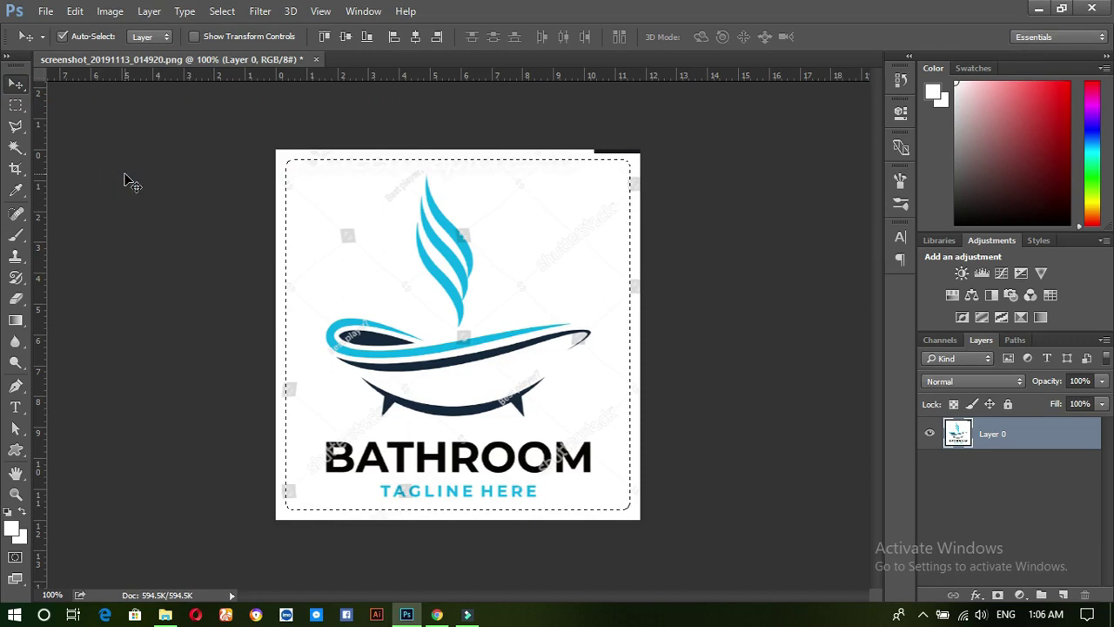
left_click(294, 174)
- Crop the image to a new unfeathered rectangle that excludes the dark strip along the upper edge, and clear the selection
left_click(20, 105)
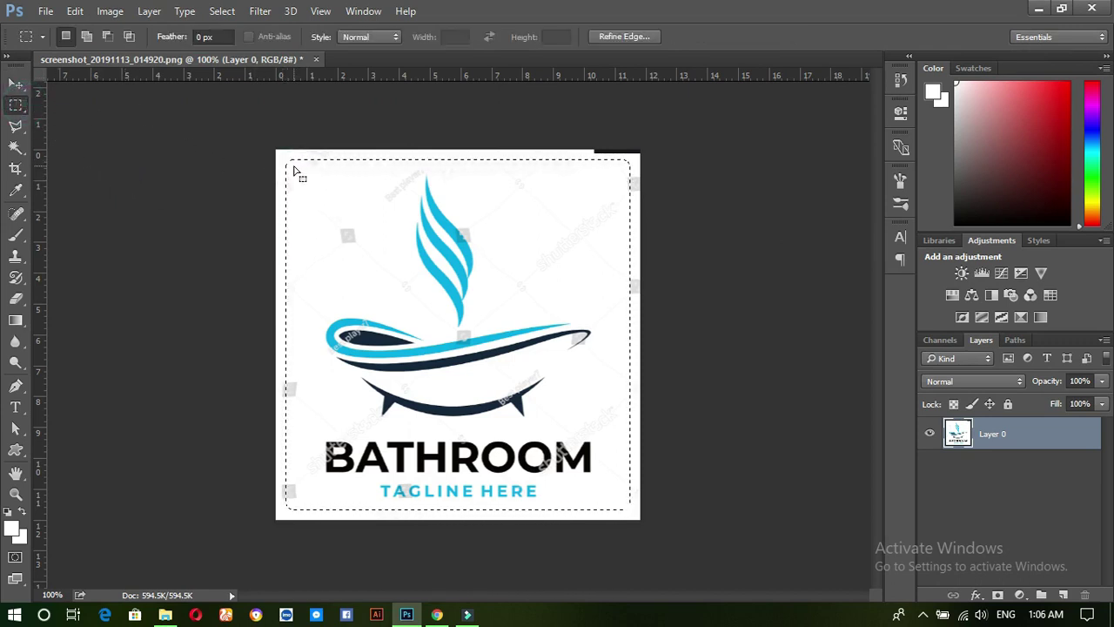
left_click_drag(285, 155, 641, 520)
left_click(110, 10)
left_click(133, 173)
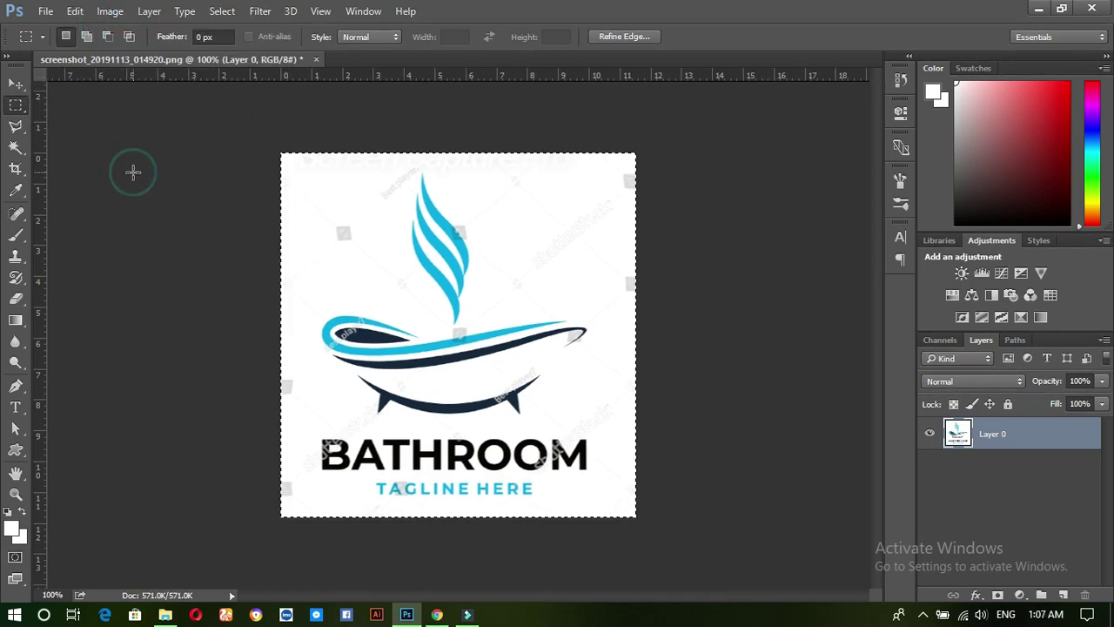
left_click(16, 83)
left_click(163, 156)
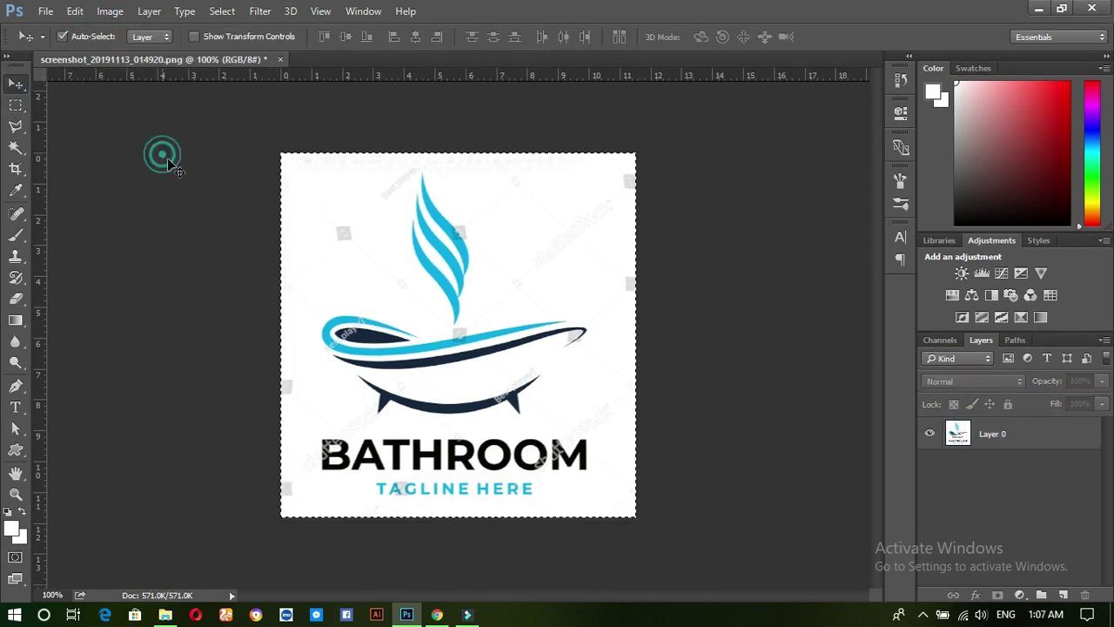
key("ctrl+d")
- Whiten the background of Layer 0 with Levels by sampling a grey watermark square as the white point
left_click(1033, 444)
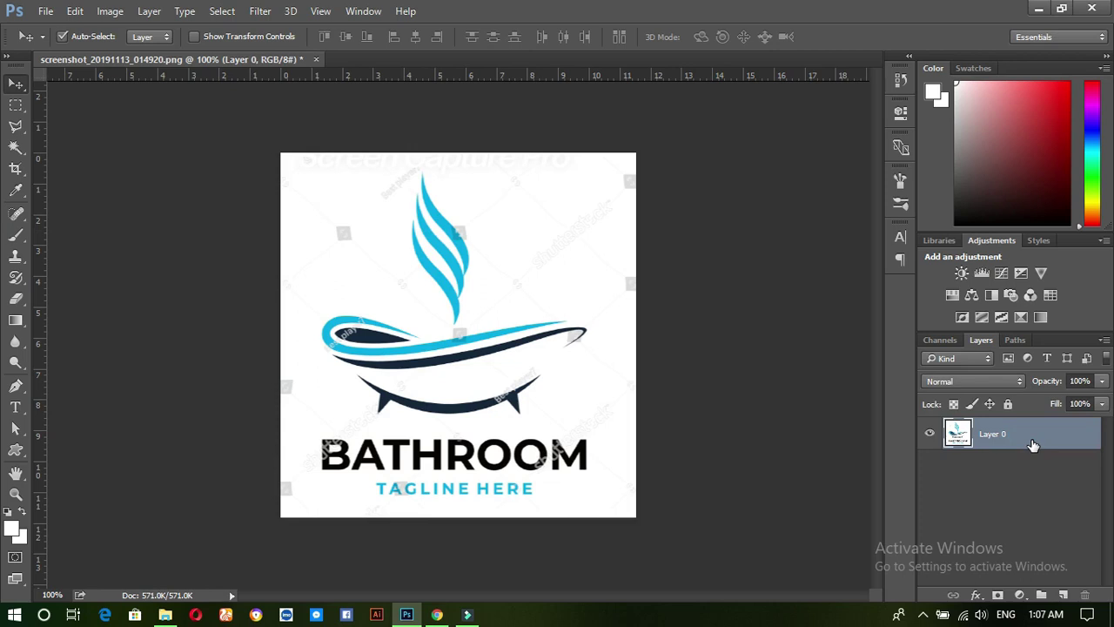
key("ctrl+l")
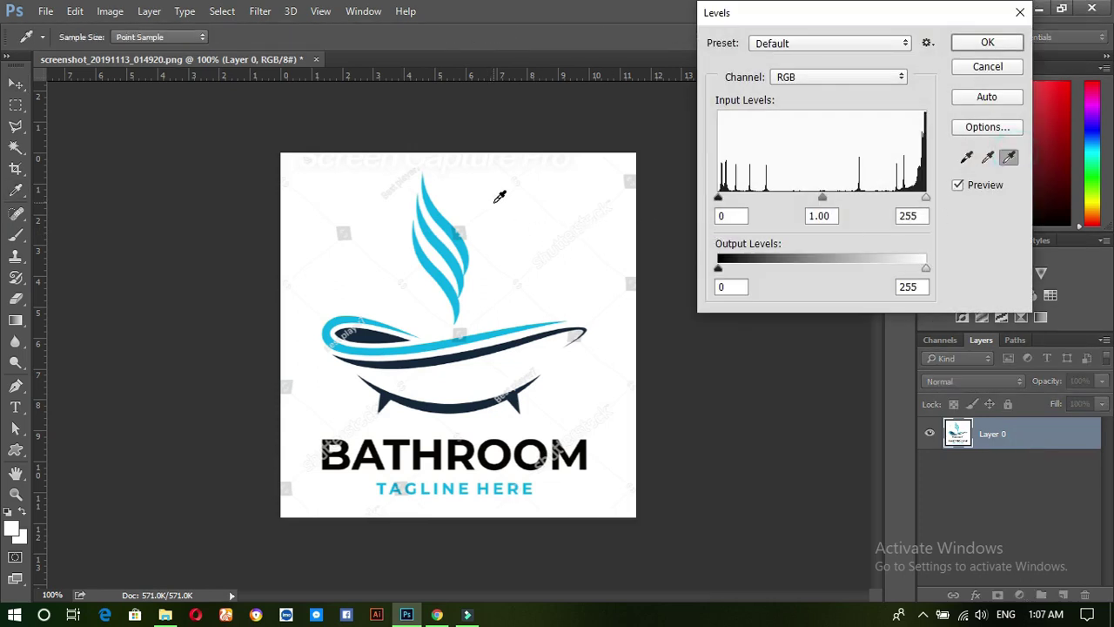
left_click(491, 255)
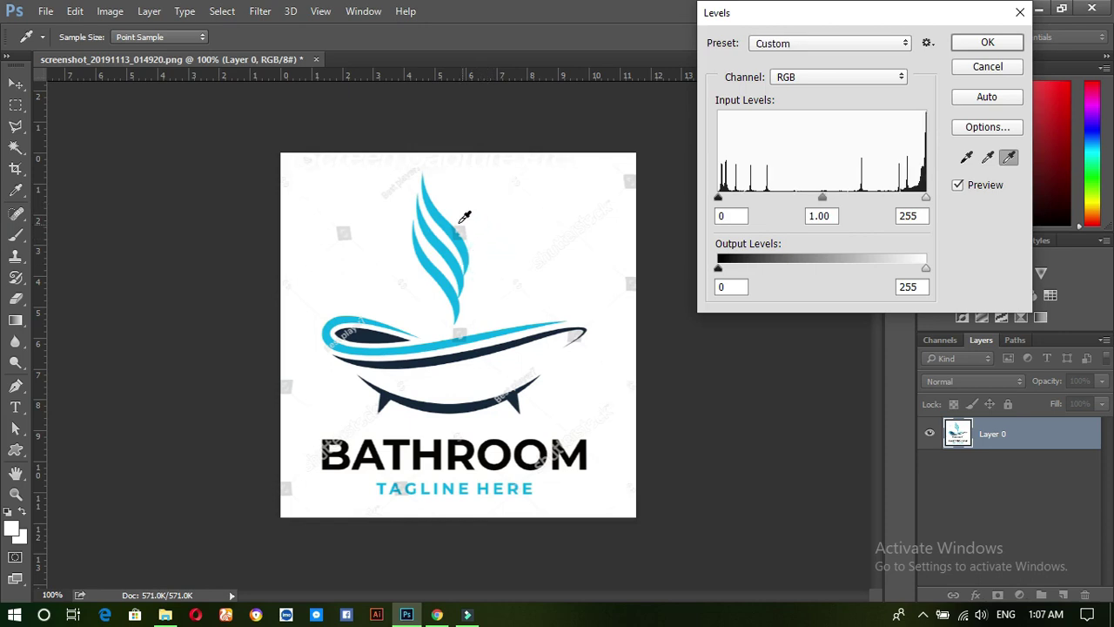
left_click(346, 231)
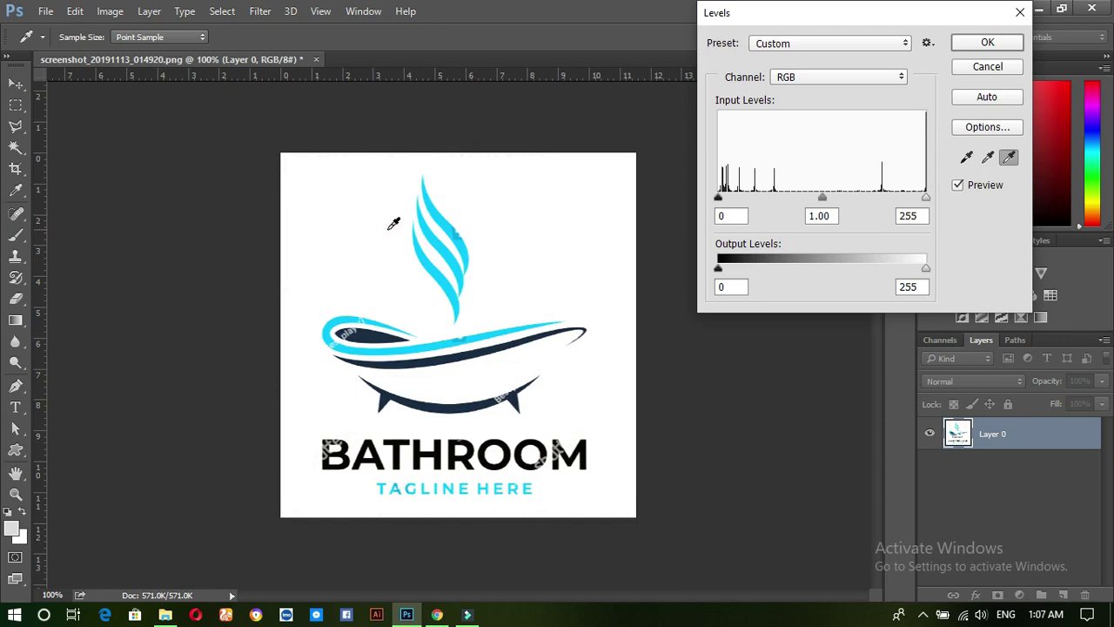
left_click(999, 43)
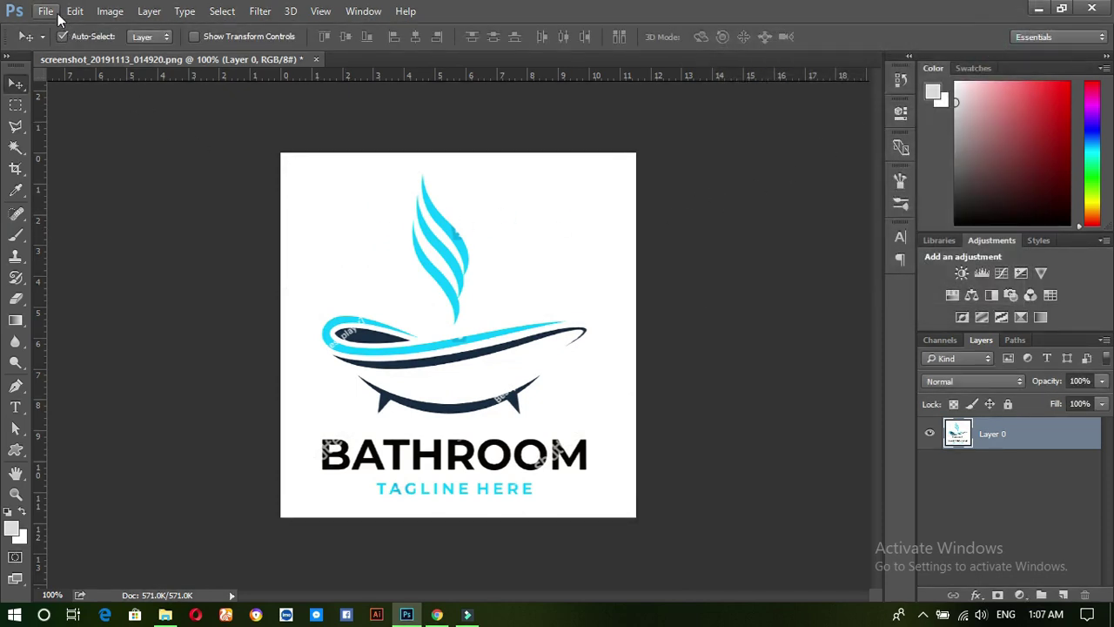
- Save the image to Documents in JPEG format, appending a long run of the letter k to its file name
left_click(58, 13)
left_click(117, 189)
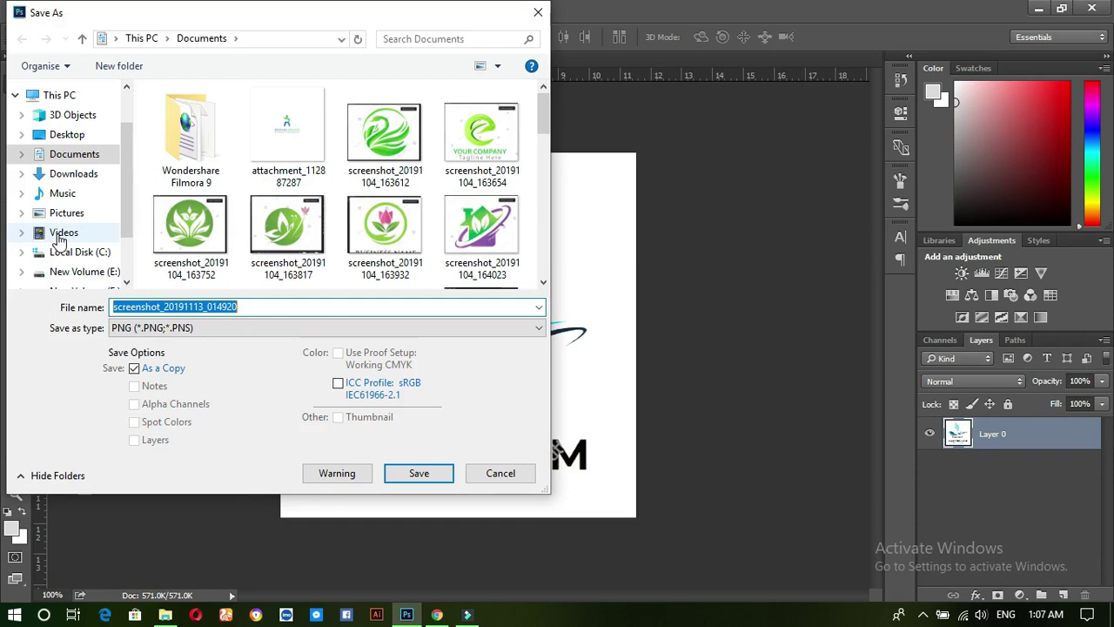
left_click(257, 306)
type("kkkkkkkkkkkkkkkkkkkkkkkkkkkkkkkkk")
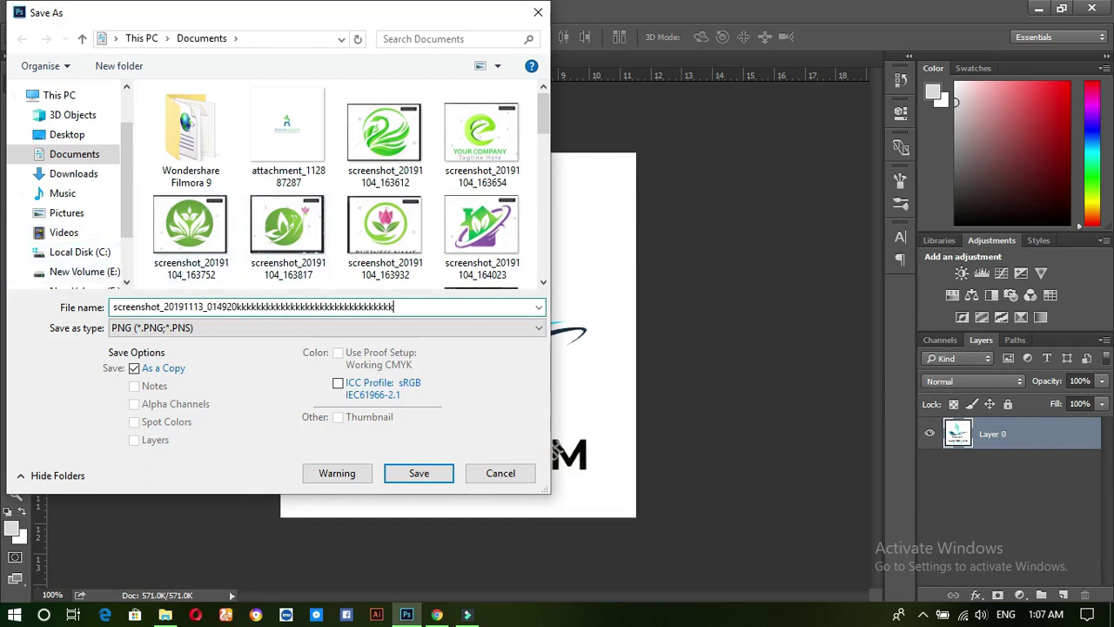
left_click(348, 328)
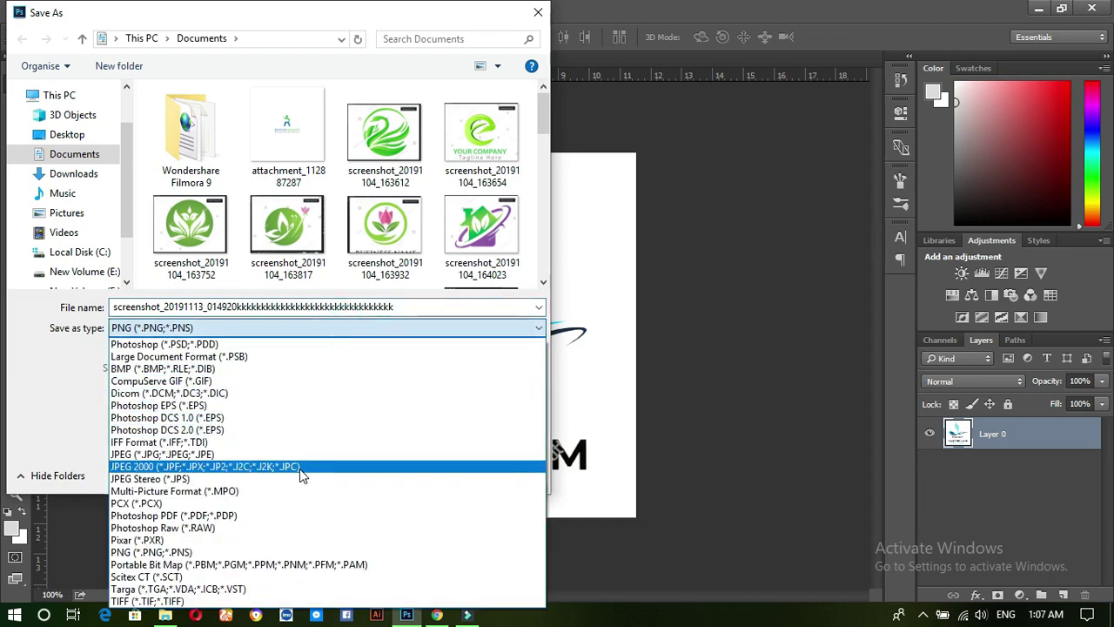
left_click(317, 454)
left_click(402, 470)
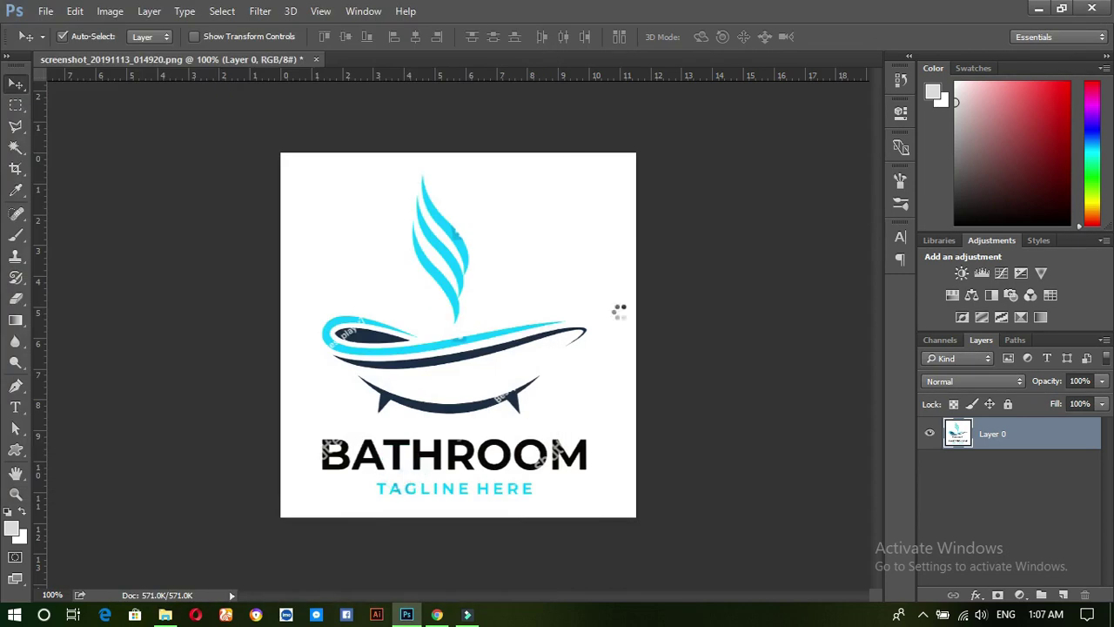
left_click(653, 150)
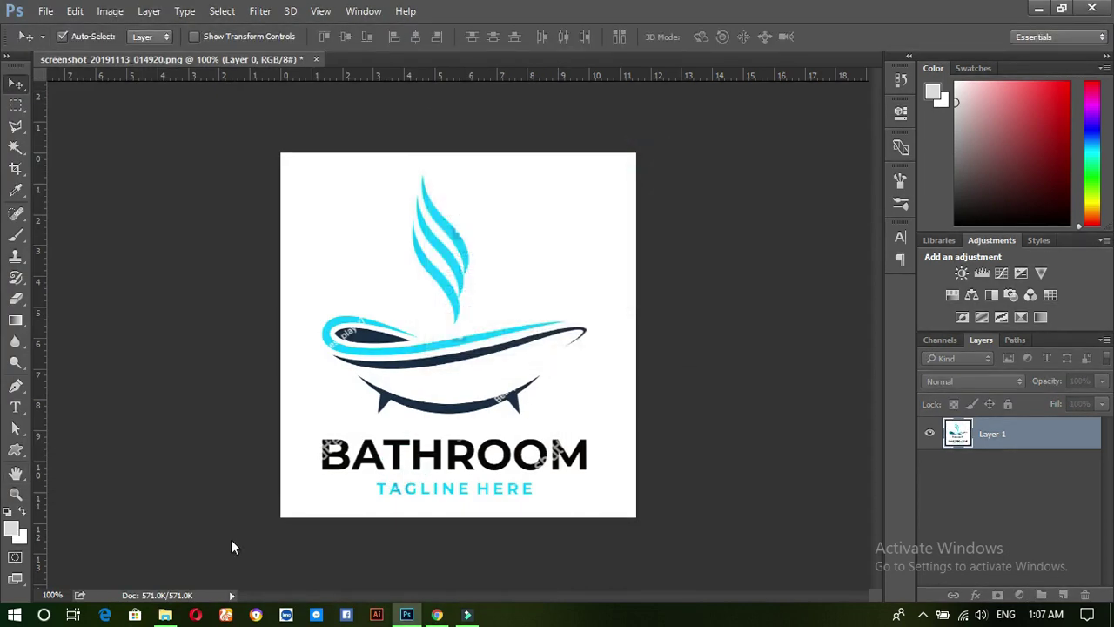
- Switch to Illustrator and open the newly saved JPEG logo from the Documents folder in it
left_click(376, 614)
left_click(166, 615)
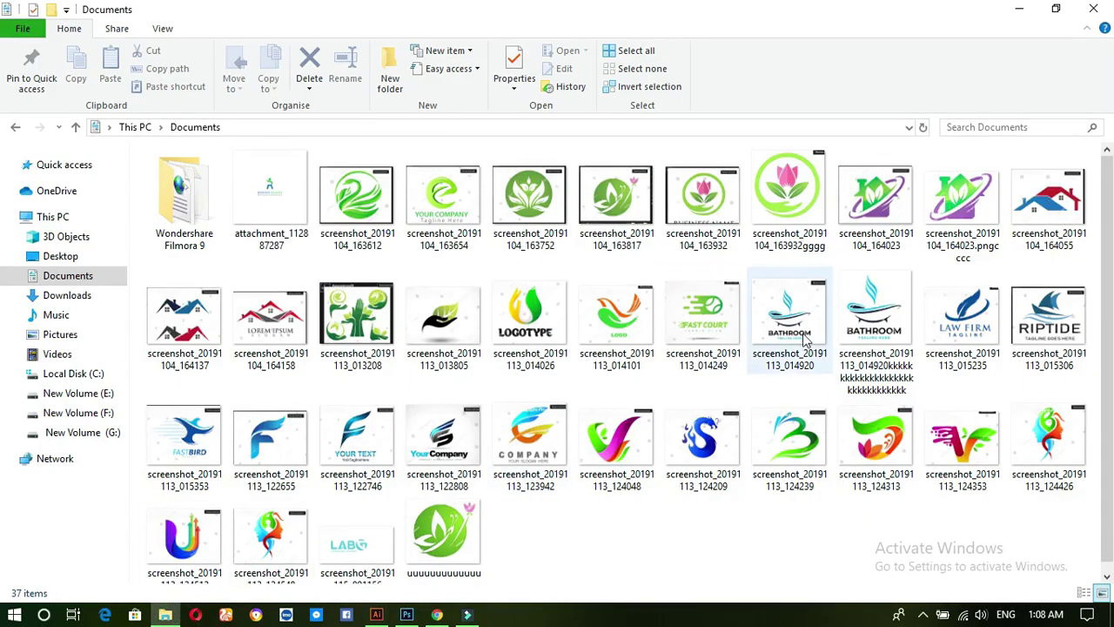
left_click_drag(873, 312, 453, 391)
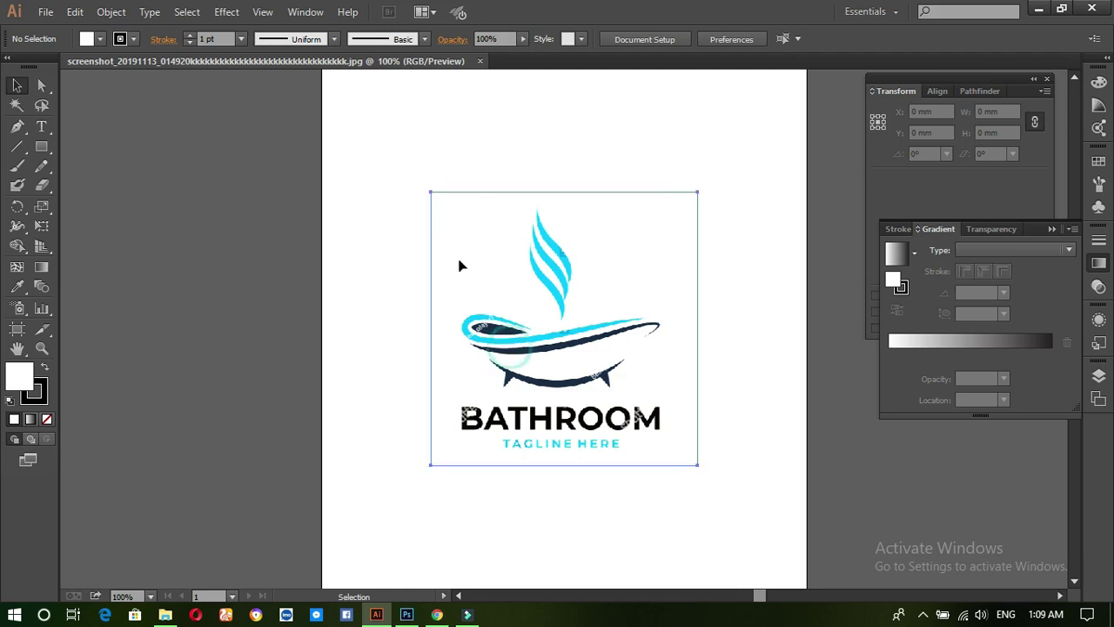
- Select the logo image, open Image Trace with its advanced options and enable the tracing preview
left_click(512, 348)
left_click(305, 12)
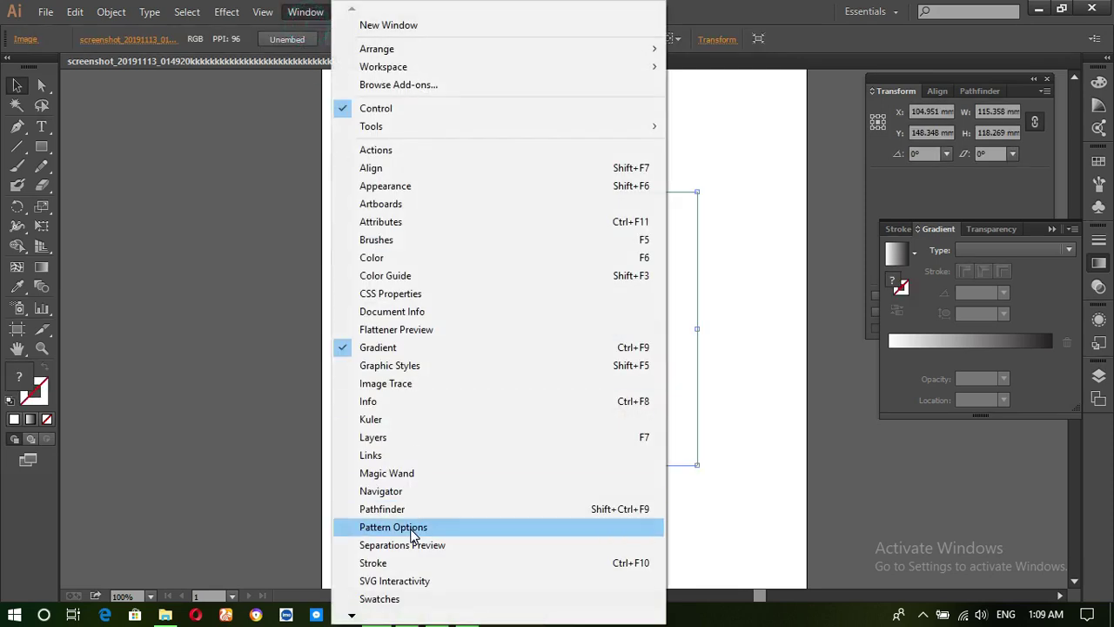
left_click(426, 384)
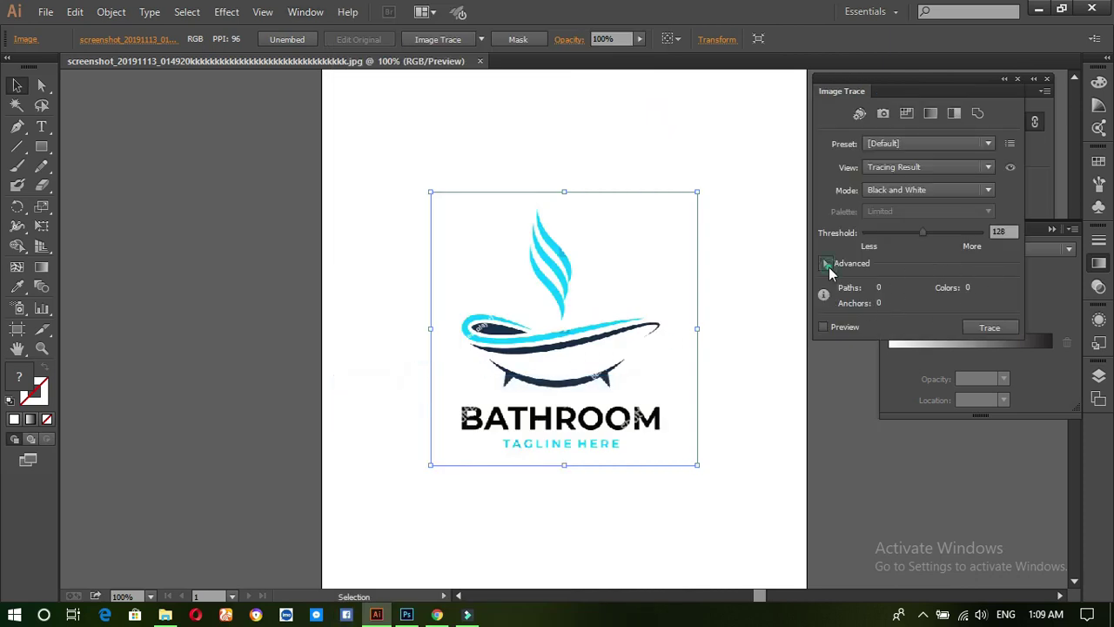
left_click(827, 264)
left_click(824, 512)
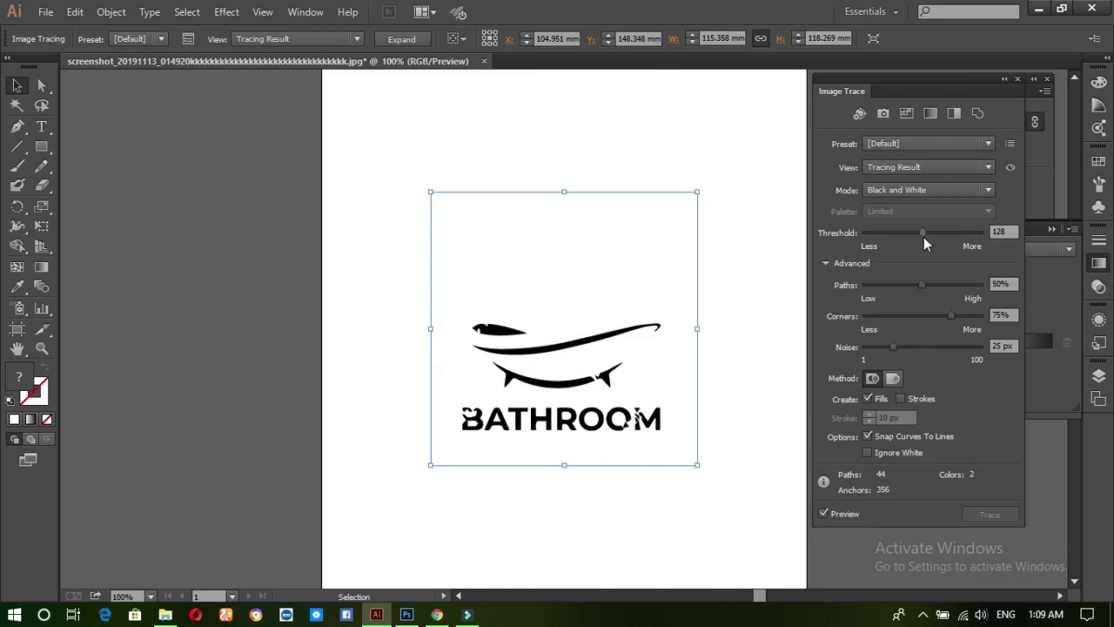
- Set the trace's Threshold to 233 and its Paths value to 100%
mouse_move(924, 233)
left_mouse_down()
mouse_move(987, 244)
mouse_move(971, 239)
left_mouse_up()
left_click(971, 239)
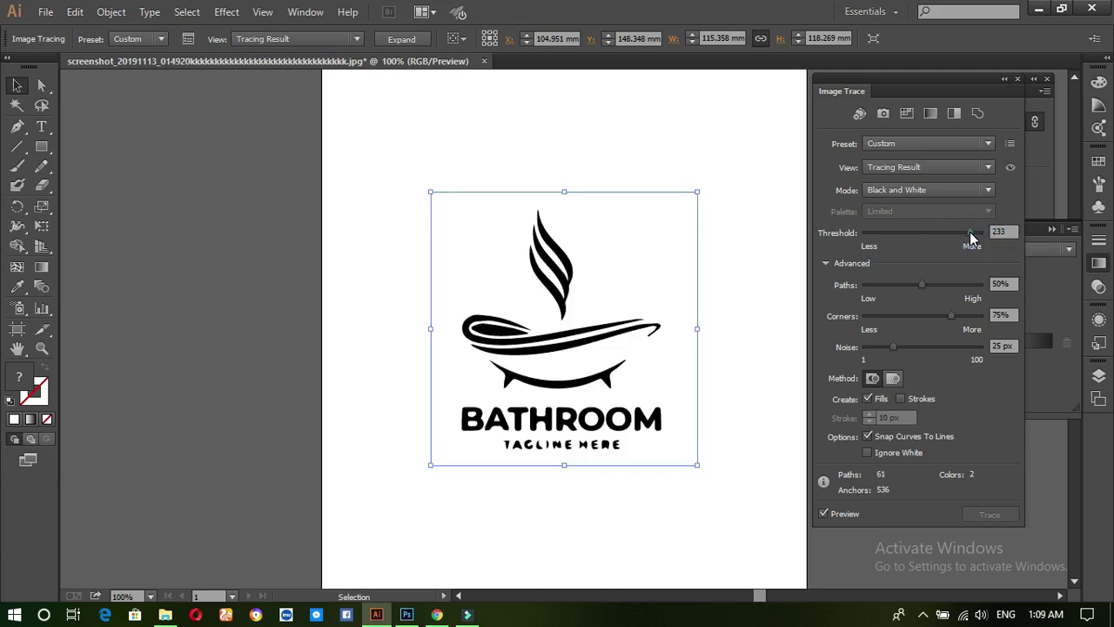
left_click(925, 284)
left_click_drag(932, 289, 982, 286)
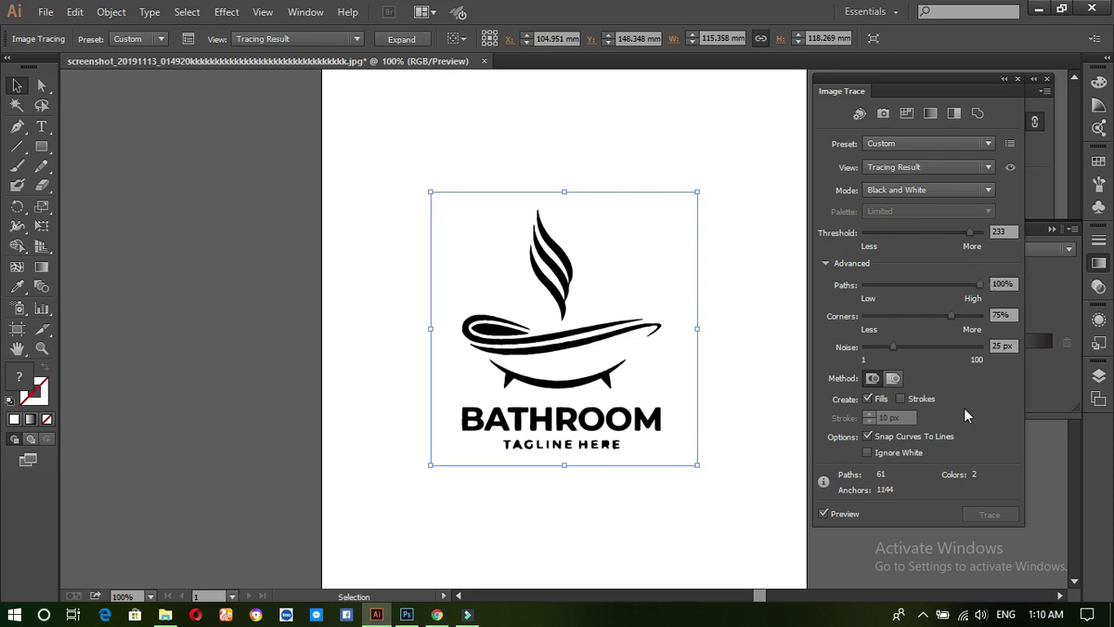
- Set the trace's Corners to 100% and its Noise to 33 px
left_click_drag(954, 318, 998, 323)
mouse_move(896, 345)
left_mouse_down()
mouse_move(860, 346)
mouse_move(986, 347)
left_mouse_up()
left_click_drag(982, 347, 905, 347)
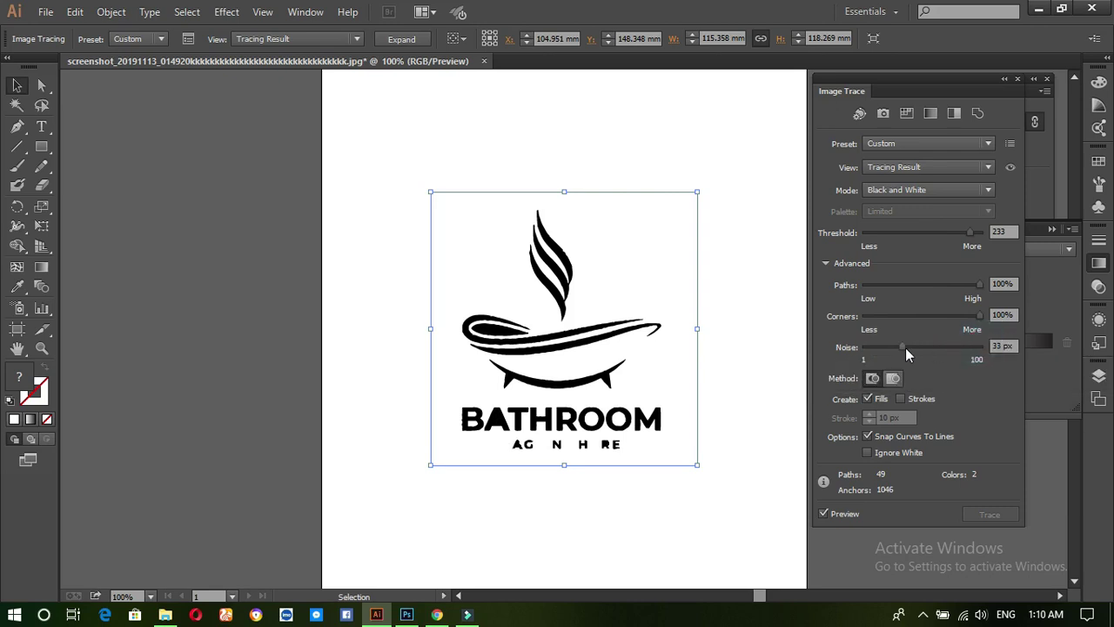
- Smooth the traced steam and bathtub outlines by setting the Paths value to 72%
left_click(618, 322, "ctrl")
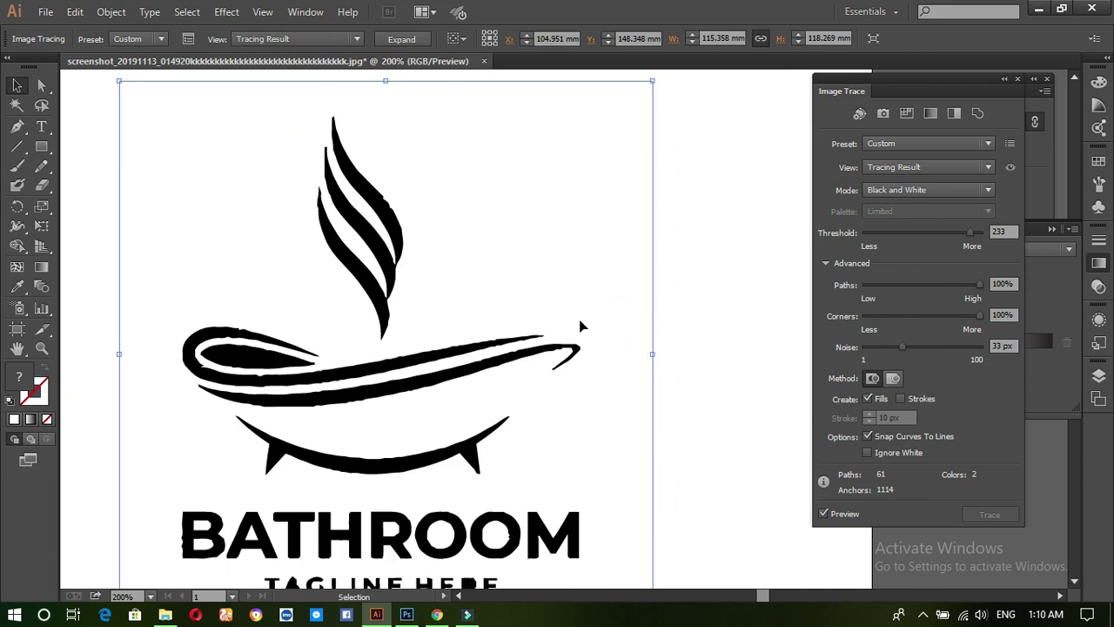
left_click(552, 318, "ctrl")
left_click(552, 317, "ctrl")
left_click_drag(286, 319, 520, 388)
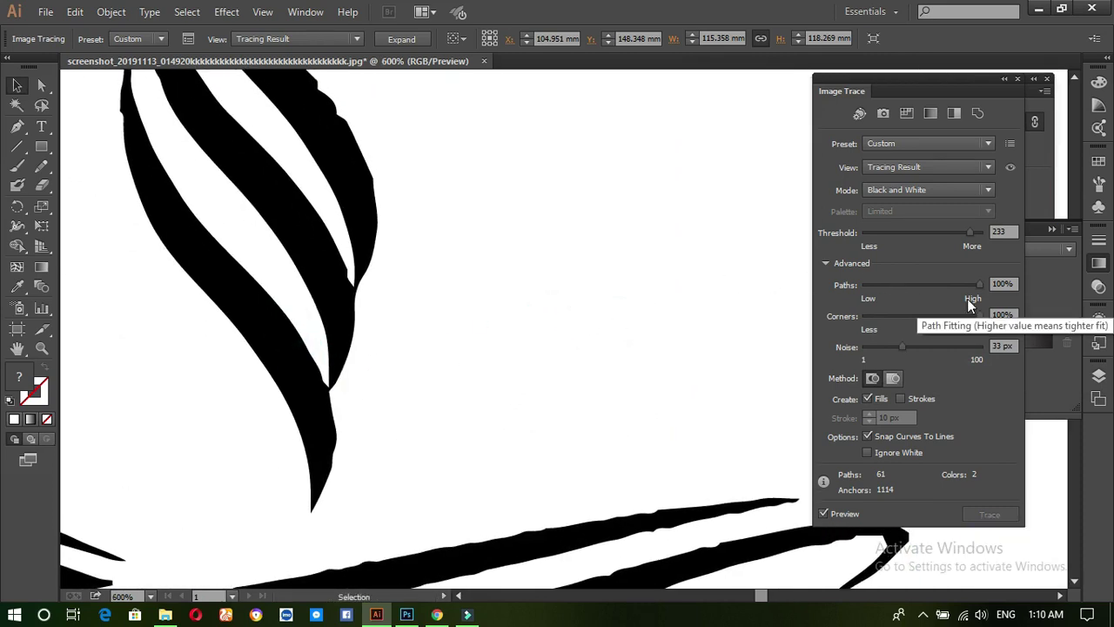
left_click_drag(979, 284, 947, 286)
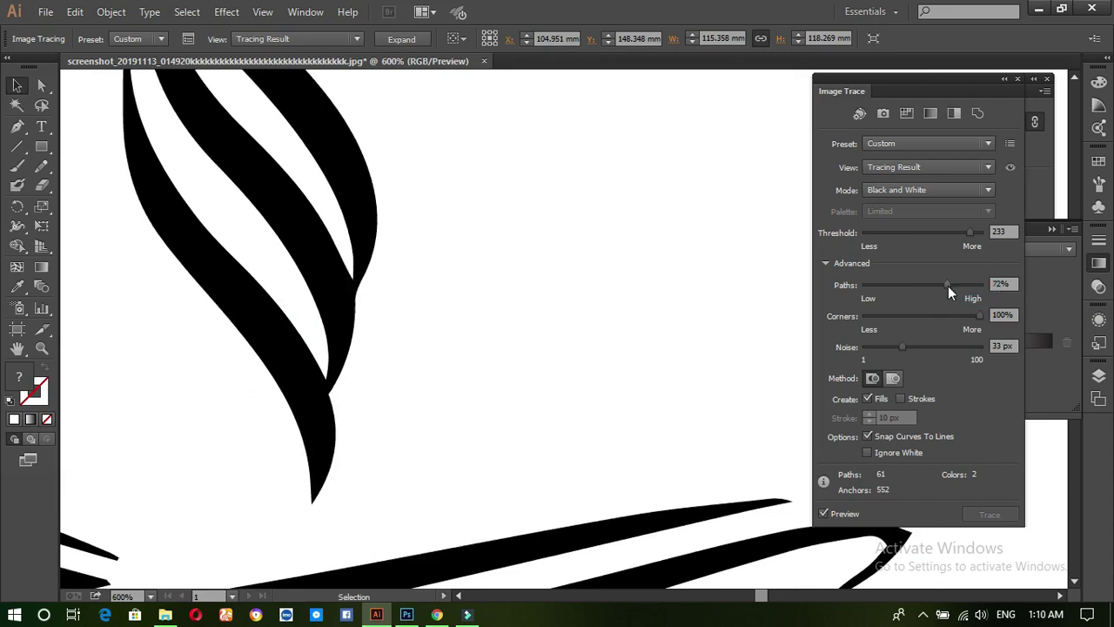
- Try different Threshold values for the traced logo, including 220, 243 and 225
scroll(657, 328, "up", 2)
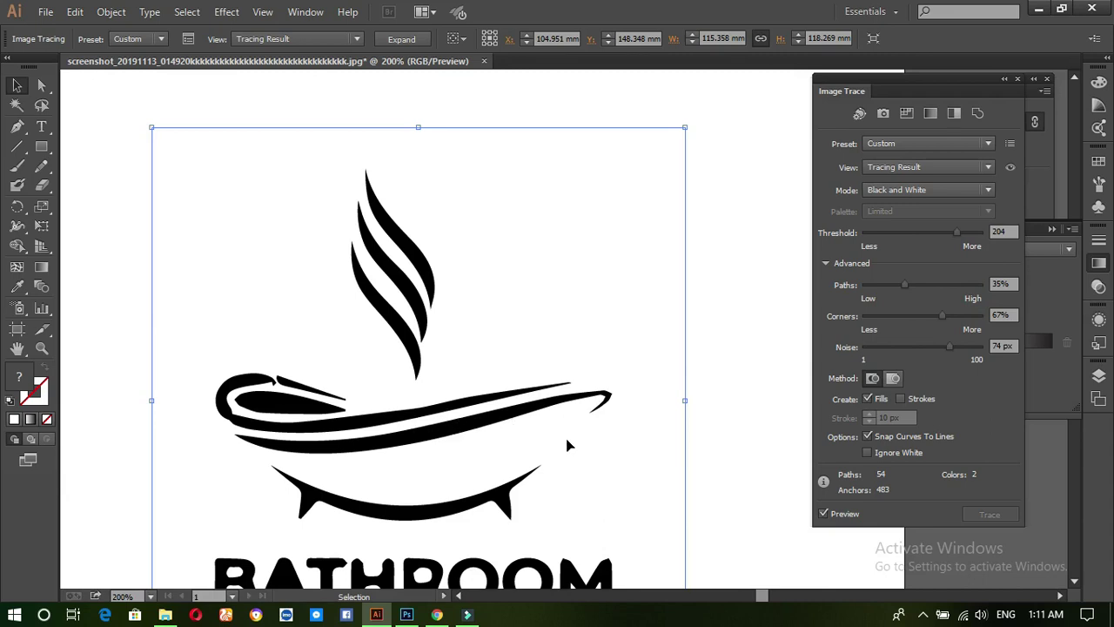
scroll(564, 448, "down", 3)
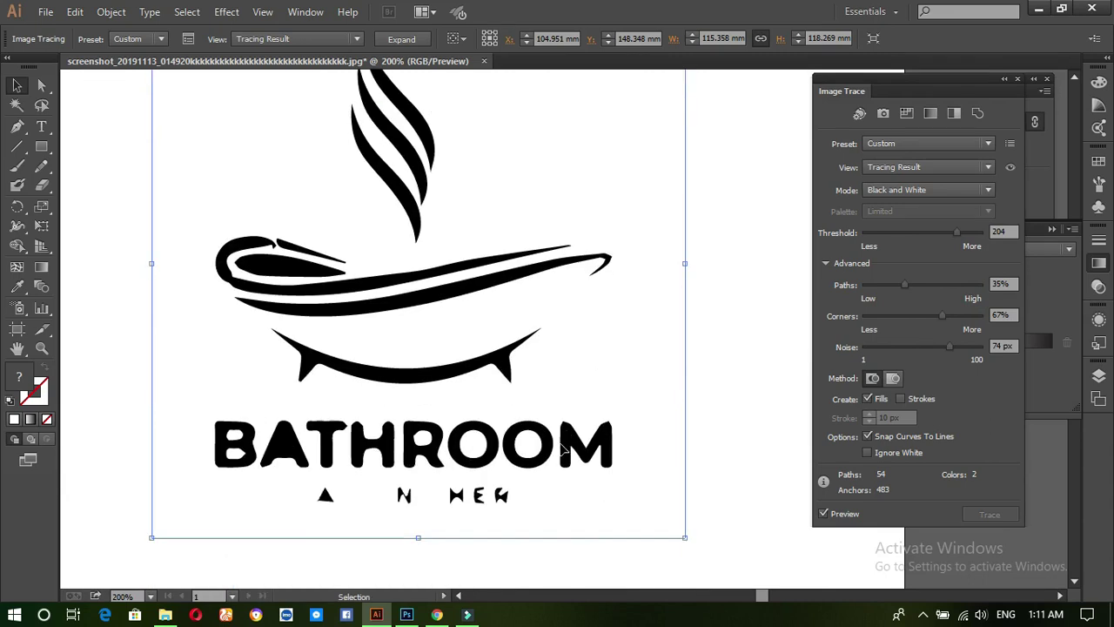
left_click(965, 233)
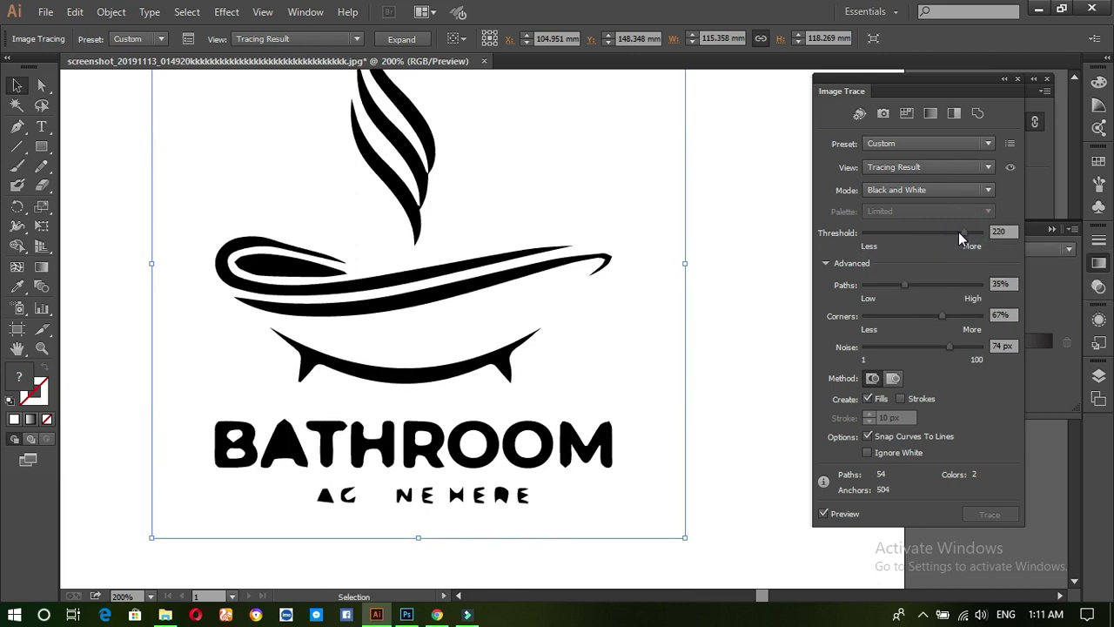
left_click(975, 233)
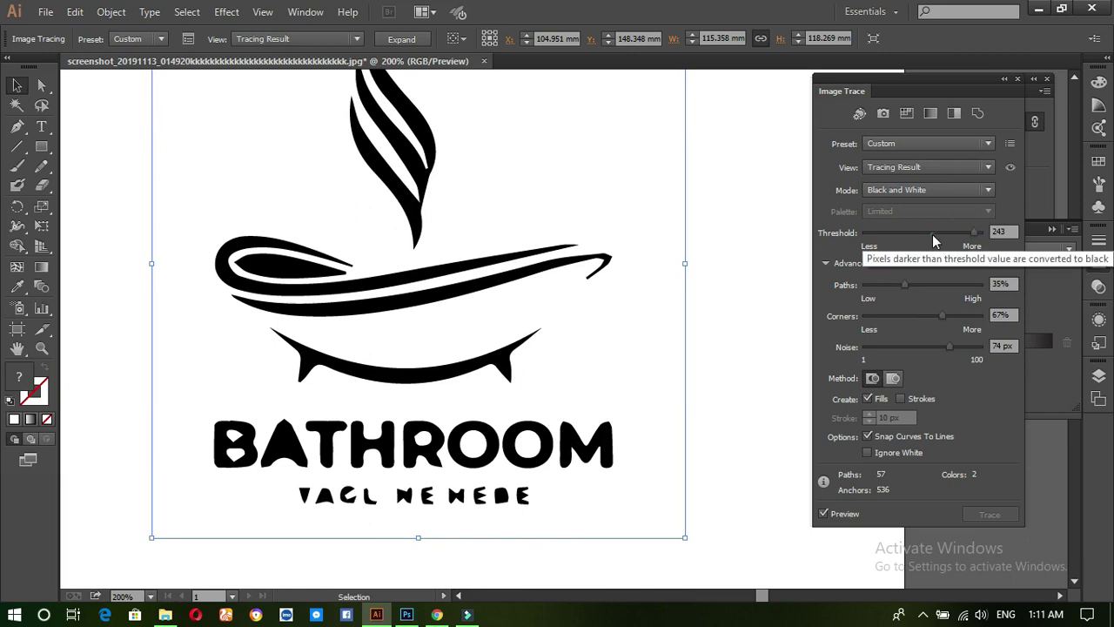
left_click(932, 234)
left_click(967, 232)
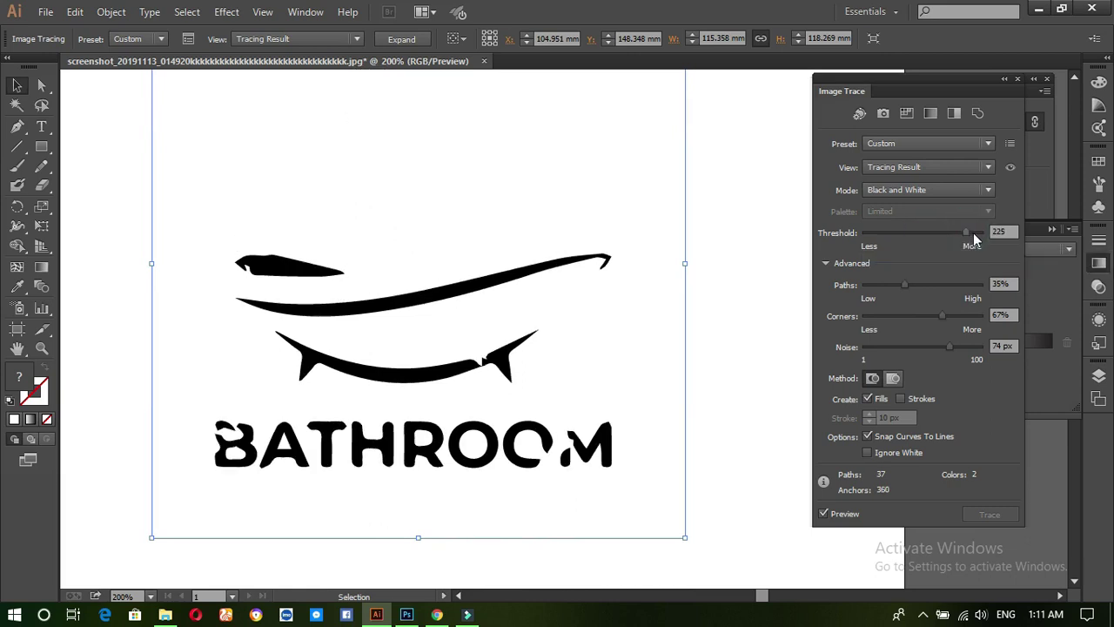
left_click_drag(969, 237, 964, 237)
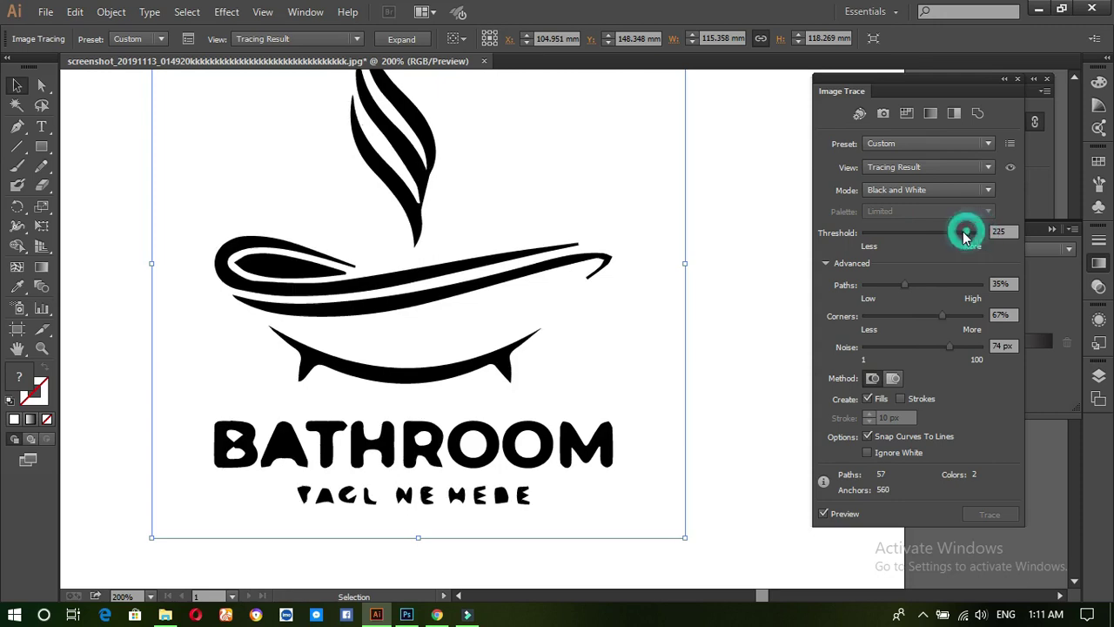
- Set the trace's Threshold to 208, its Paths value to 41% and its Corners to 100%
left_click(1006, 232)
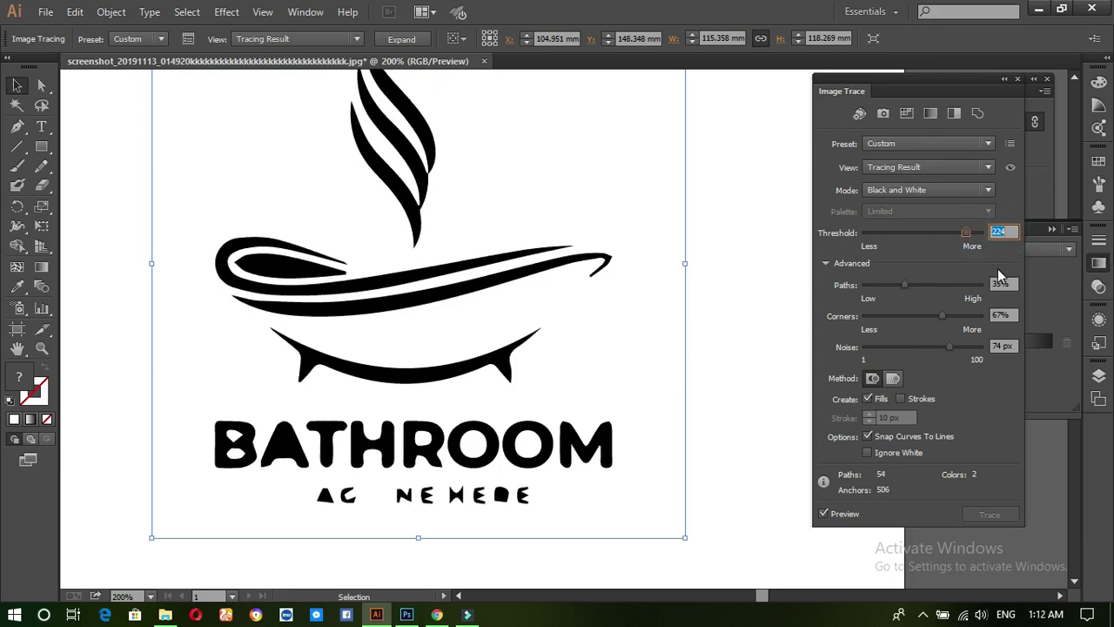
key("Down")
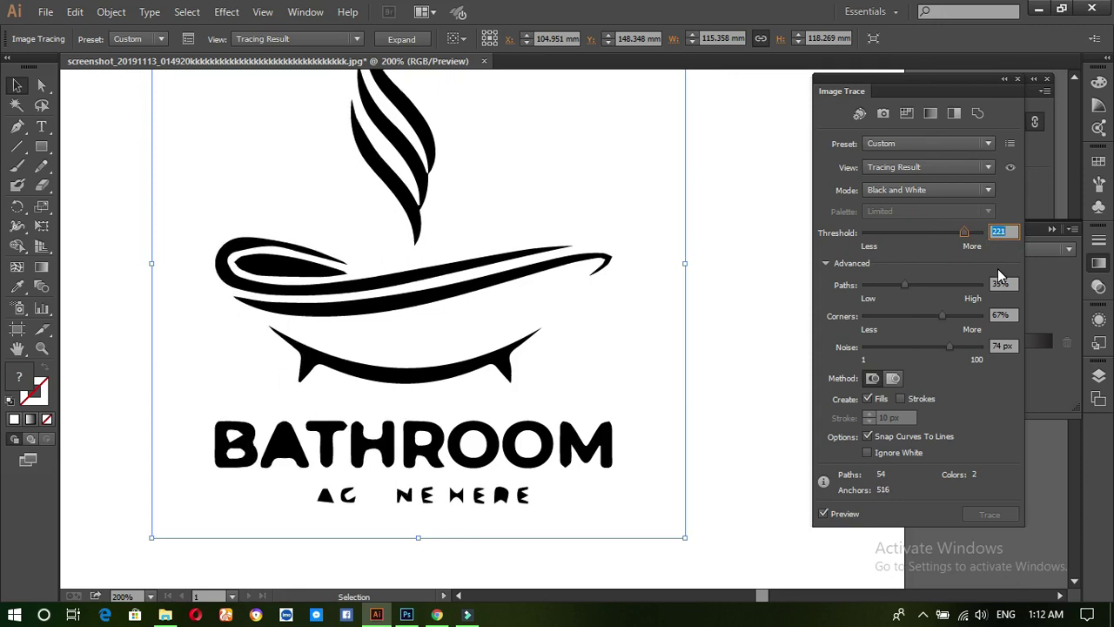
key("Down")
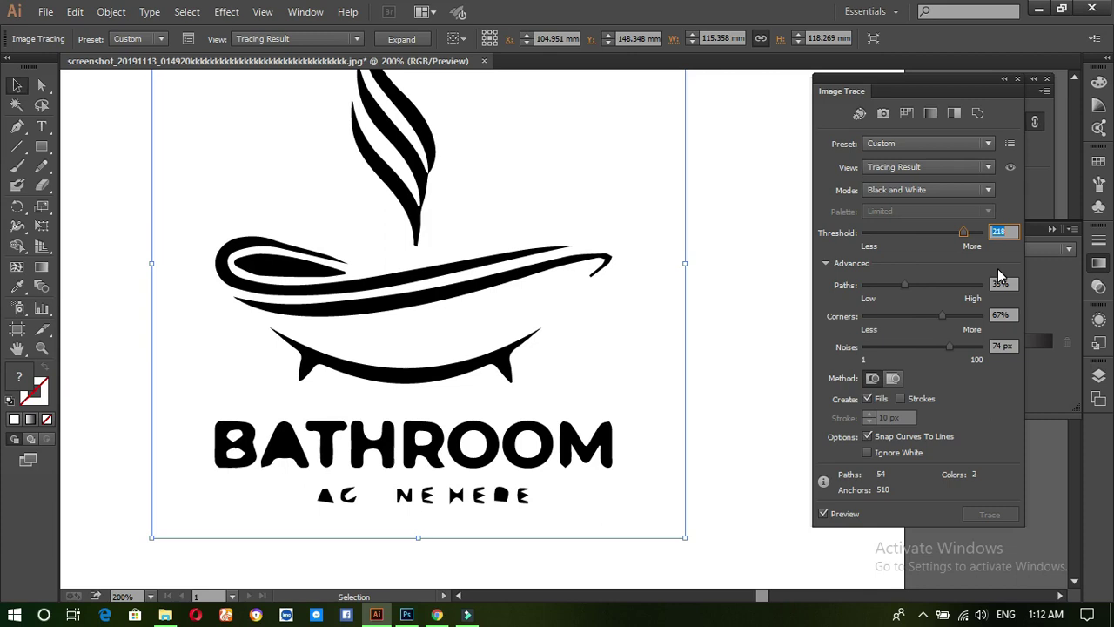
key("Down")
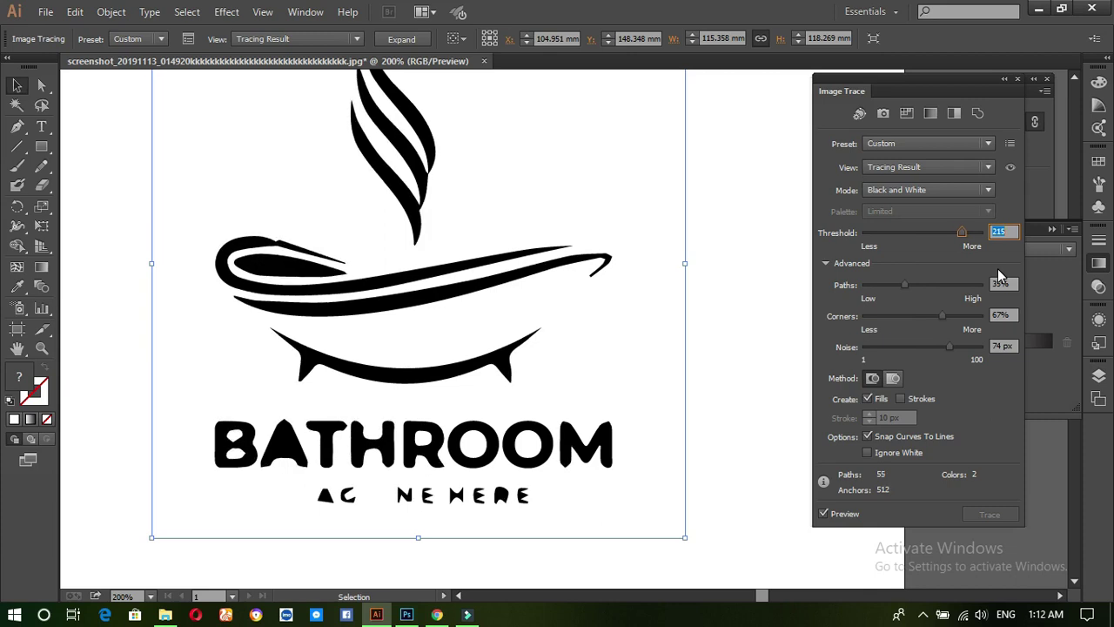
key("Down")
key("Down")
key("Down")
key("Down")
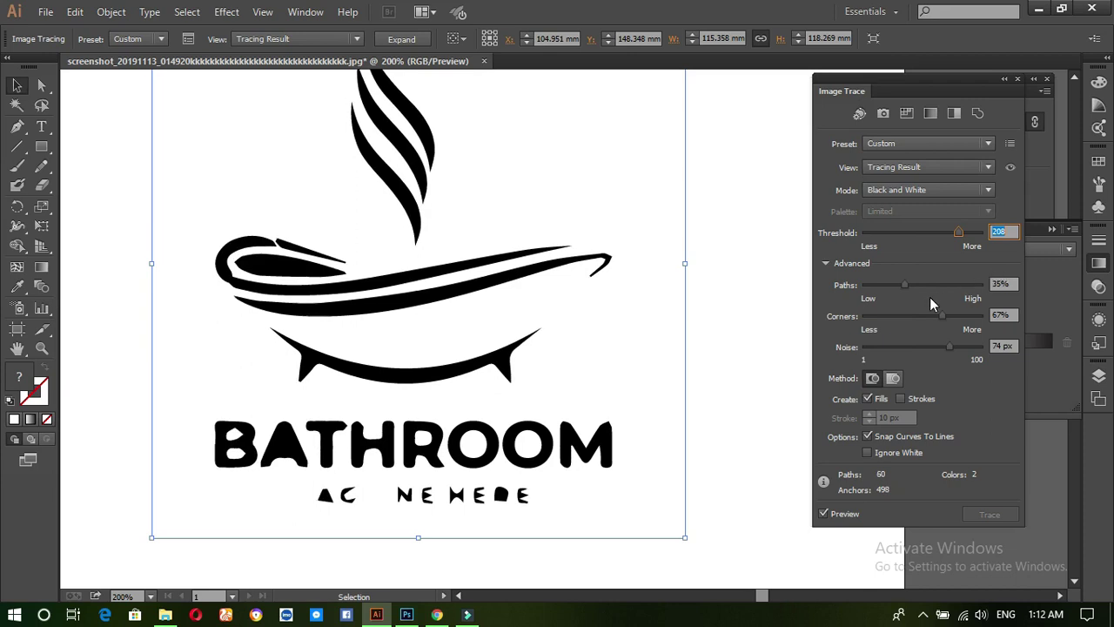
mouse_move(905, 287)
left_mouse_down()
mouse_move(961, 294)
mouse_move(910, 287)
left_mouse_up()
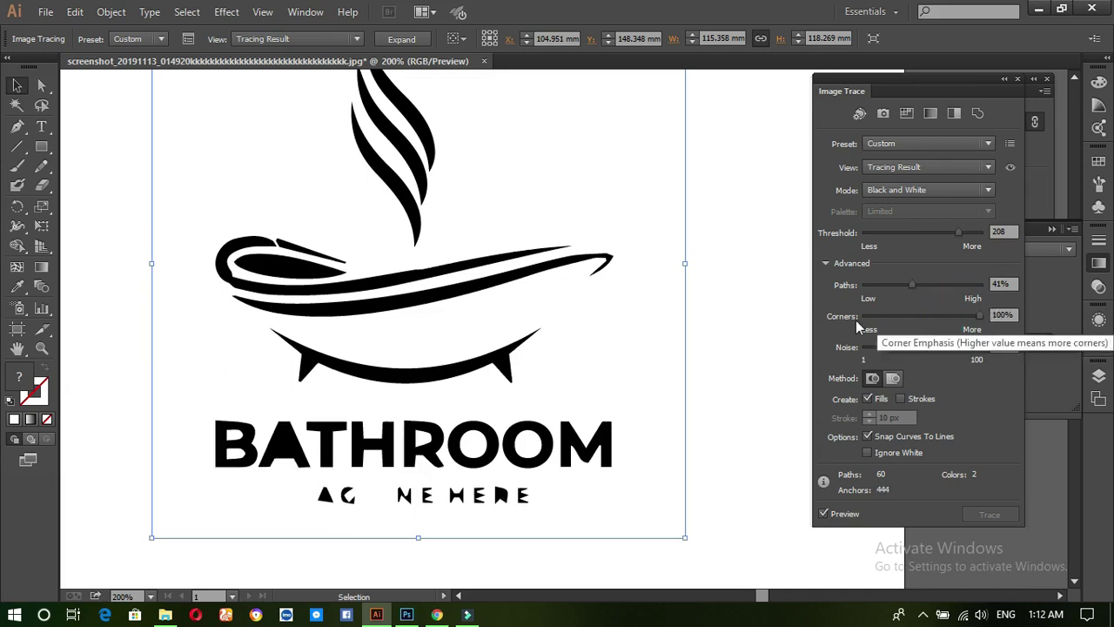
- Examine the traced steam and bathtub outlines up close, and check the whole logo with its lettering
scroll(340, 305, "up", 4)
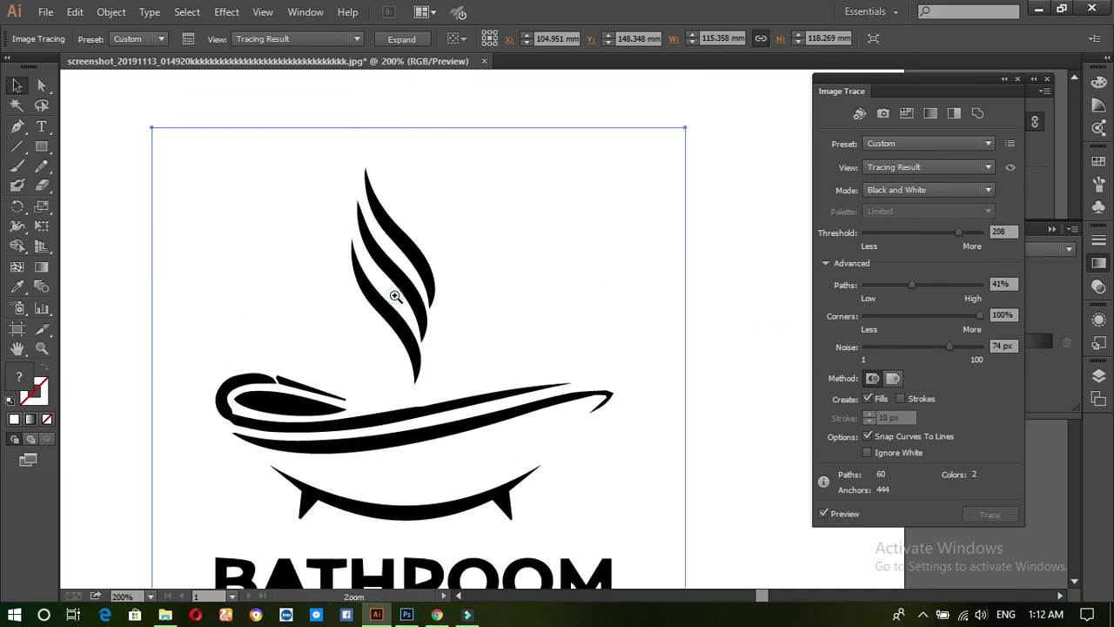
left_click(395, 296, "ctrl")
left_click(395, 296, "ctrl")
left_click(395, 296, "ctrl")
left_click(395, 296, "ctrl")
left_click_drag(612, 299, 7, 226)
left_click_drag(602, 268, 0, 96)
left_click_drag(430, 300, 345, 110)
left_click_drag(477, 440, 564, 92)
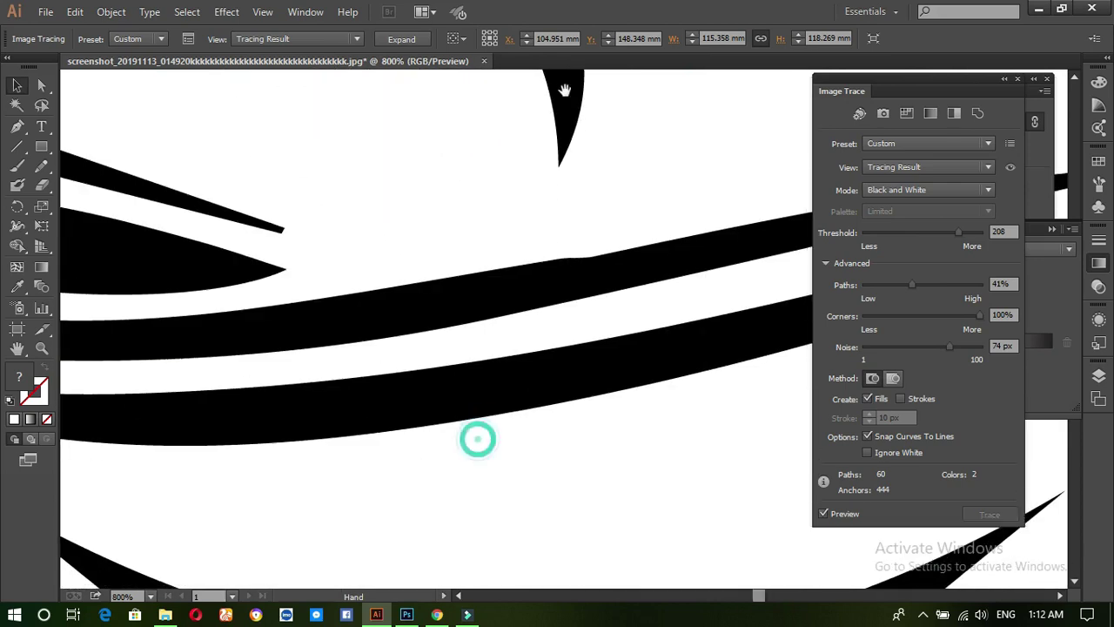
left_click(530, 222, "ctrl+alt")
left_click(530, 222, "ctrl+alt")
left_click(530, 222, "ctrl+alt")
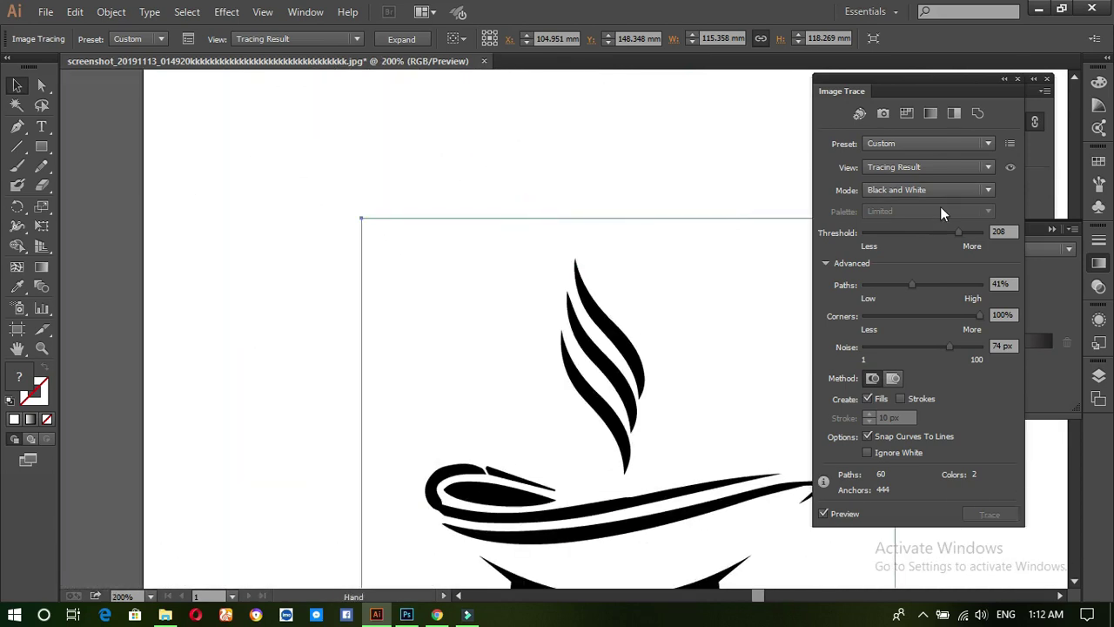
left_click_drag(637, 416, 570, 176)
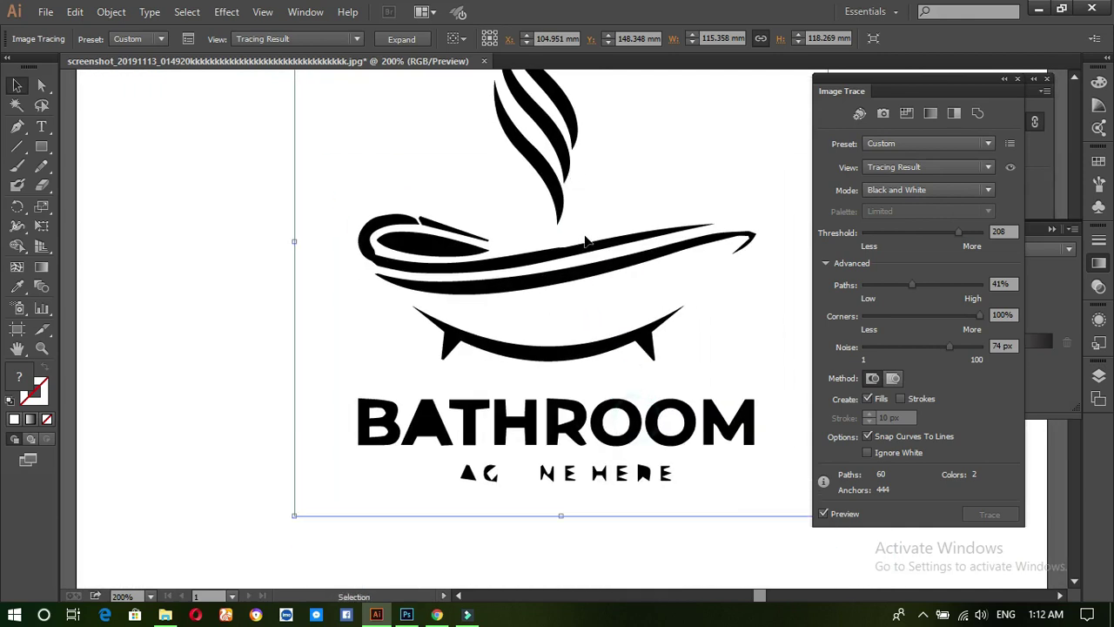
left_click(625, 307, "ctrl+alt")
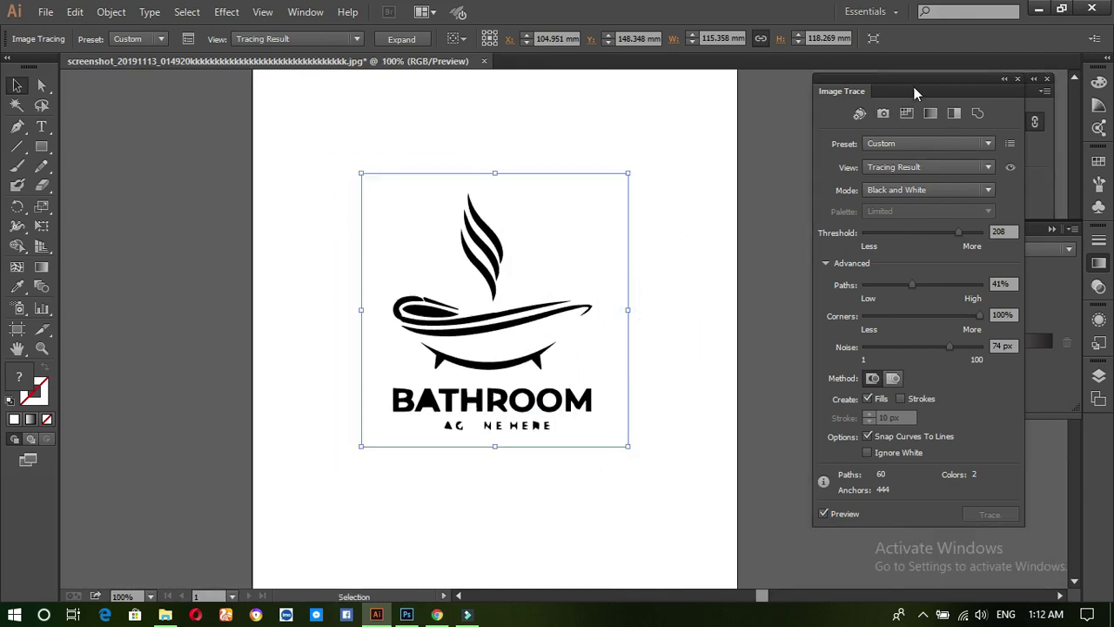
- Set the trace's Noise to 1 px and move the traced logo slightly down and left on the artboard
mouse_move(947, 346)
left_mouse_down()
mouse_move(987, 347)
mouse_move(865, 357)
left_mouse_up()
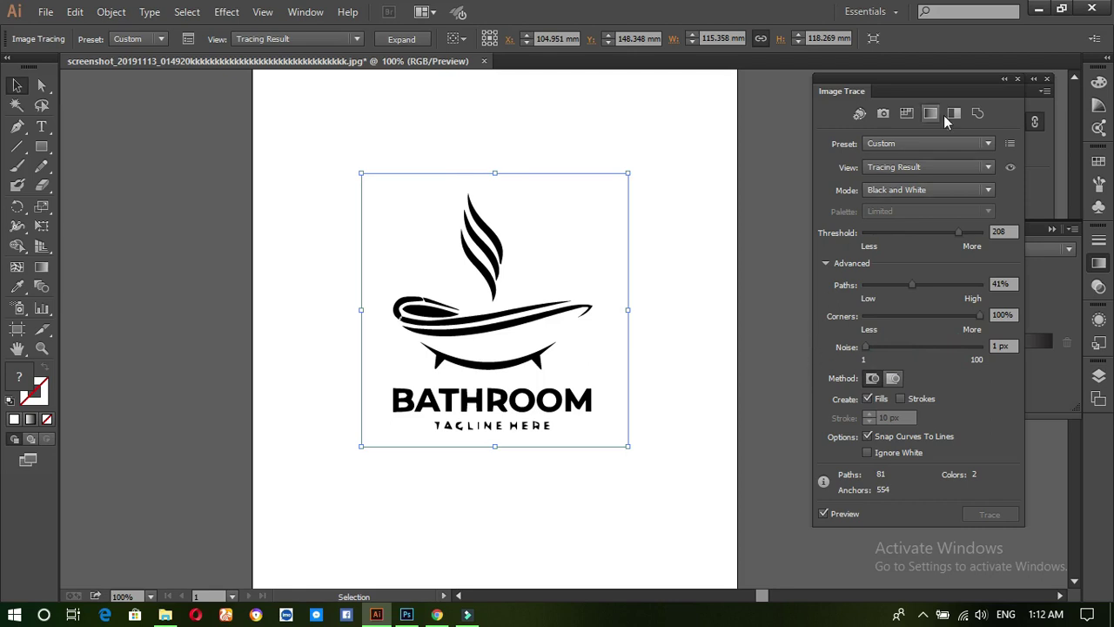
left_click(1016, 79)
mouse_move(518, 306)
left_mouse_down()
mouse_move(209, 342)
mouse_move(502, 324)
mouse_move(486, 328)
left_mouse_up()
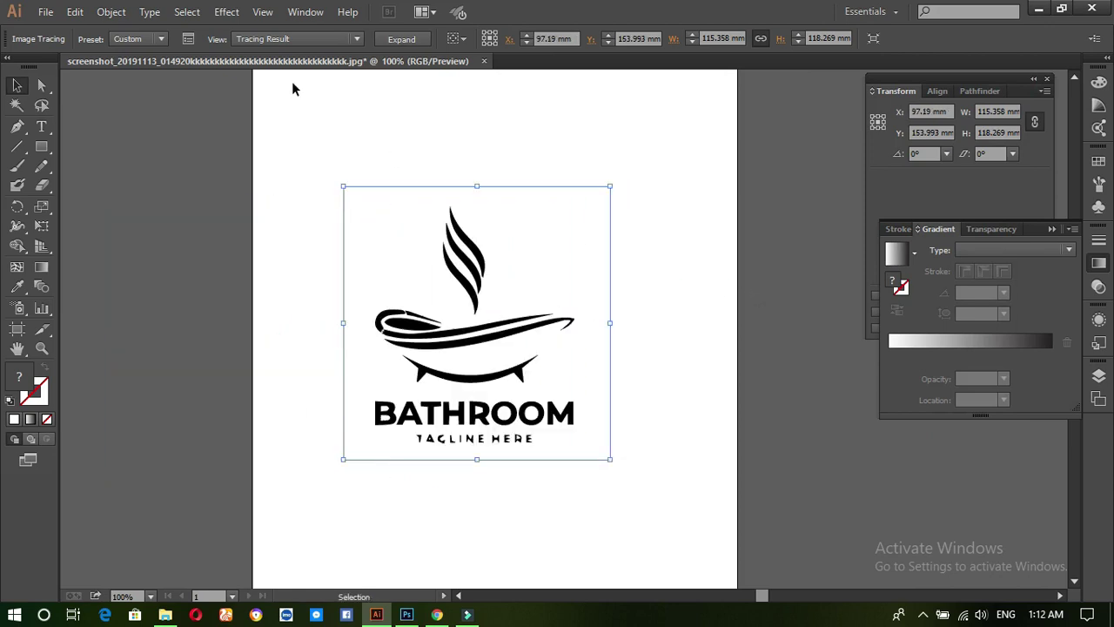
- Reopen the Image Trace options for the logo, enable Ignore White and nudge the tracing slightly
left_click(305, 11)
left_click(376, 388)
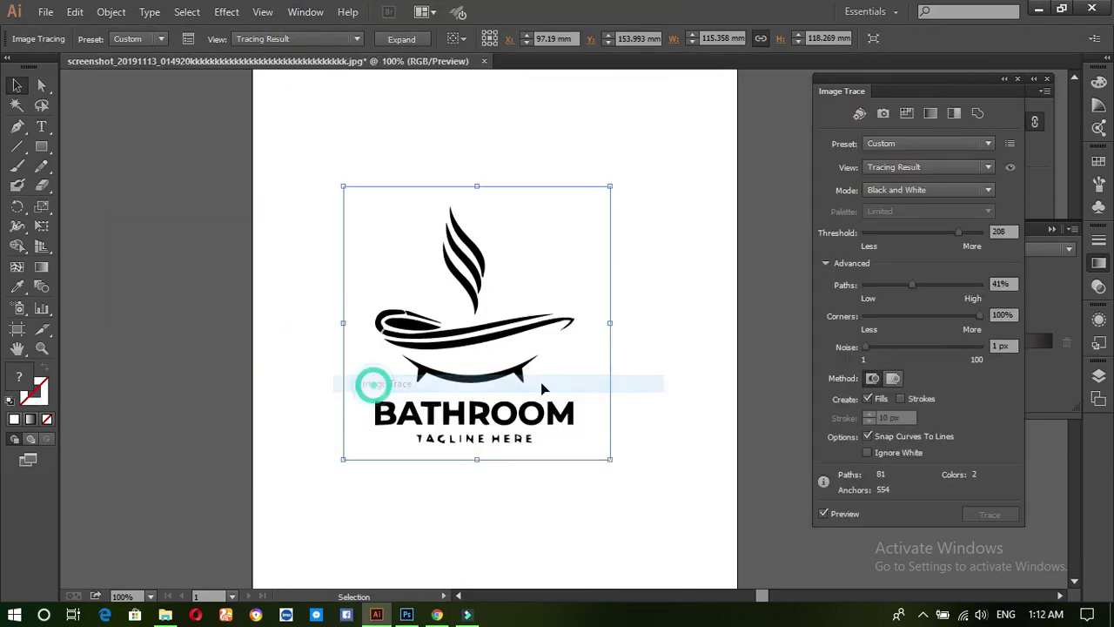
left_click(868, 453)
mouse_move(535, 346)
left_mouse_down()
mouse_move(275, 368)
mouse_move(533, 347)
left_mouse_up()
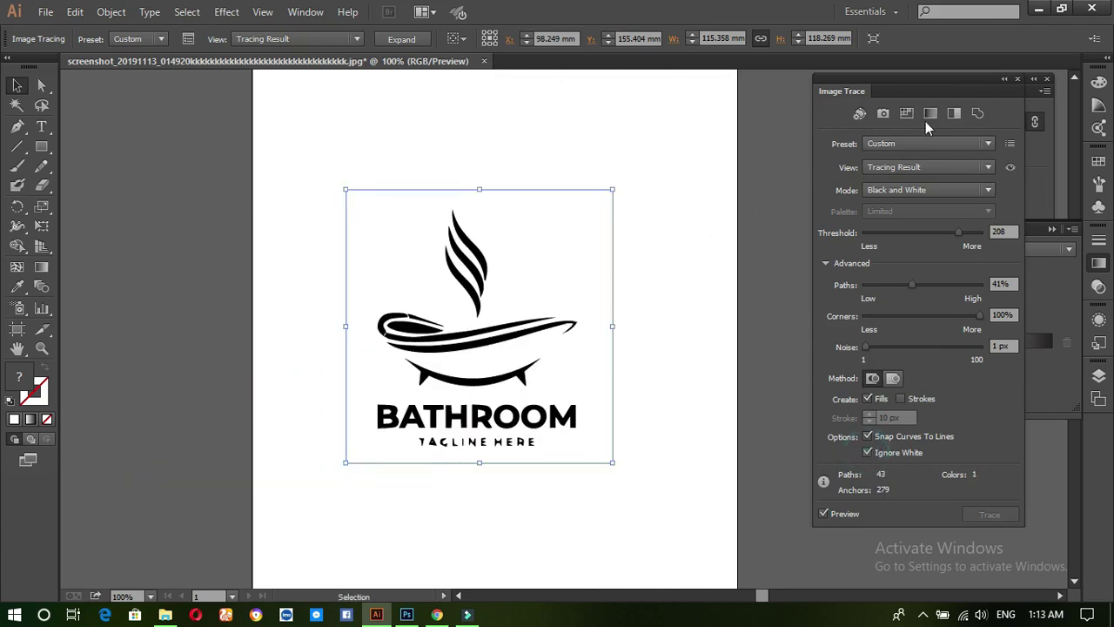
- Close the Image Trace options, expand the tracing into editable paths and deselect it
left_click(1020, 77)
left_click(417, 43)
left_click(591, 299)
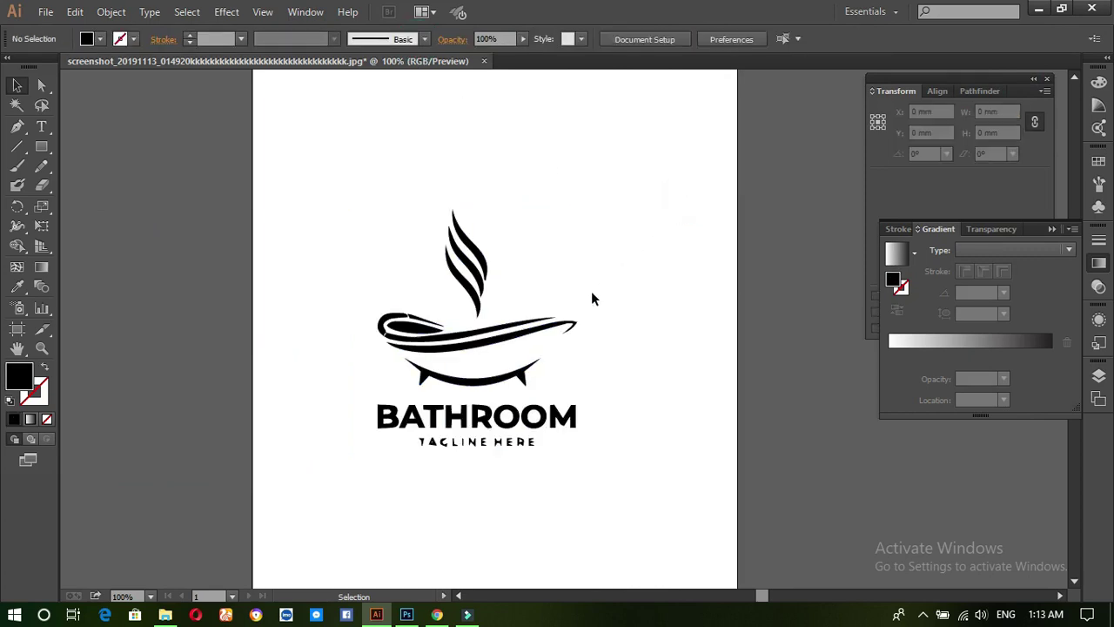
left_click(588, 295)
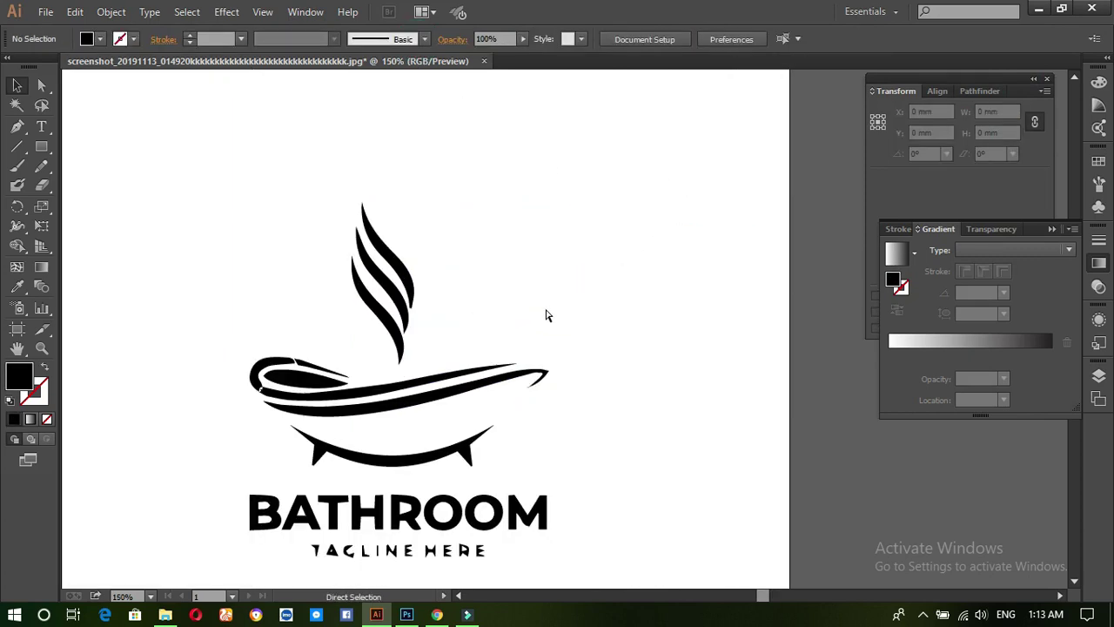
- Switch to File Explorer and copy the selected coloured bathroom logo image in the Documents folder
left_click(545, 312, "ctrl+alt")
left_click(545, 312, "ctrl+alt")
left_click(165, 615)
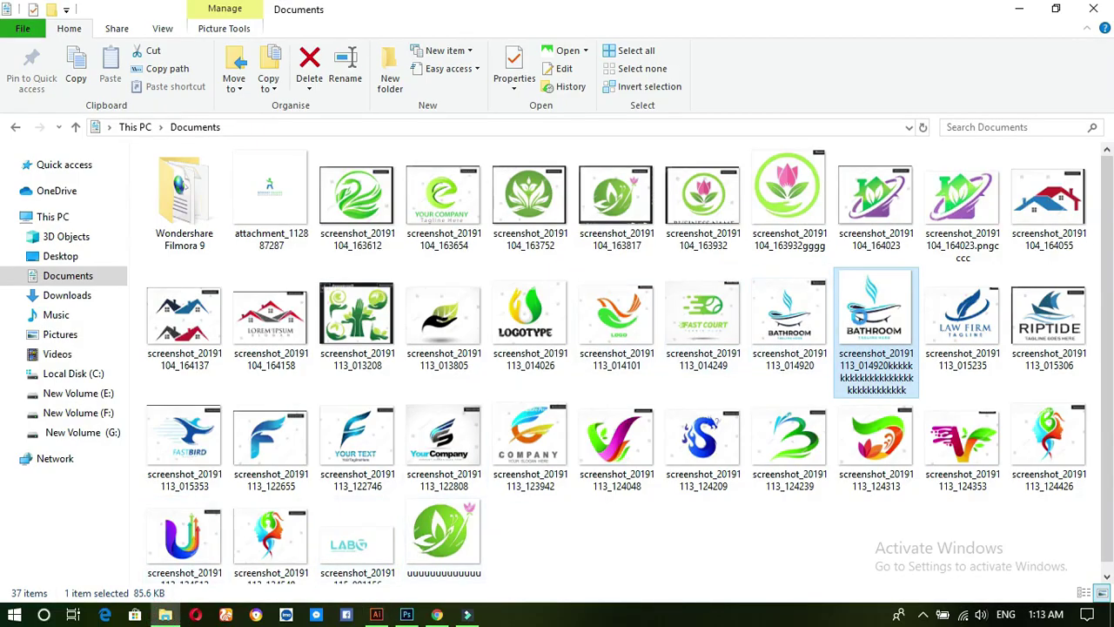
right_click(835, 398)
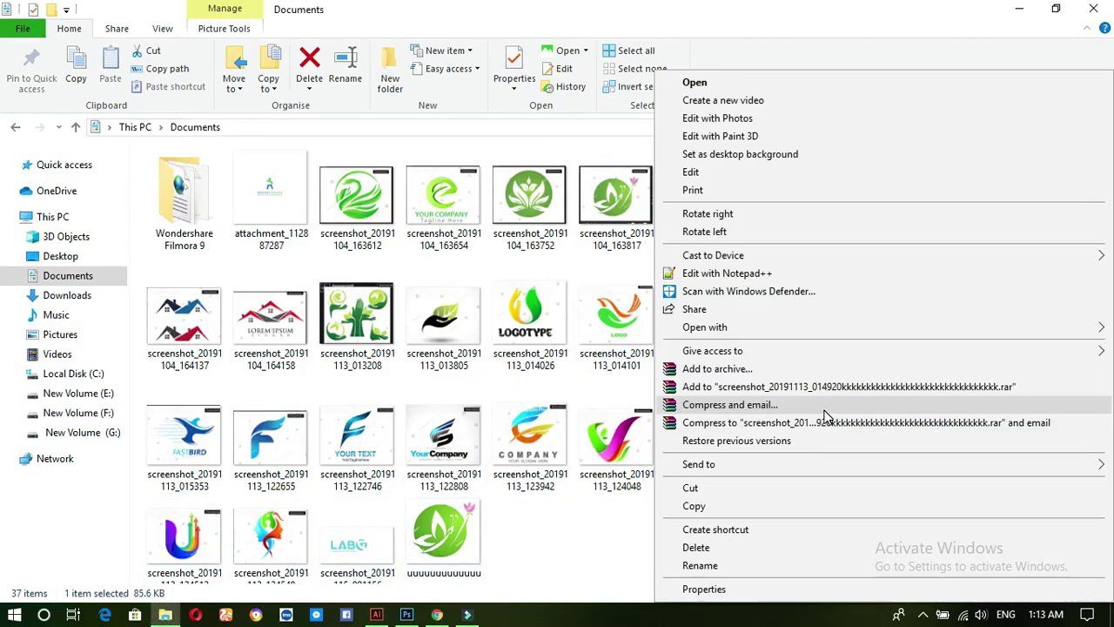
left_click(713, 508)
- Switch back to Illustrator, paste the copied logo image and place it beside the traced logo, overlapping the artboard's left edge
left_click(376, 615)
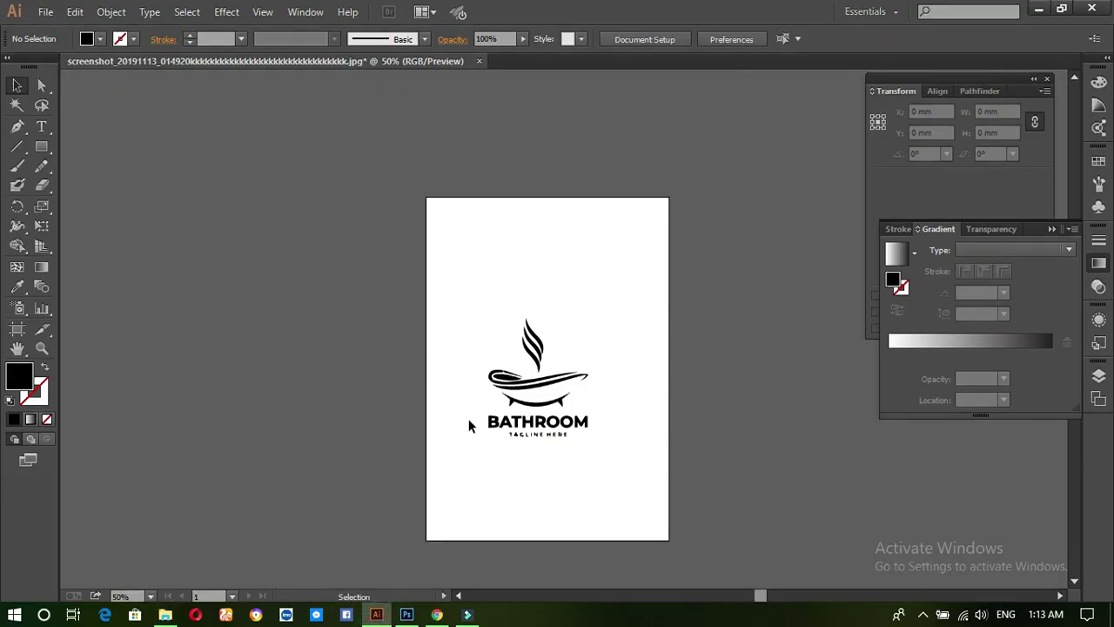
key("ctrl+v")
left_click(650, 329)
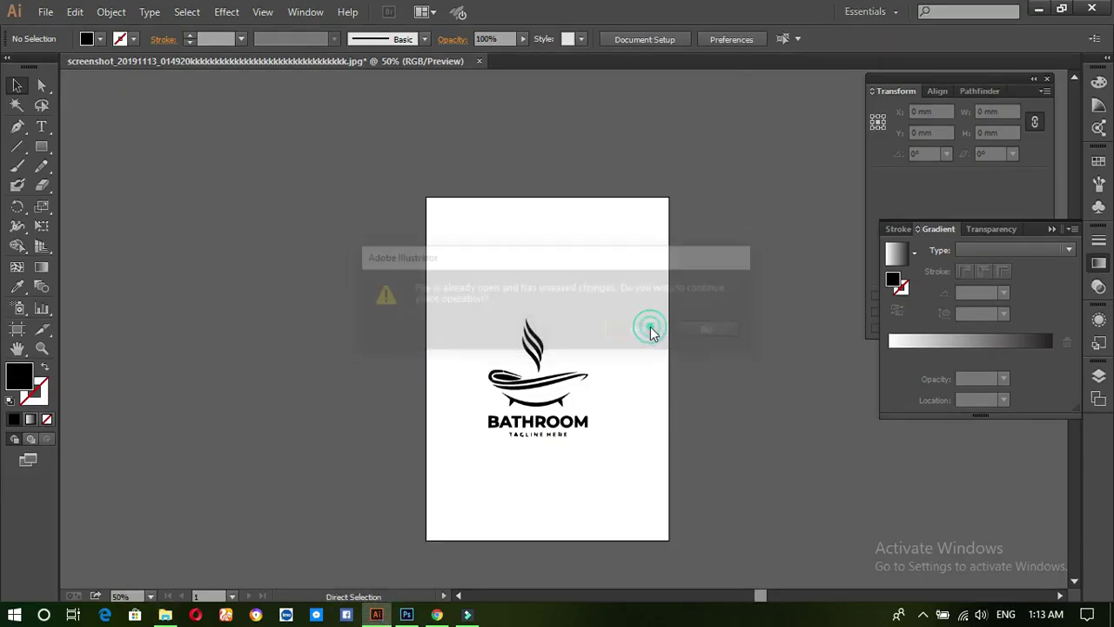
left_click(651, 329)
left_click_drag(553, 318, 380, 369)
left_click(444, 258)
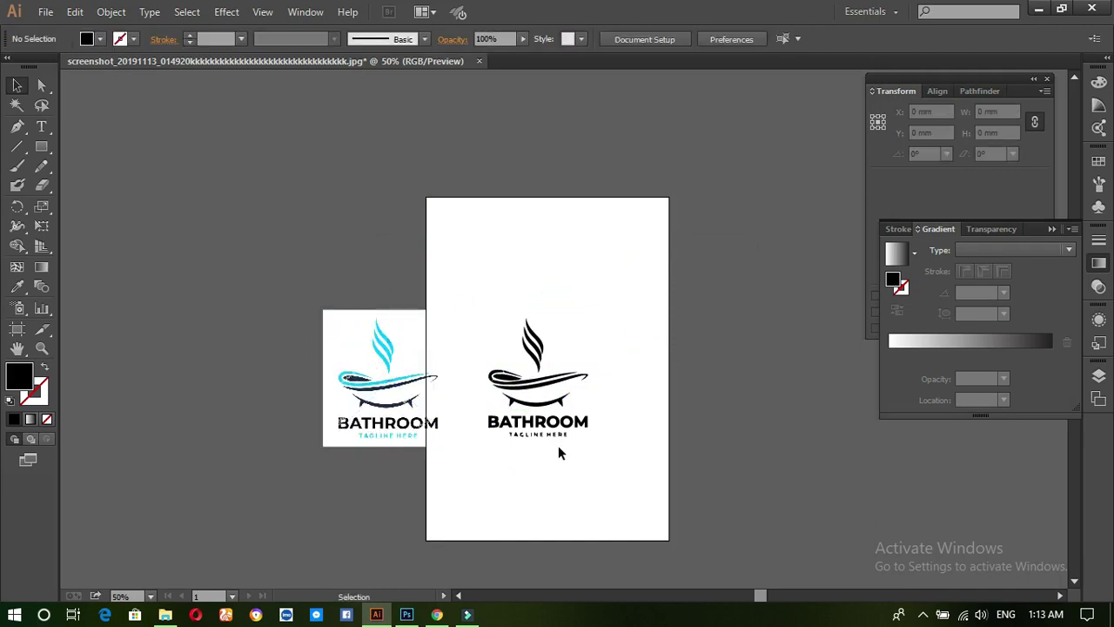
- Select the expanded black logo group and ungroup it into separate shapes
left_click(564, 443, "ctrl")
left_click(563, 441, "ctrl")
left_click(563, 441, "ctrl")
left_click_drag(522, 227, 537, 507)
left_click_drag(535, 404, 547, 624)
left_click_drag(427, 425, 543, 494)
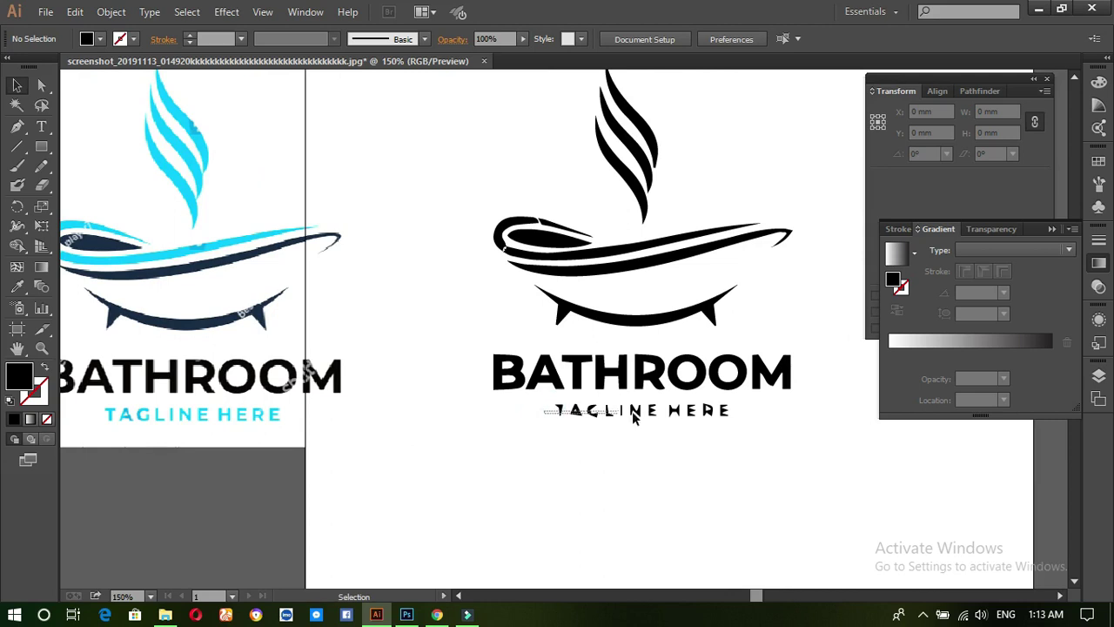
left_click(738, 409)
right_click(632, 383)
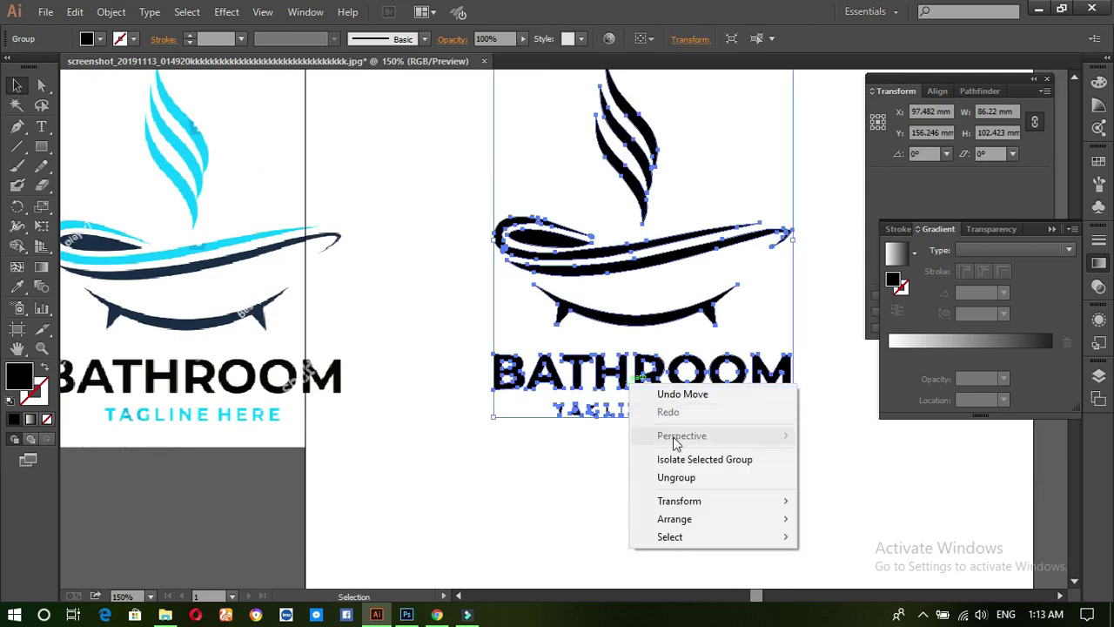
left_click(677, 477)
- Delete the traced TAGLINE HERE lettering below the word BATHROOM
left_click(589, 473)
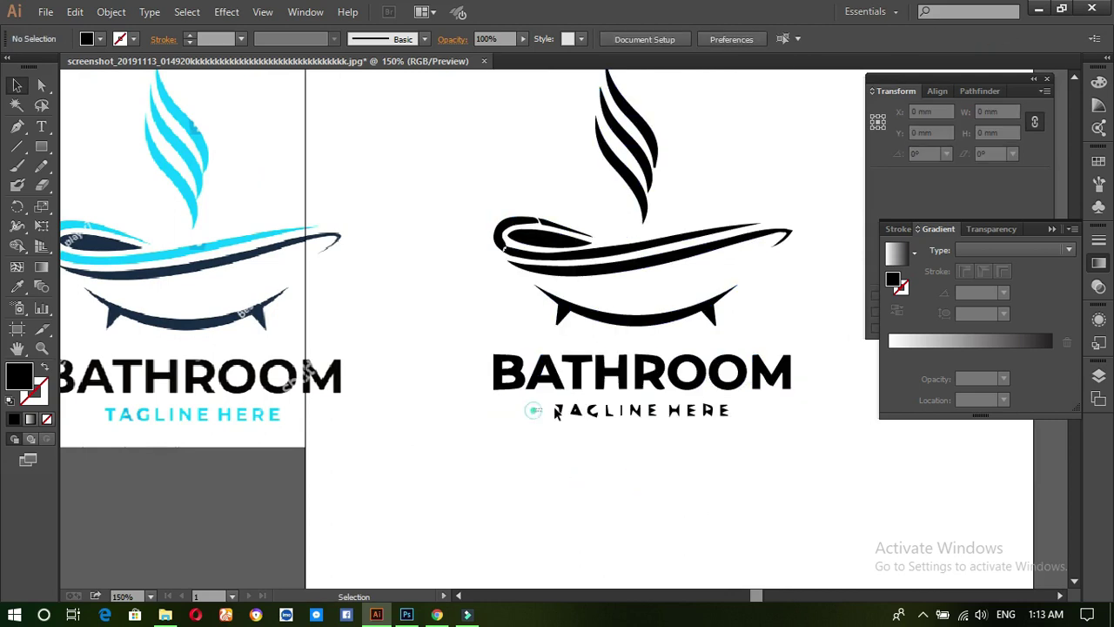
left_click(727, 417)
key("Delete")
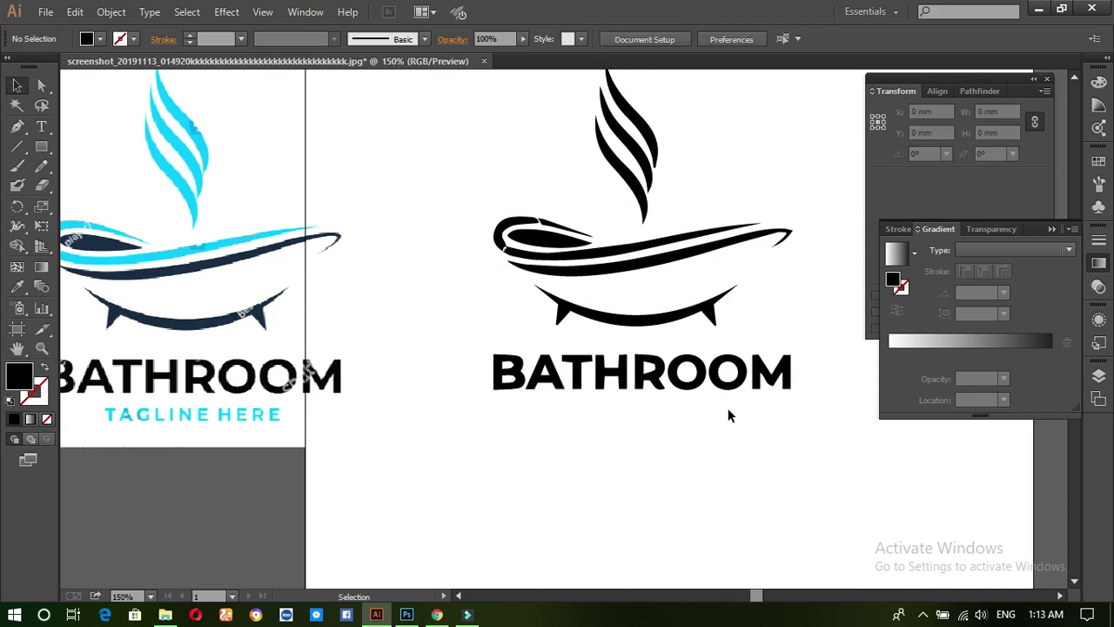
- Examine the break at the tub's far end, where the curved lip meets the long upper rim band, checking both pieces' anchor points
left_click_drag(593, 320, 618, 357)
left_click(617, 352, "ctrl")
left_click(617, 353, "ctrl")
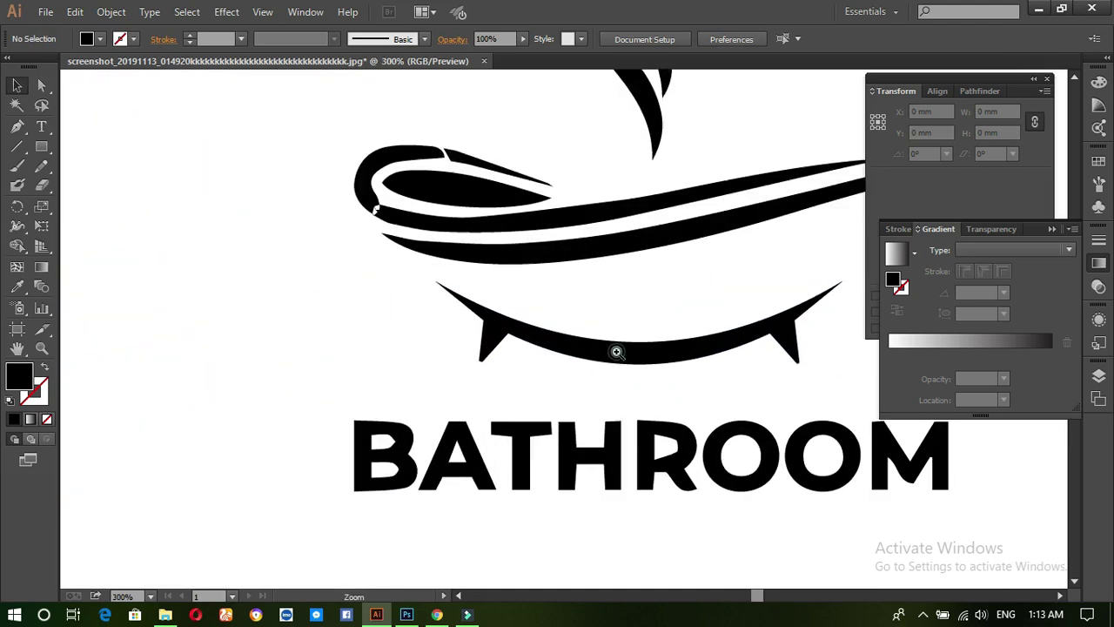
left_click(618, 353, "ctrl")
left_click(617, 353, "ctrl")
left_click_drag(567, 236, 603, 536)
left_click_drag(438, 471, 687, 575)
left_click(42, 85)
left_click(294, 407)
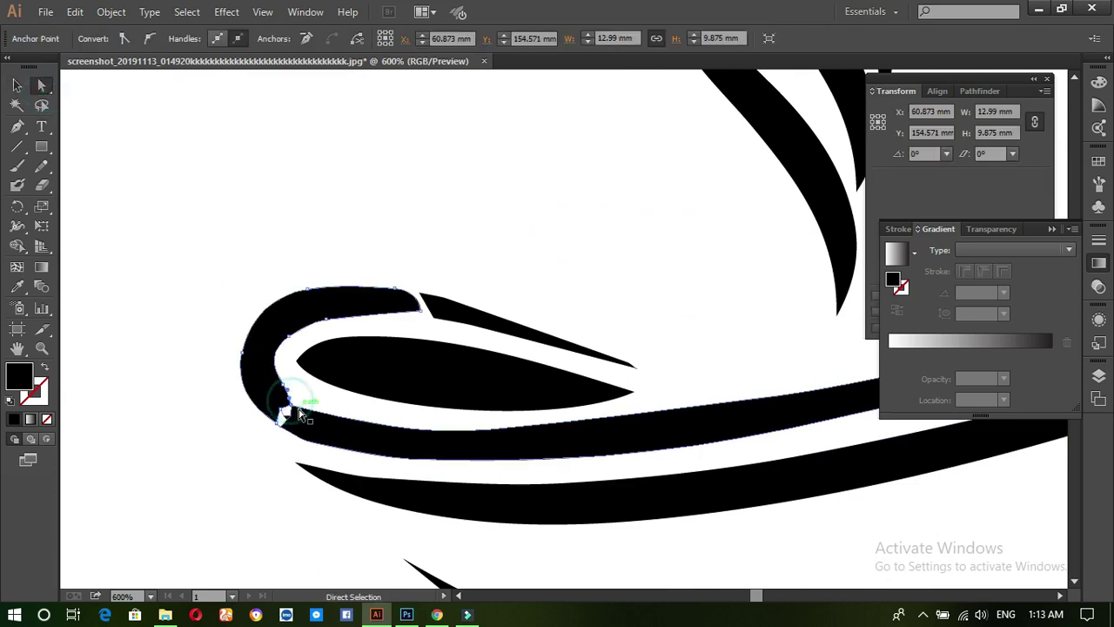
left_click(298, 414)
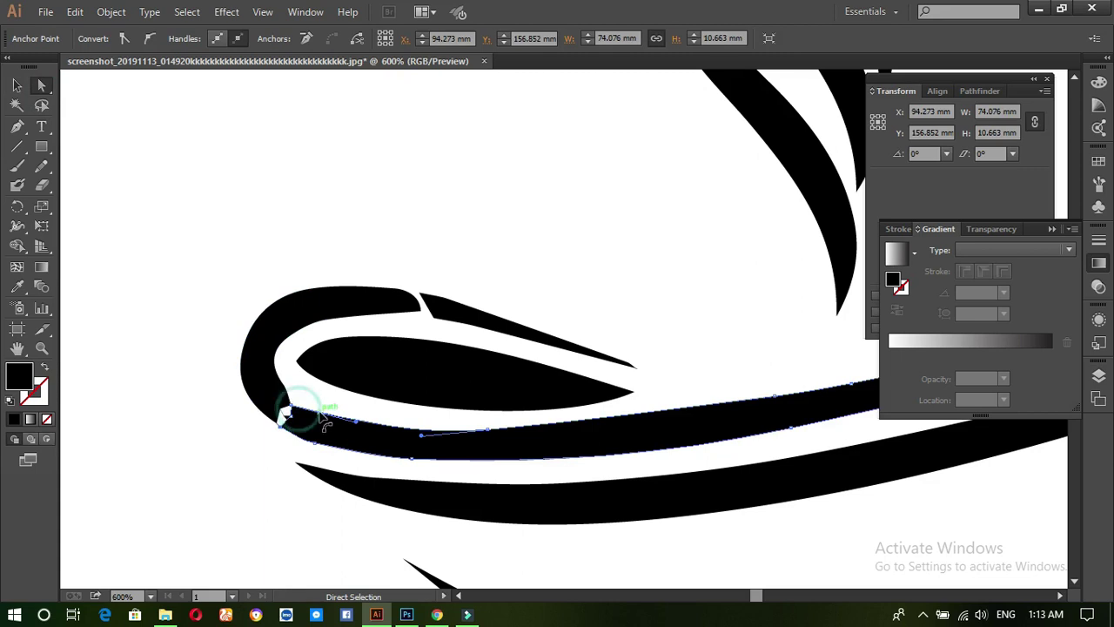
- Select the tub's curved lip and the long upper rim band together and combine them with Pathfinder Unite
left_click(17, 86)
left_click(314, 199)
left_click(276, 396)
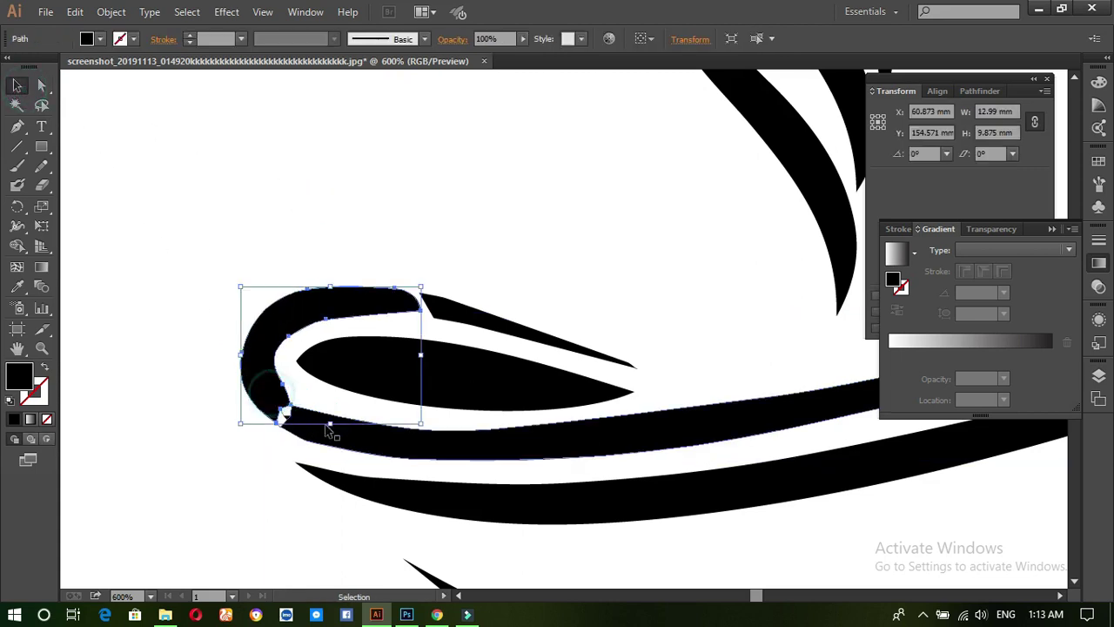
left_click(338, 440, "shift")
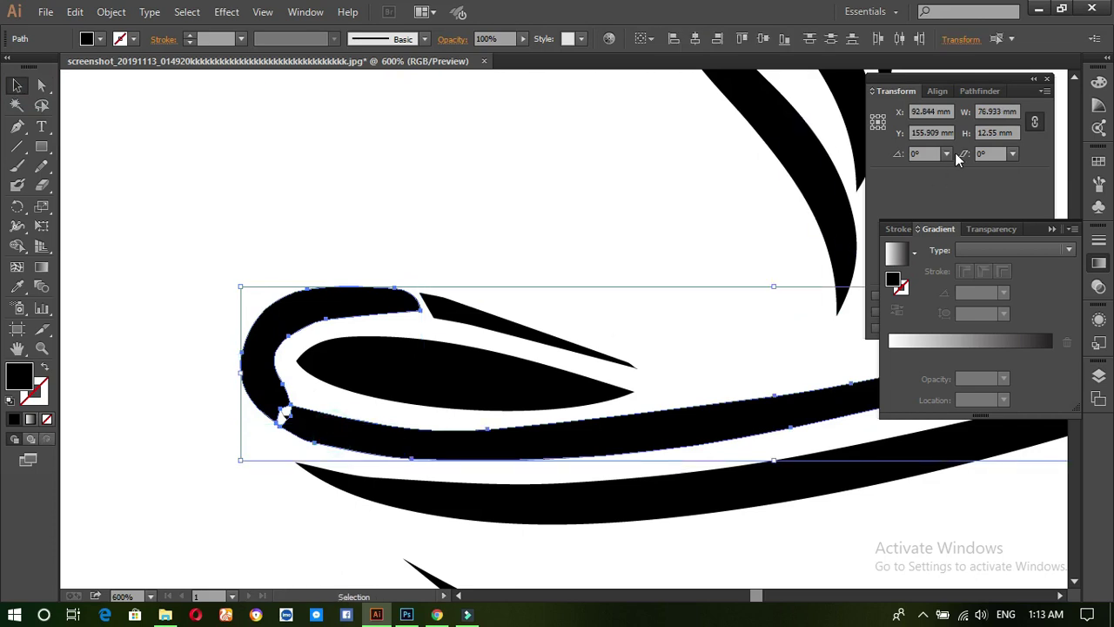
left_click(1048, 79)
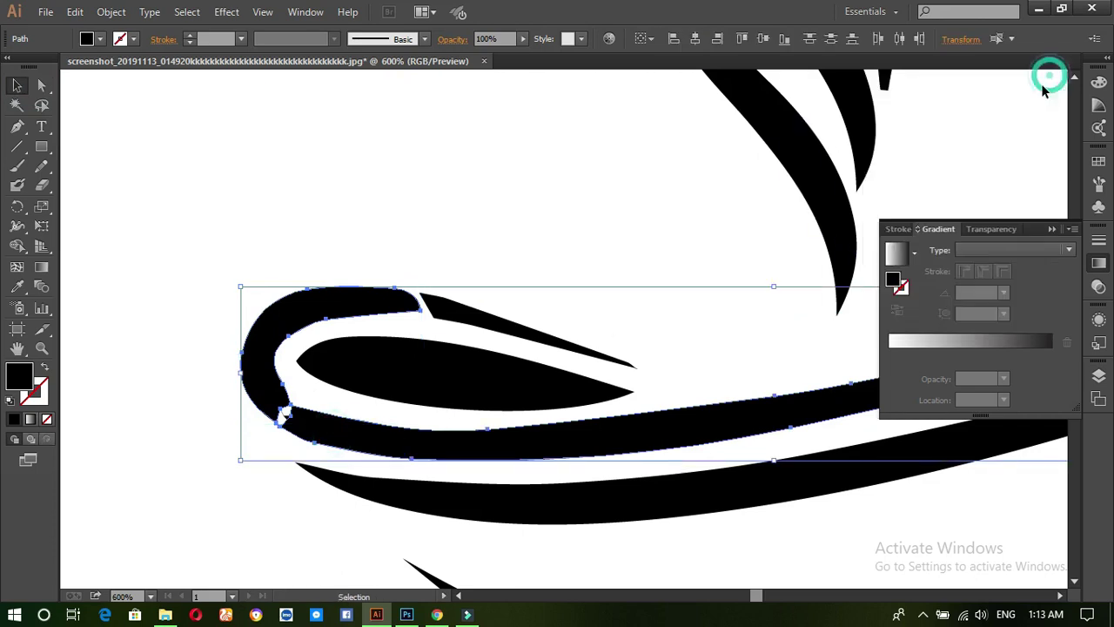
left_click(976, 230)
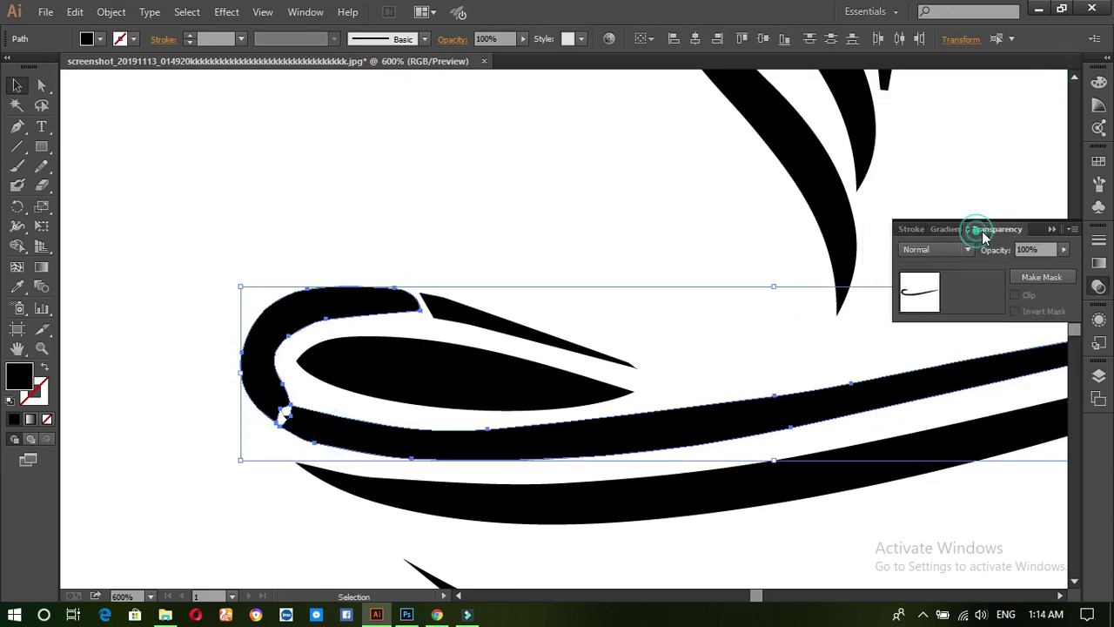
left_click(1052, 228)
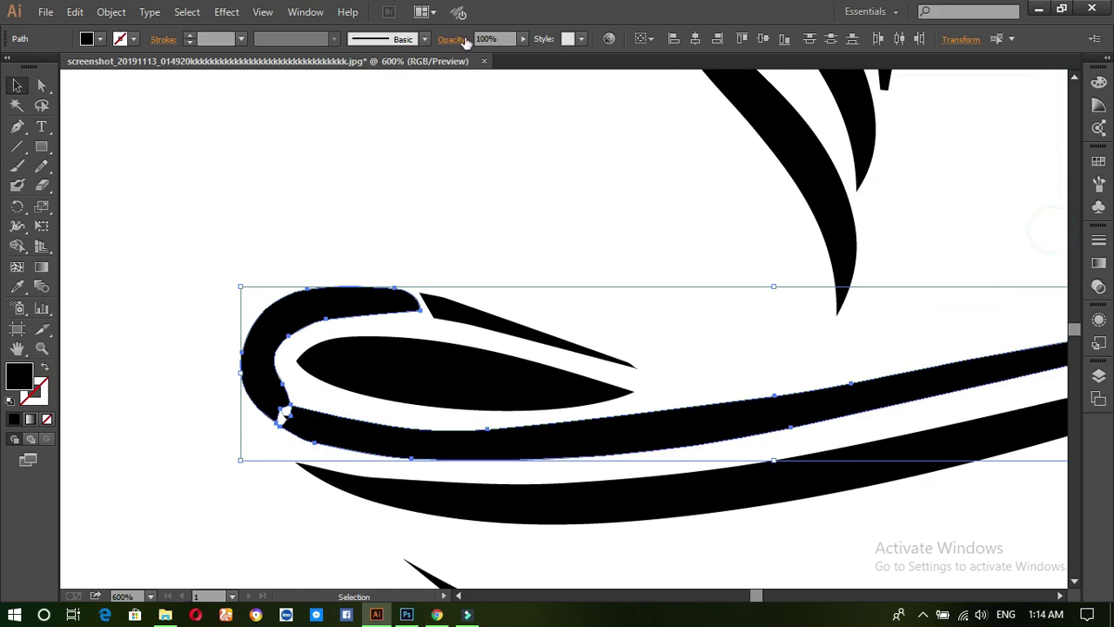
left_click(305, 11)
left_click(428, 509)
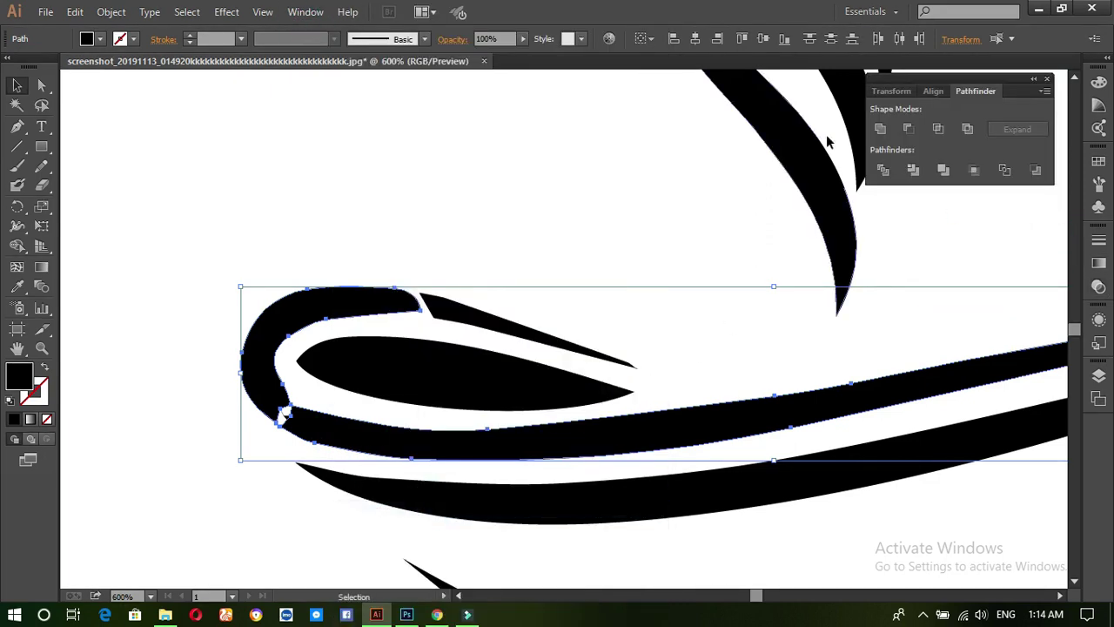
left_click(881, 130)
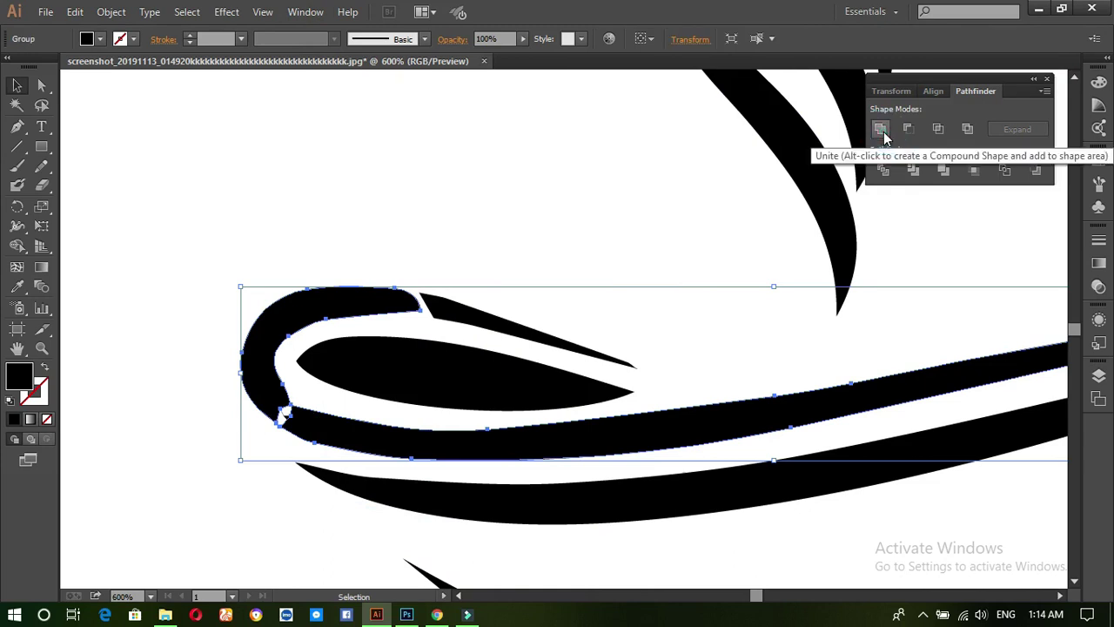
left_click(137, 193)
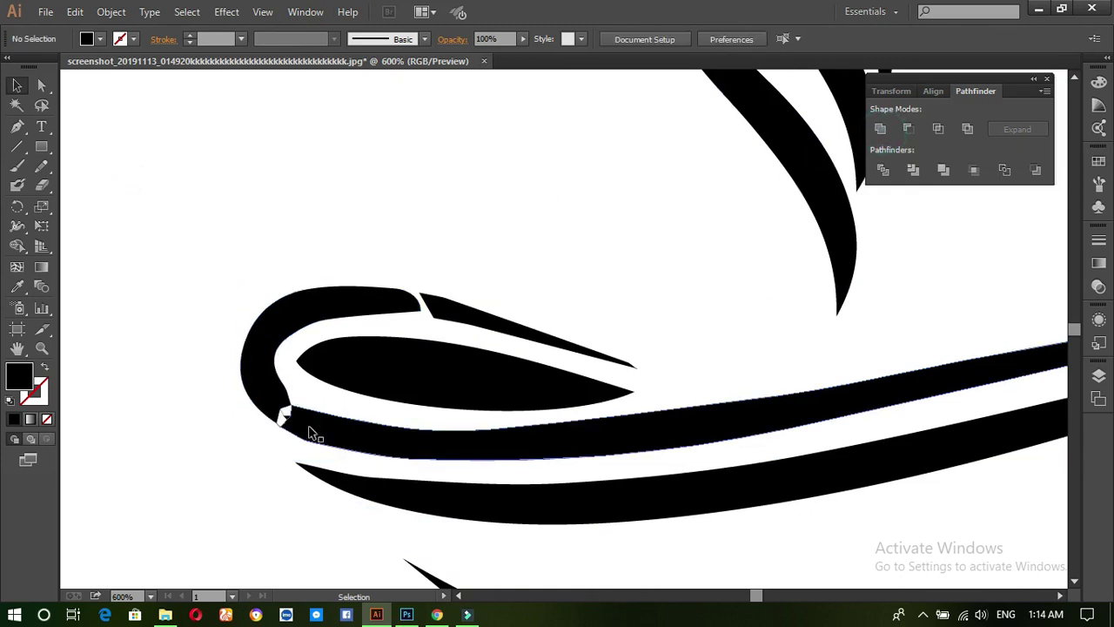
- Ungroup the combined lip and rim band, and check the pieces on both sides of the break
left_click(308, 426)
right_click(312, 434)
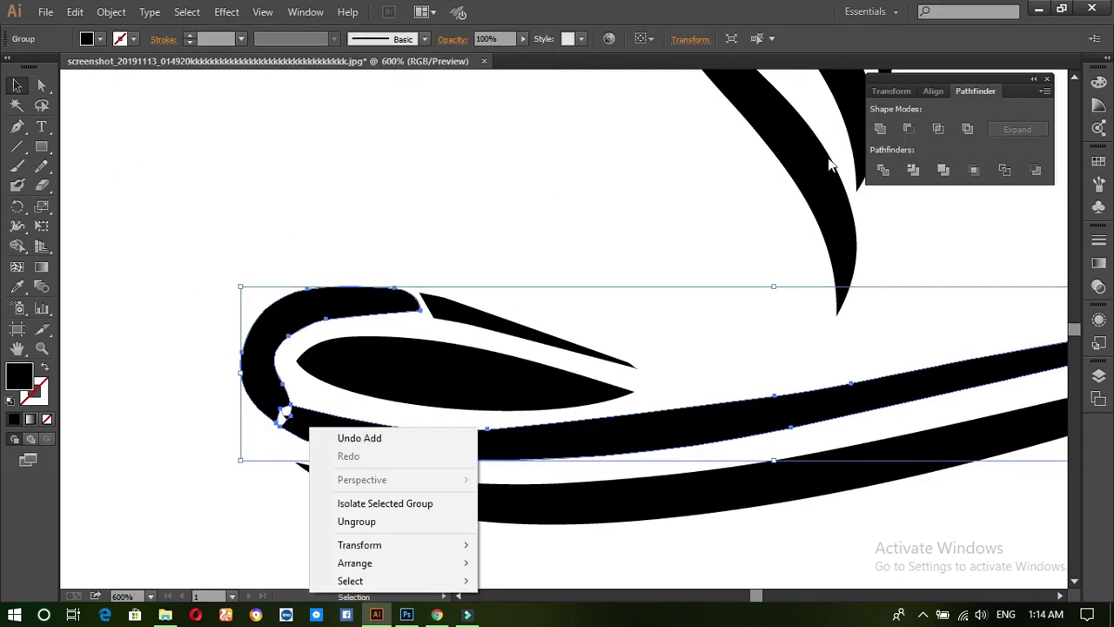
left_click(372, 521)
left_click(394, 315, "ctrl")
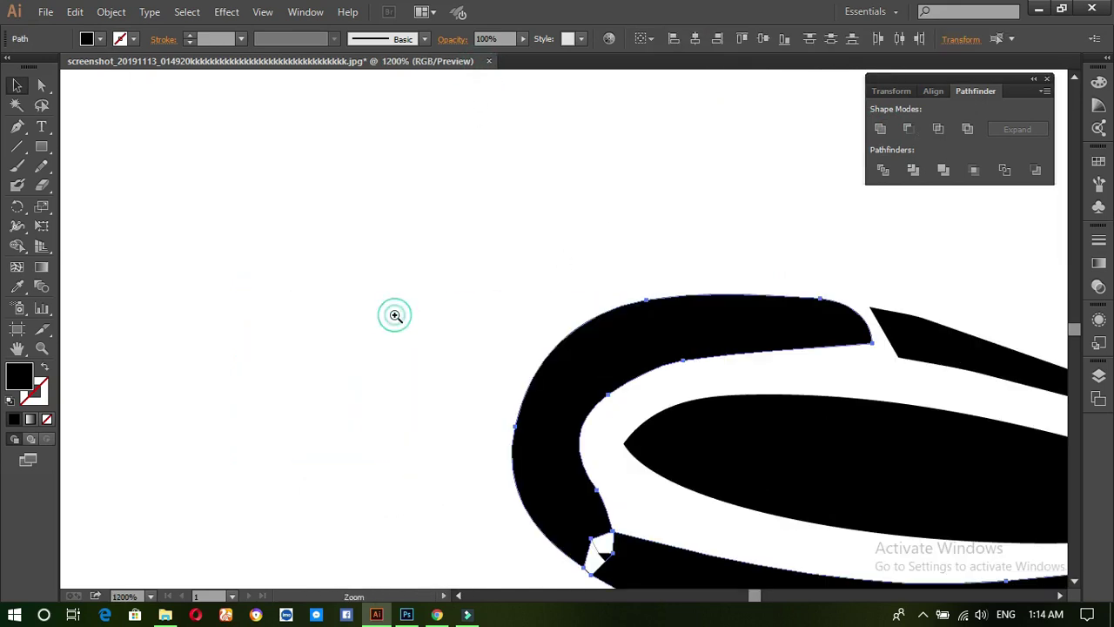
left_click_drag(446, 321, 158, 172)
left_click(165, 333)
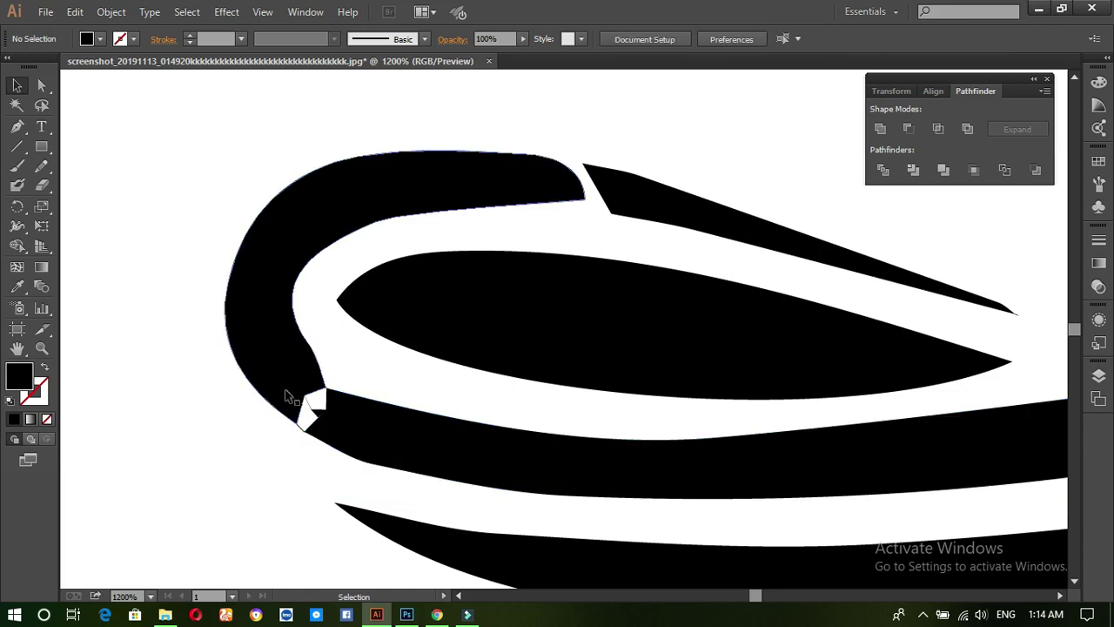
left_click(342, 427)
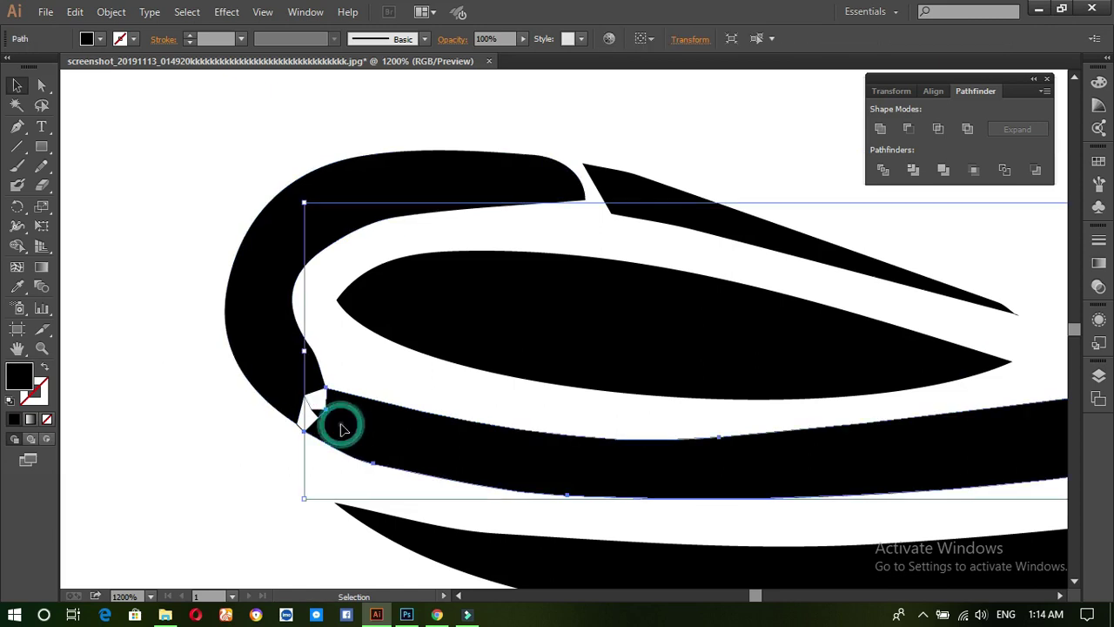
left_click(146, 474)
- Start a Pen path with no fill from the lip's inner edge, curving across the break to the rim band's upper edge
left_click(18, 127)
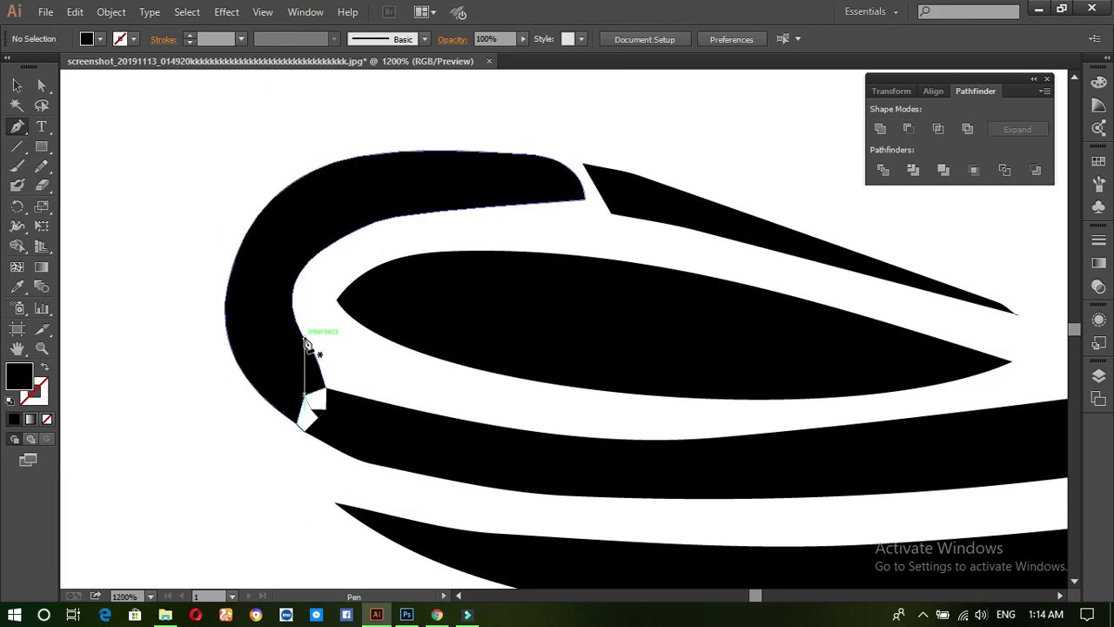
left_click(304, 338)
left_click_drag(451, 418, 579, 440)
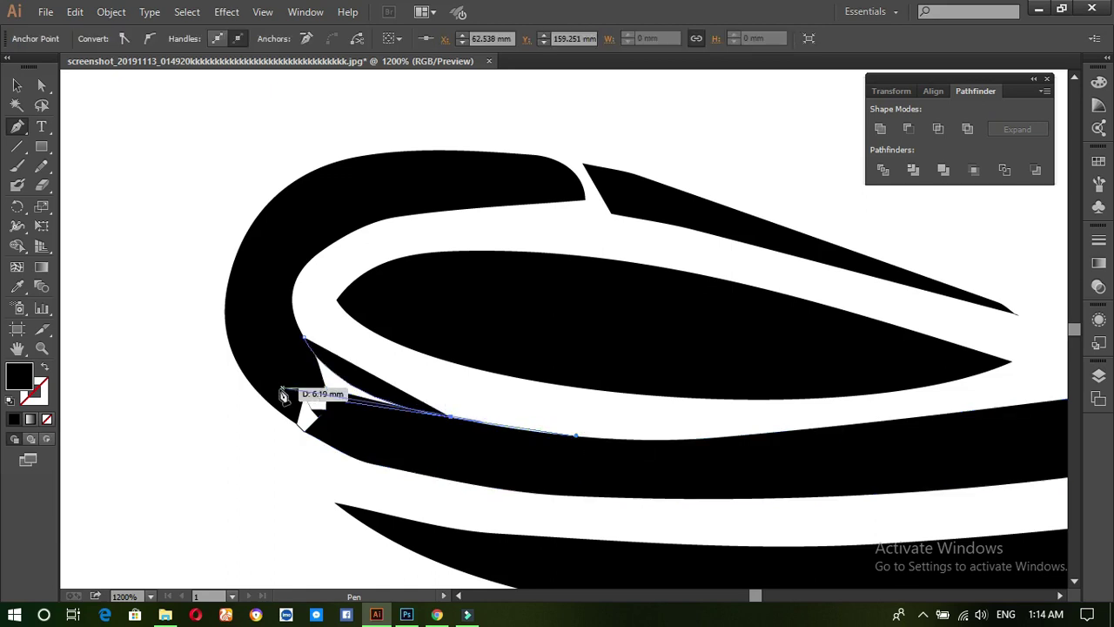
left_click(48, 420)
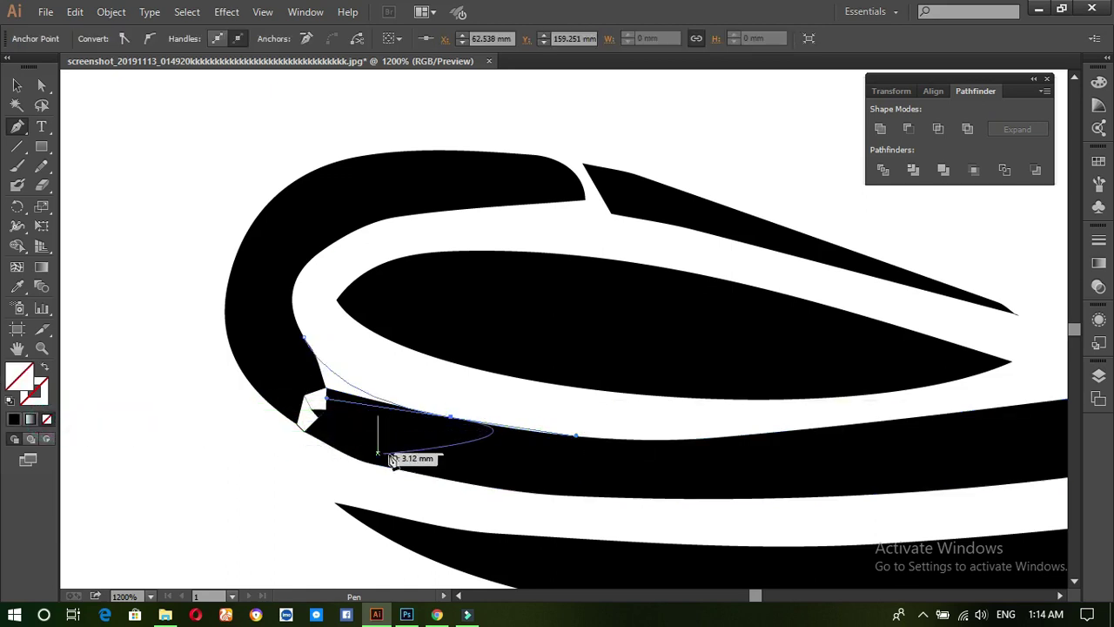
left_click(394, 467)
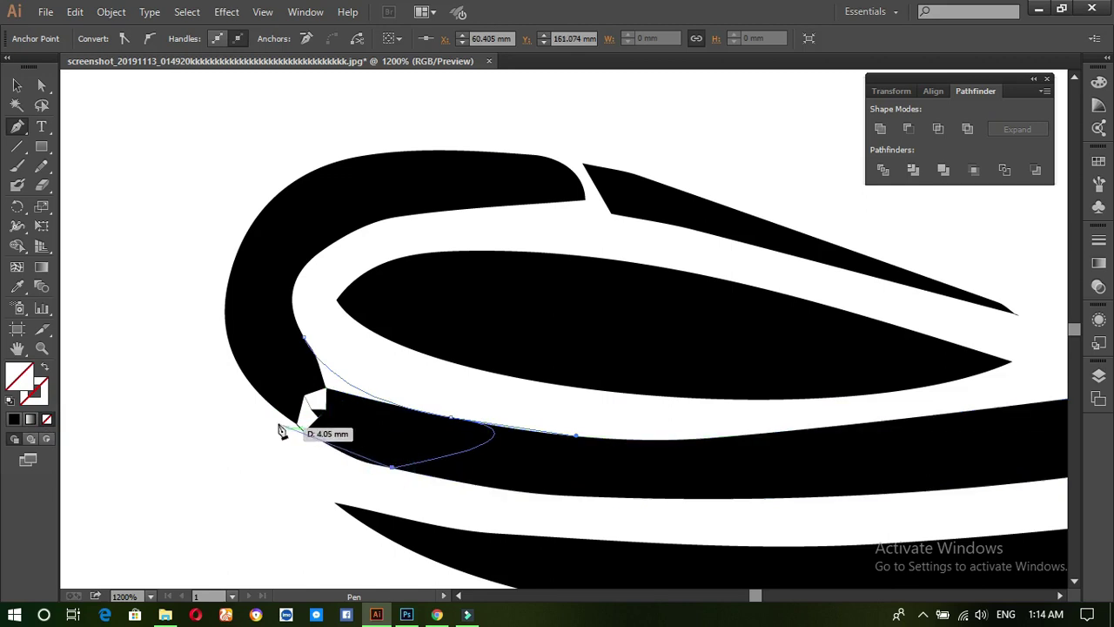
key("ctrl+z")
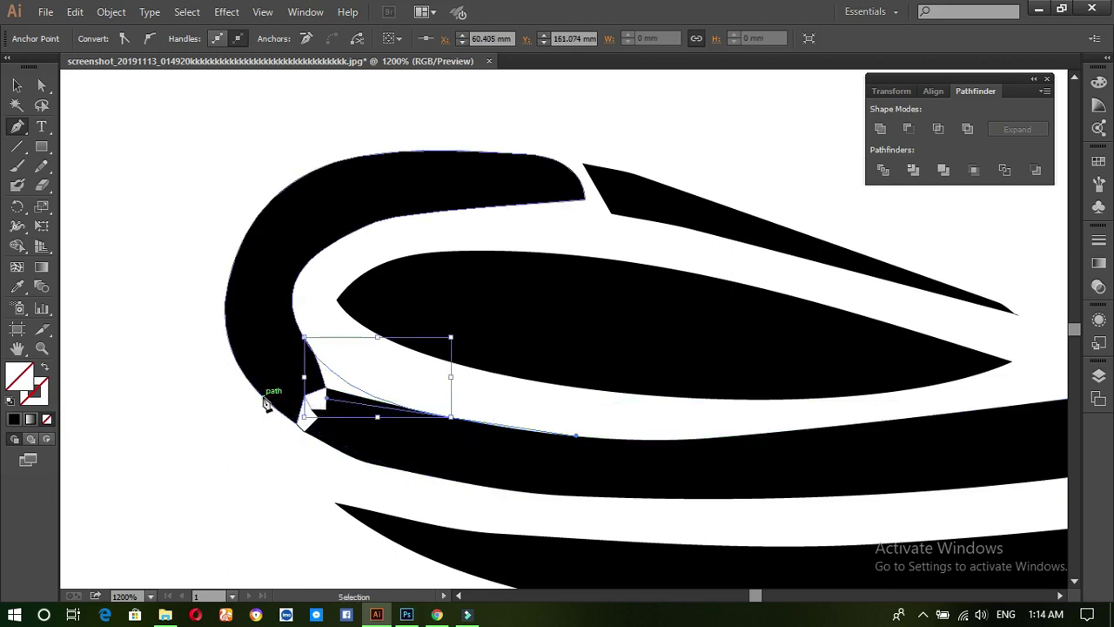
- Close the Pen outline around the break along the rim's outer edge and fill the patch with black
left_click(450, 418)
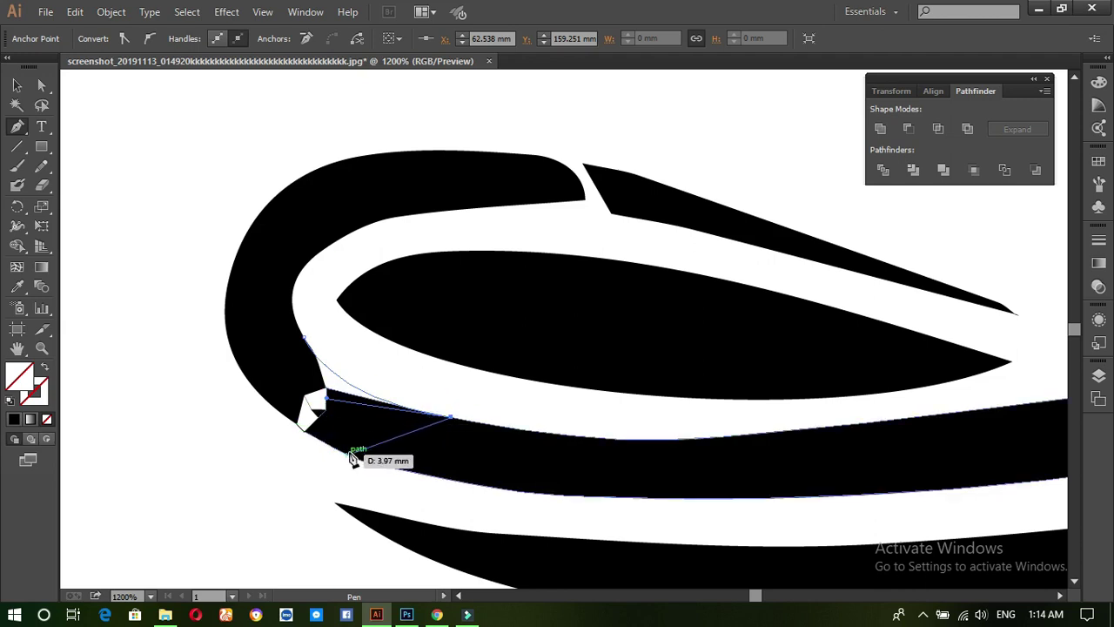
left_click(378, 467)
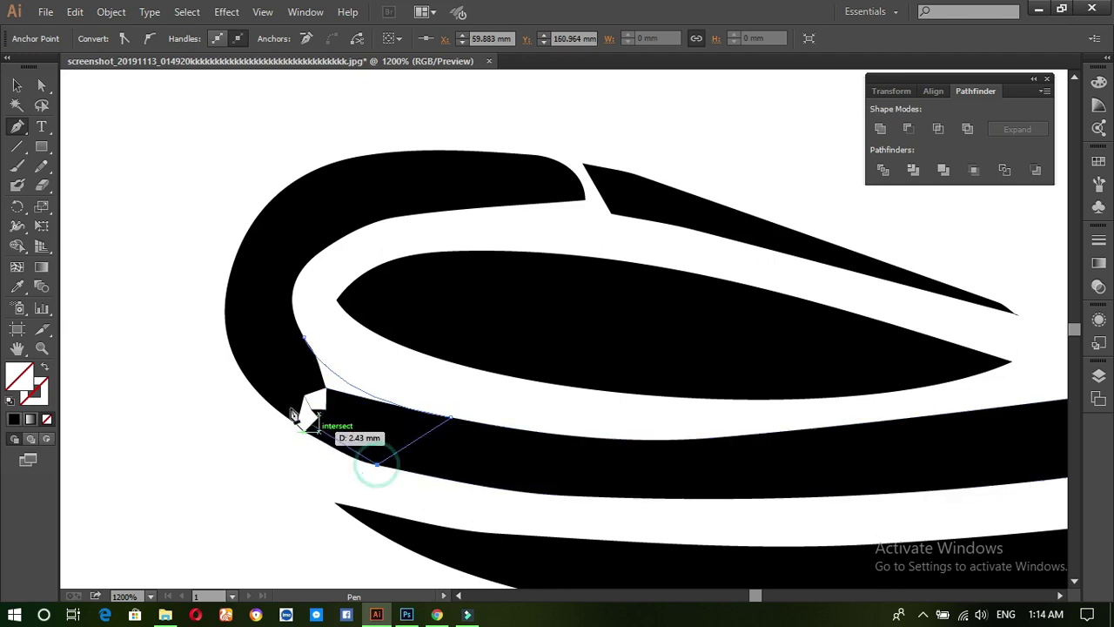
left_click_drag(244, 372, 180, 294)
left_click(243, 373)
left_click(305, 339)
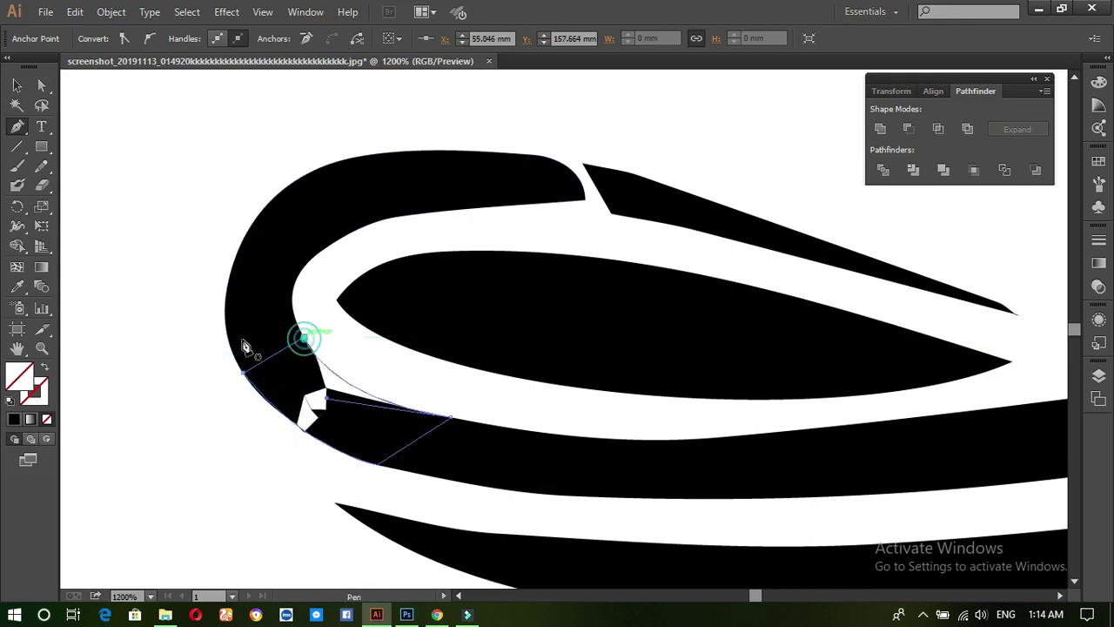
left_click(14, 419)
left_click(17, 85)
left_click(175, 179)
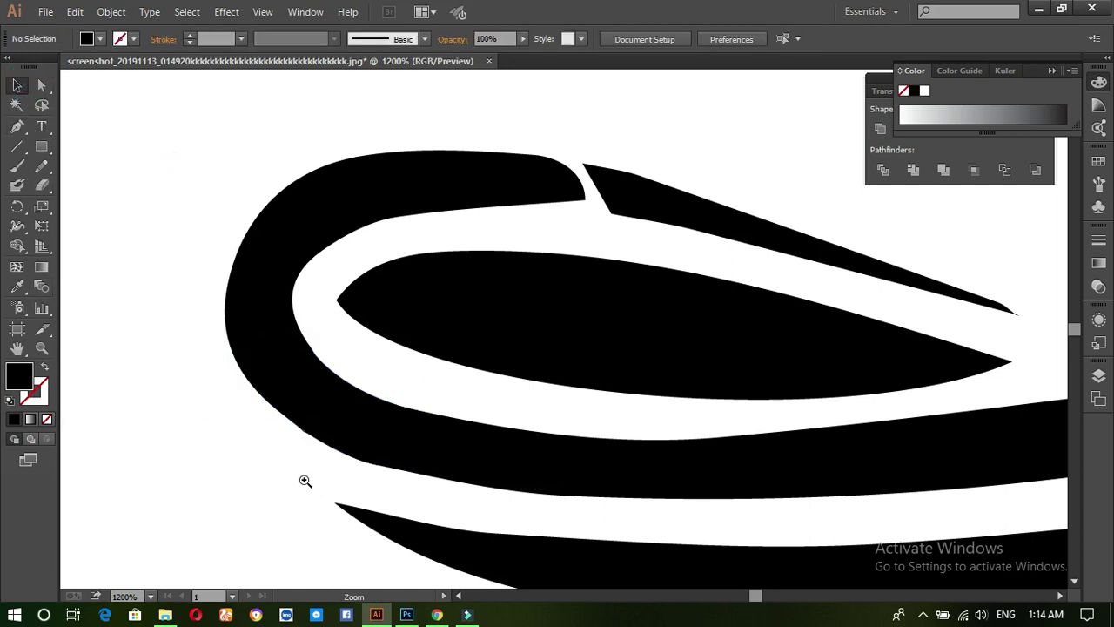
- Split the black patch and the long rim band with Pathfinder Divide, then ungroup the resulting pieces
left_click(305, 480, "ctrl")
left_click(304, 481, "ctrl")
left_click(305, 481, "ctrl")
left_click_drag(552, 321, 67, 480)
left_click_drag(459, 338, 172, 531)
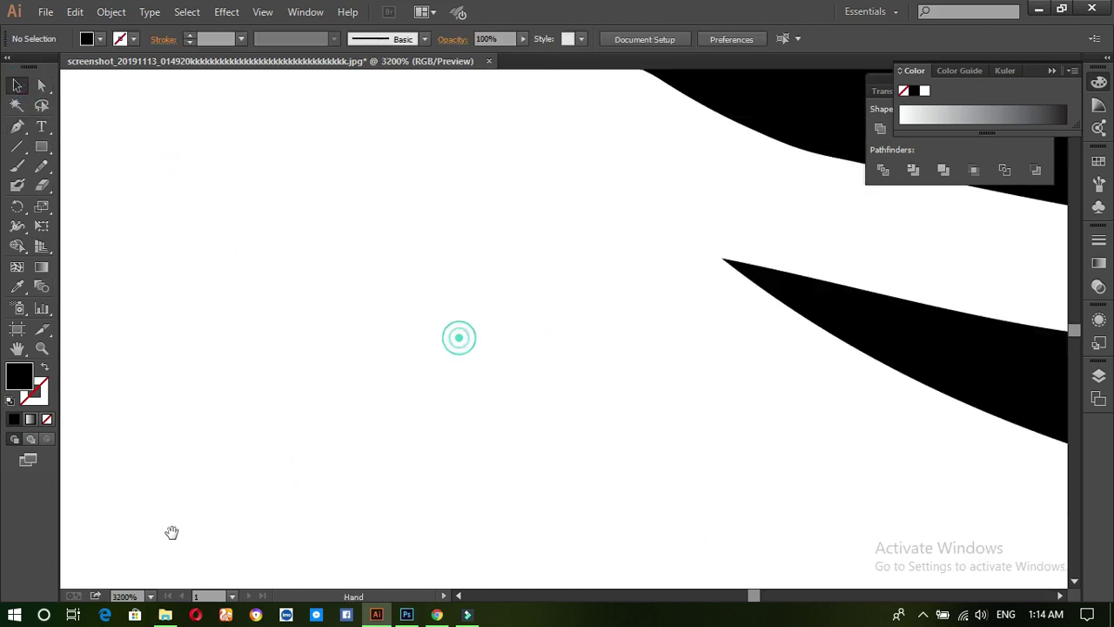
left_click_drag(577, 326, 160, 525)
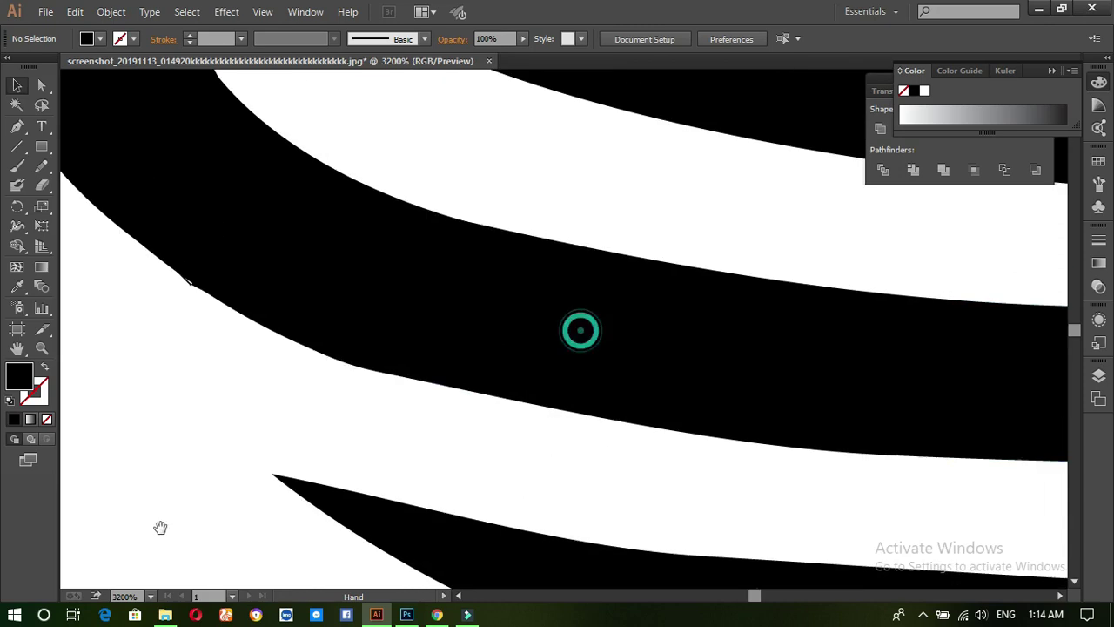
left_click(305, 290)
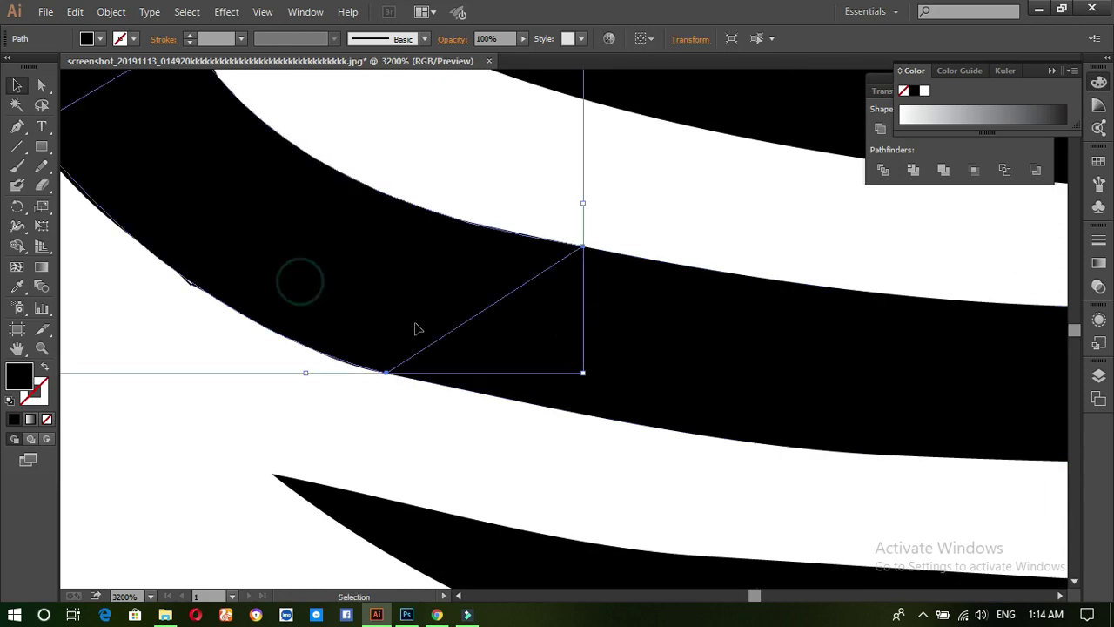
left_click(651, 357, "shift")
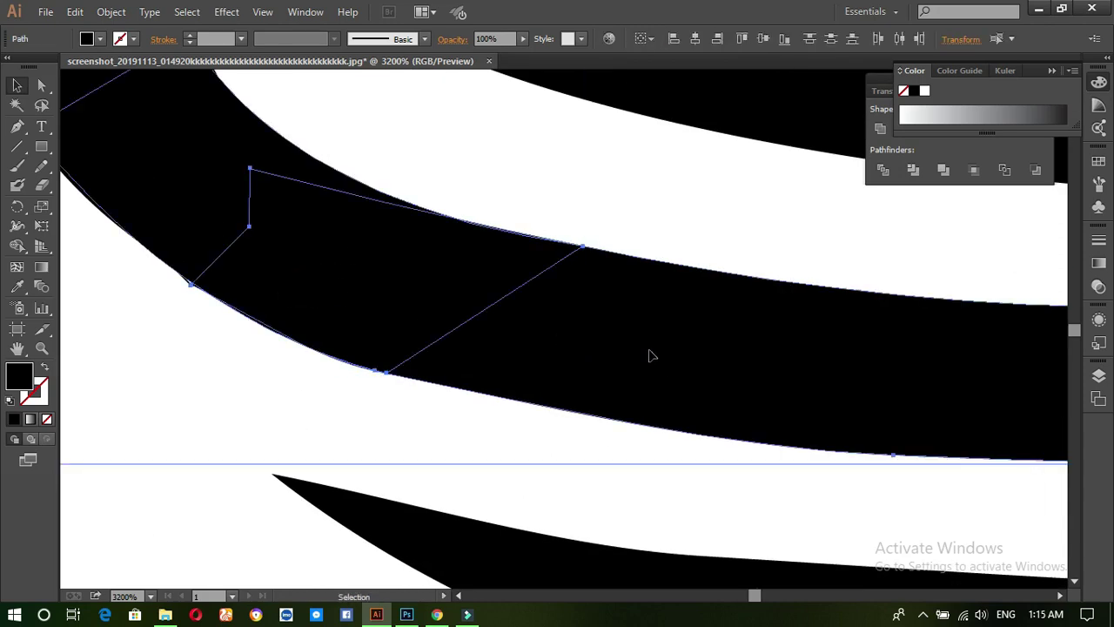
left_click(884, 171)
right_click(380, 279)
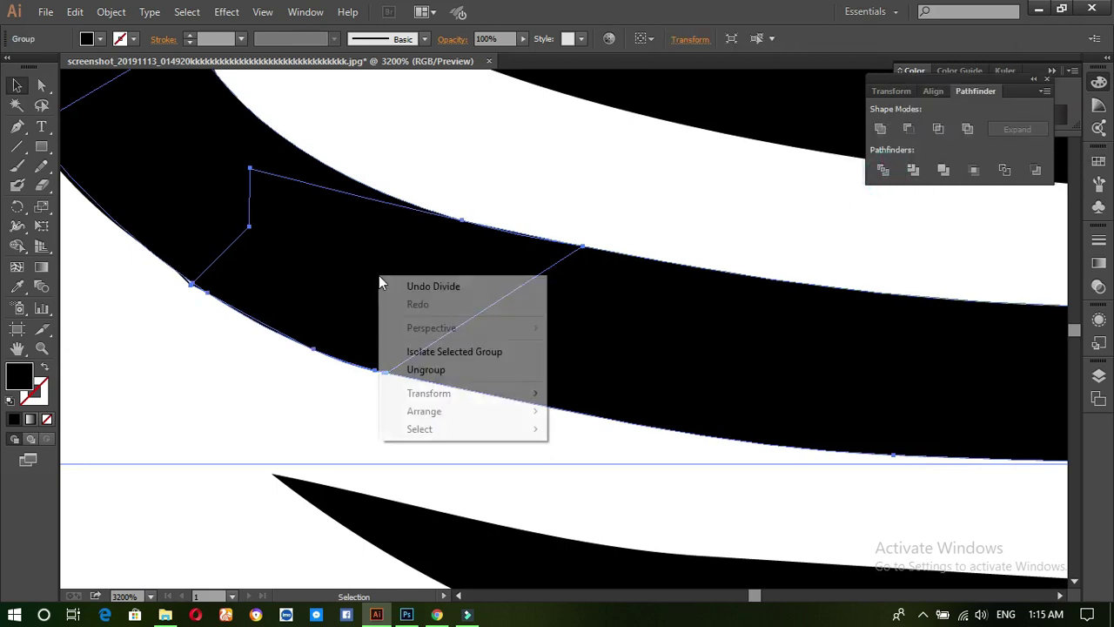
left_click(424, 368)
left_click(559, 522)
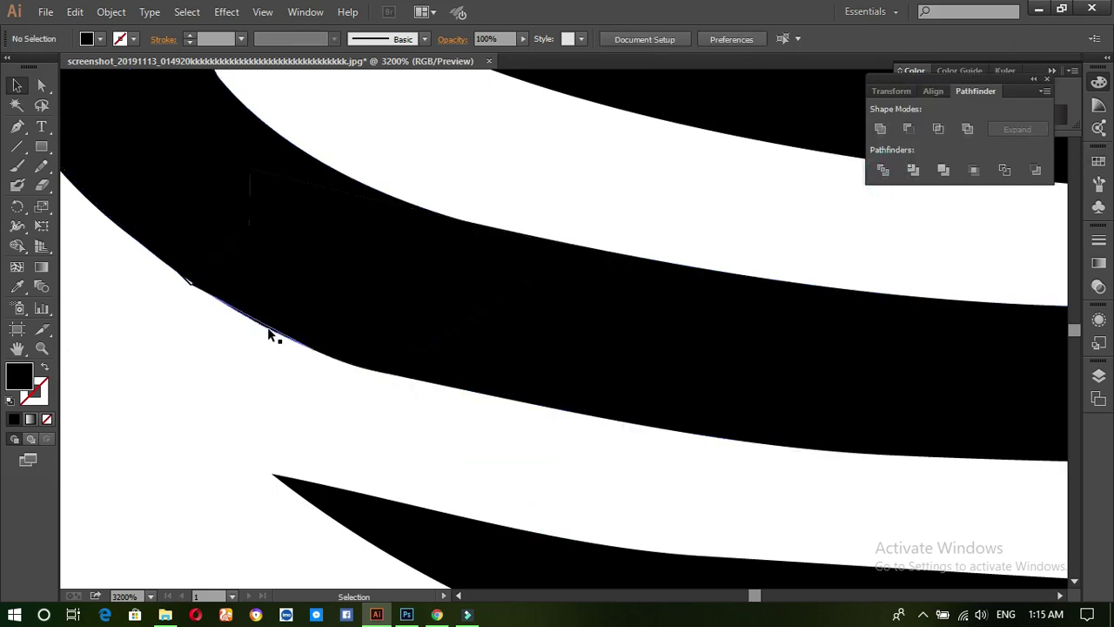
- Check the thin sliver along the patch's outer edge by selecting it up close and deselecting it
left_click(270, 336)
left_click(503, 440)
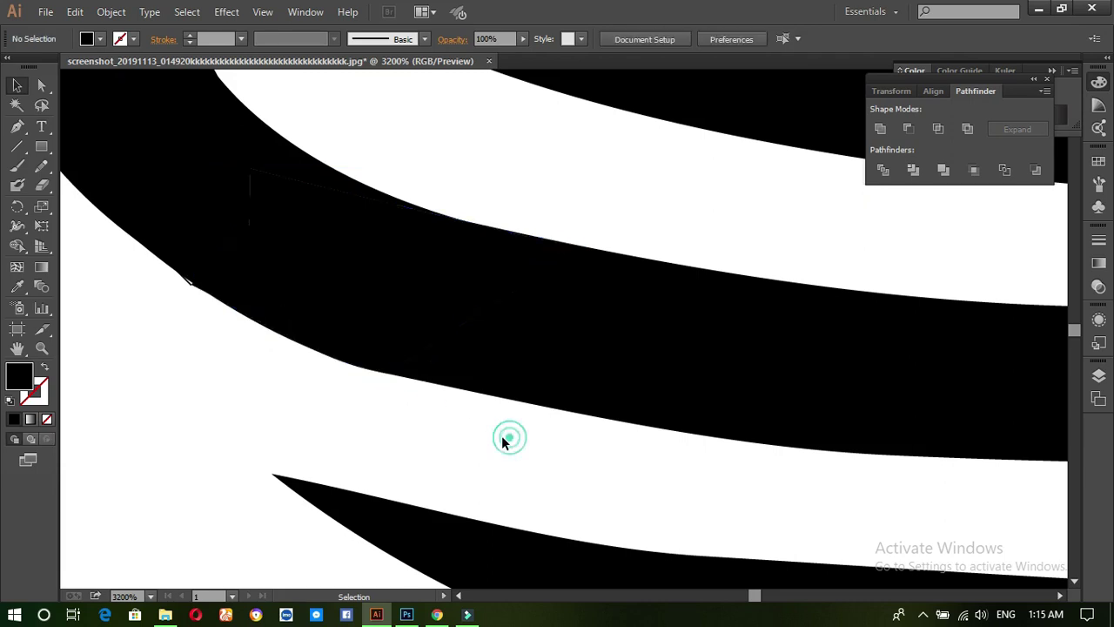
left_click(485, 428, "ctrl")
left_click(483, 426, "ctrl")
left_click_drag(308, 131, 292, 559)
left_click_drag(248, 494, 270, 452)
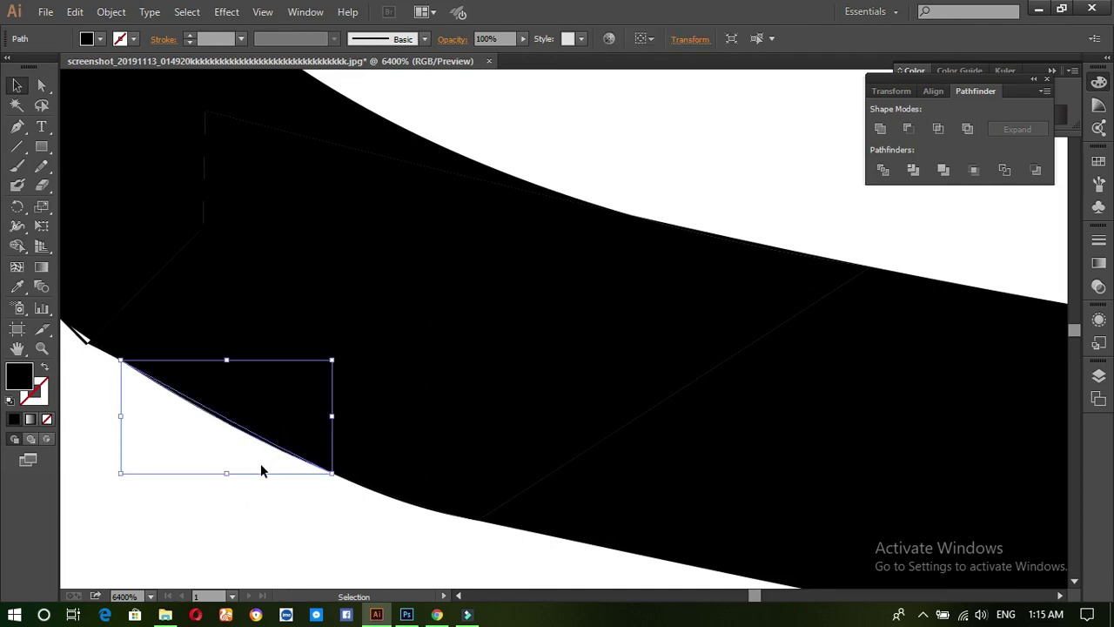
left_click(259, 471)
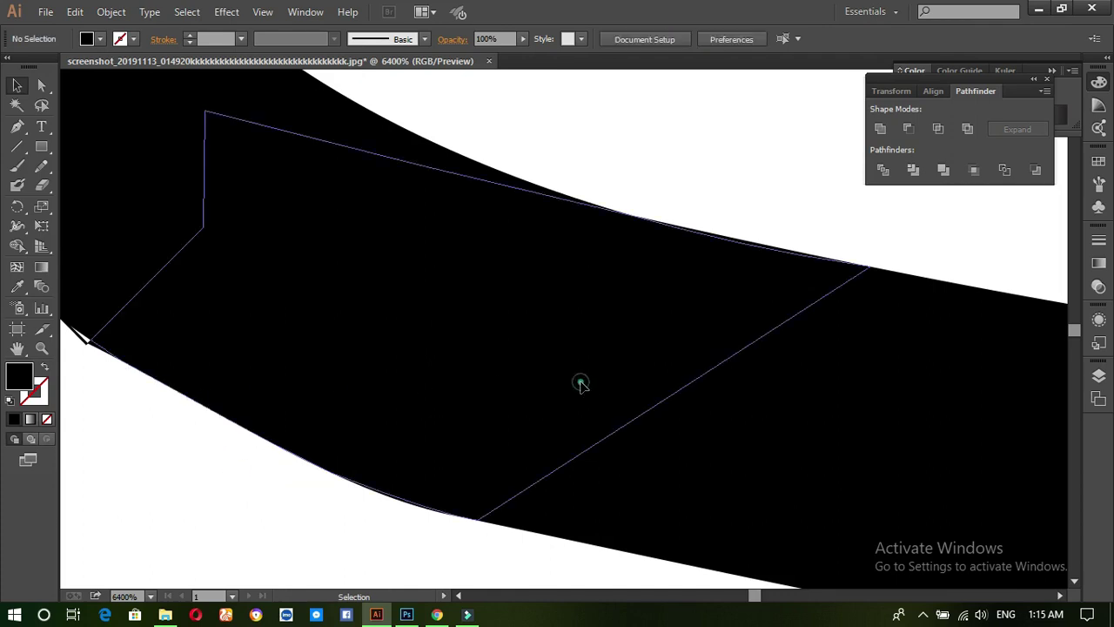
- Merge the large divided patch piece with the adjoining long rim band using Pathfinder Unite
left_click(582, 384)
left_click(926, 475)
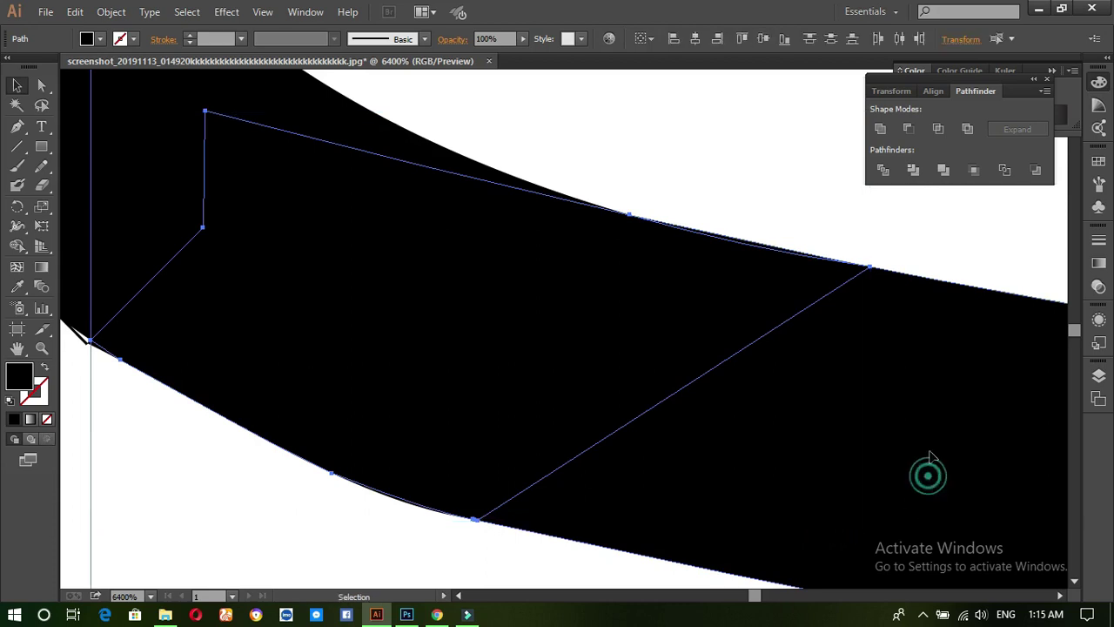
left_click(880, 129)
left_click(707, 163)
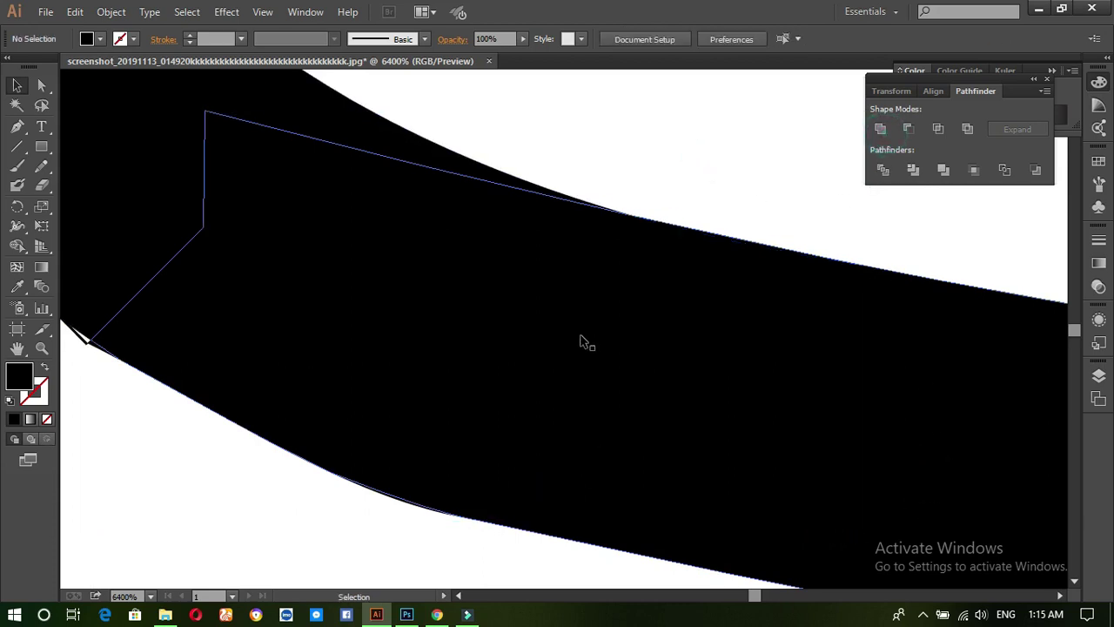
- Merge the curved patch piece with the long lower rim band using Pathfinder Unite, then deselect the result
key("space")
left_click_drag(356, 269, 591, 465)
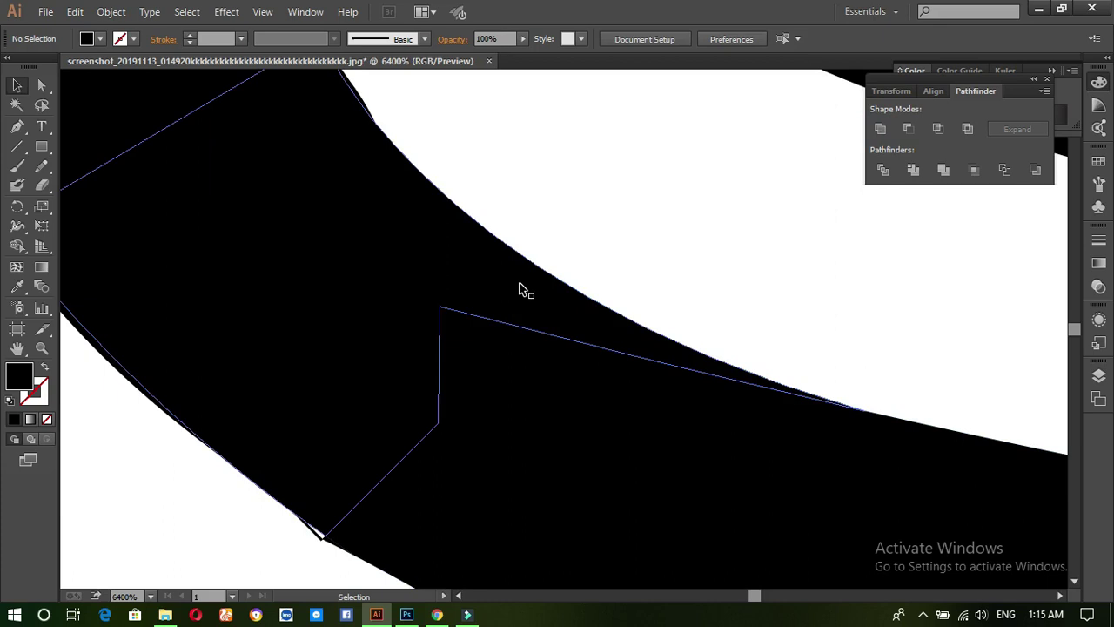
left_click_drag(519, 284, 582, 428)
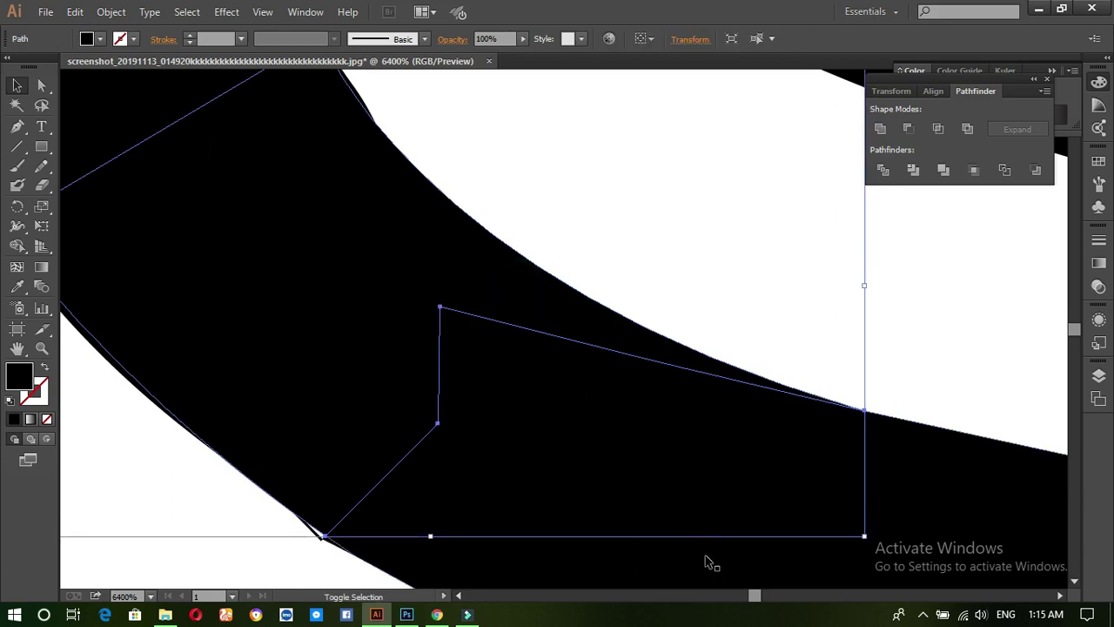
left_click(707, 561, "shift")
left_click(880, 128)
left_click(801, 265)
- Delete the two leftover slivers along the outer edge of the repaired rim
left_click(328, 546)
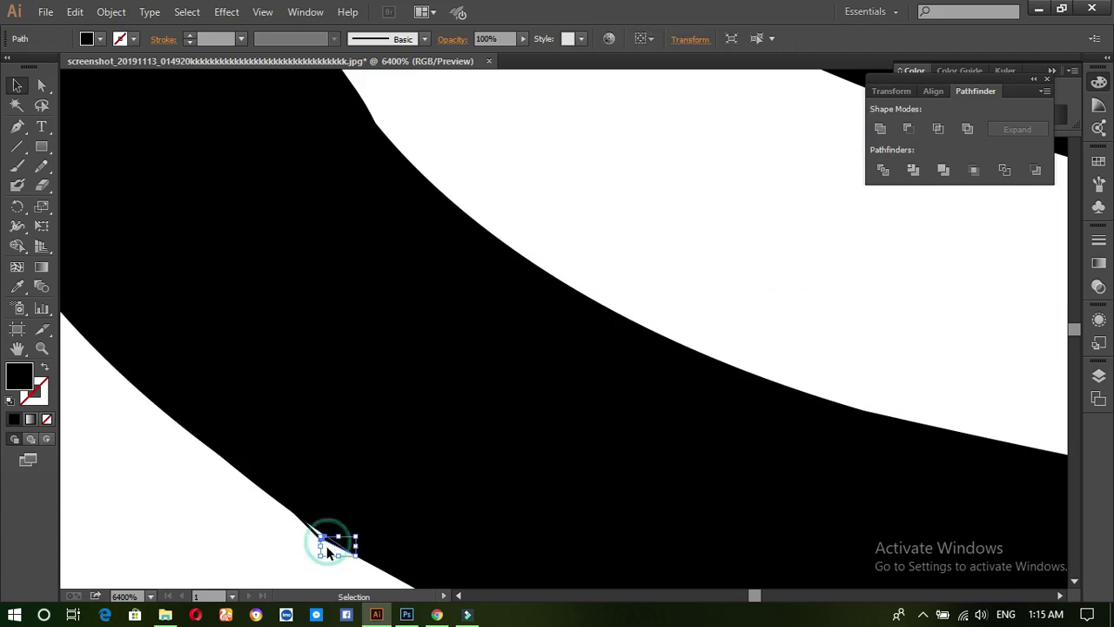
key("Delete")
left_click(319, 535)
key("Delete")
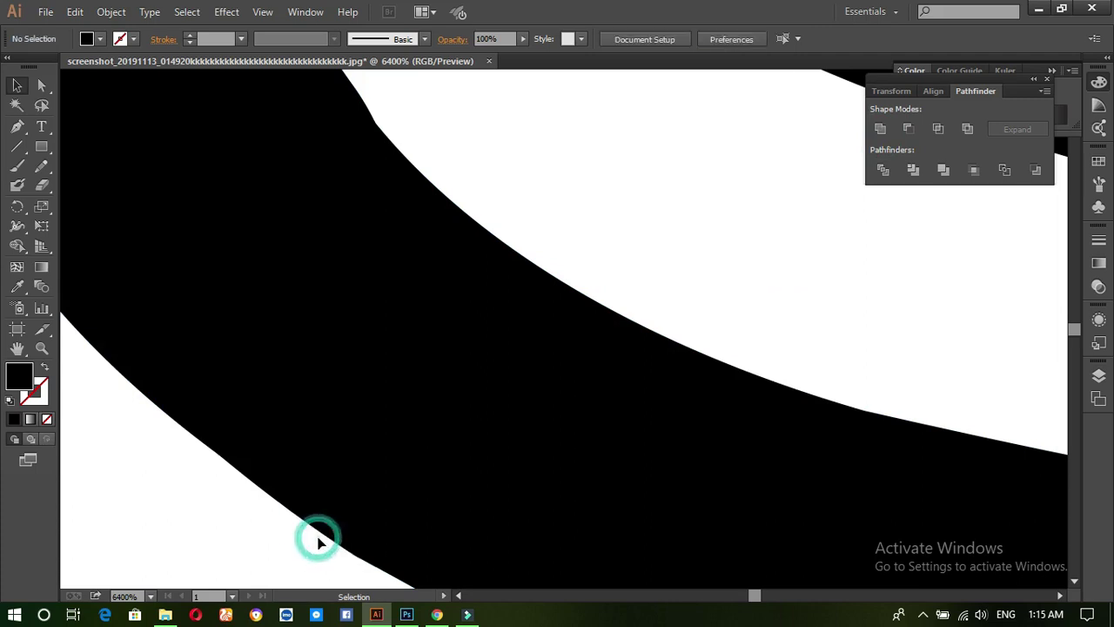
- Merge the repaired lower rim band with the rim's overlapping left curve using Pathfinder Unite
key("space")
left_click_drag(300, 345, 548, 508)
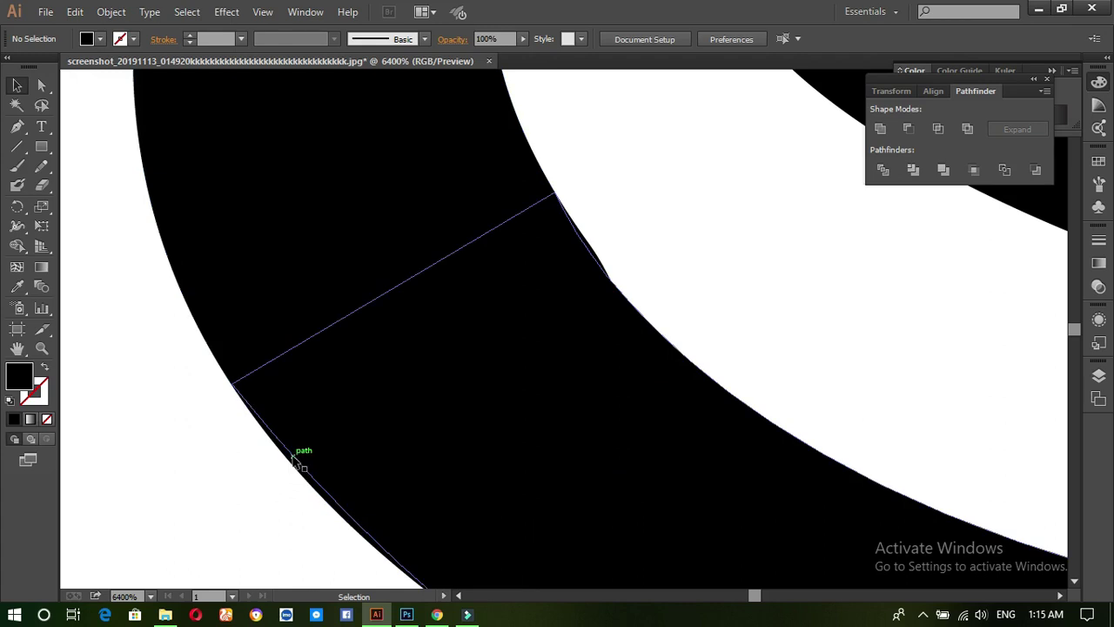
left_click(294, 461)
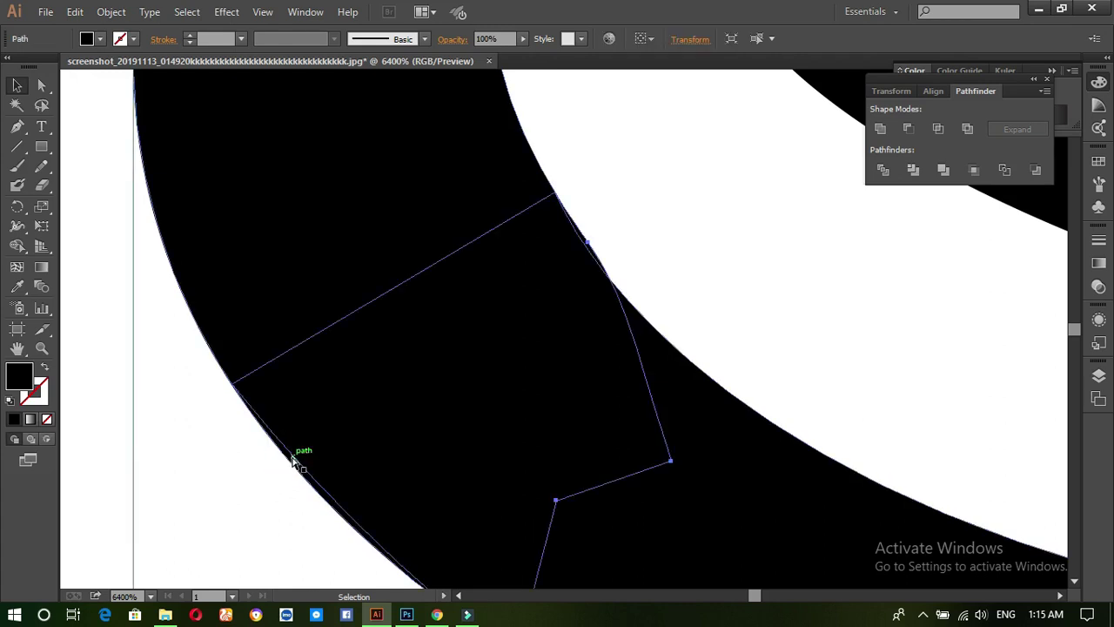
left_click(324, 446, "ctrl+alt")
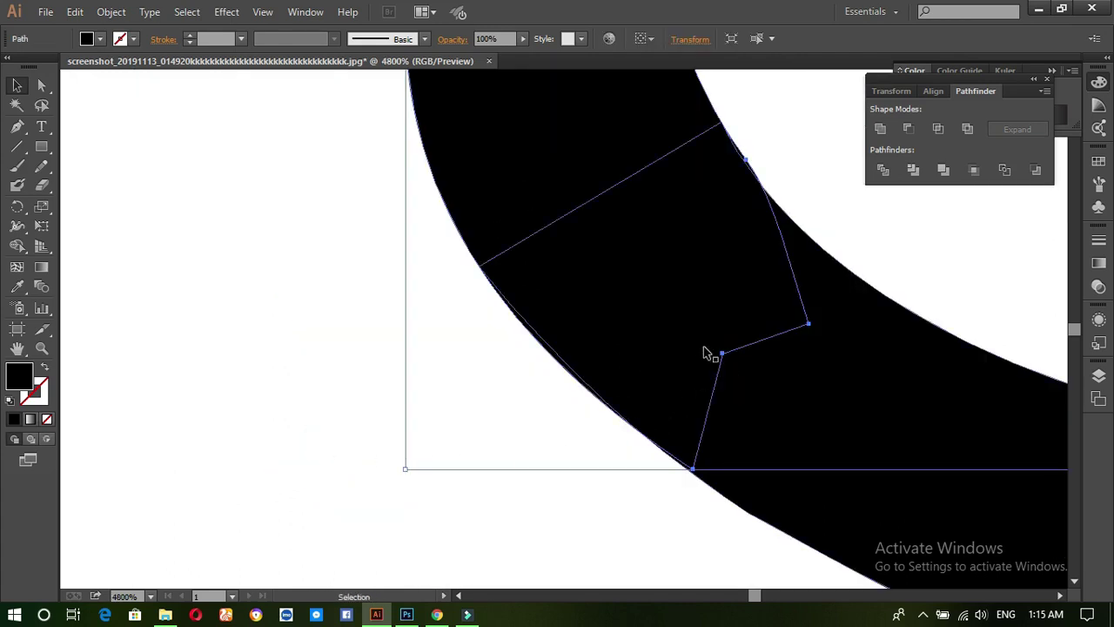
left_click(674, 524)
left_click(727, 428)
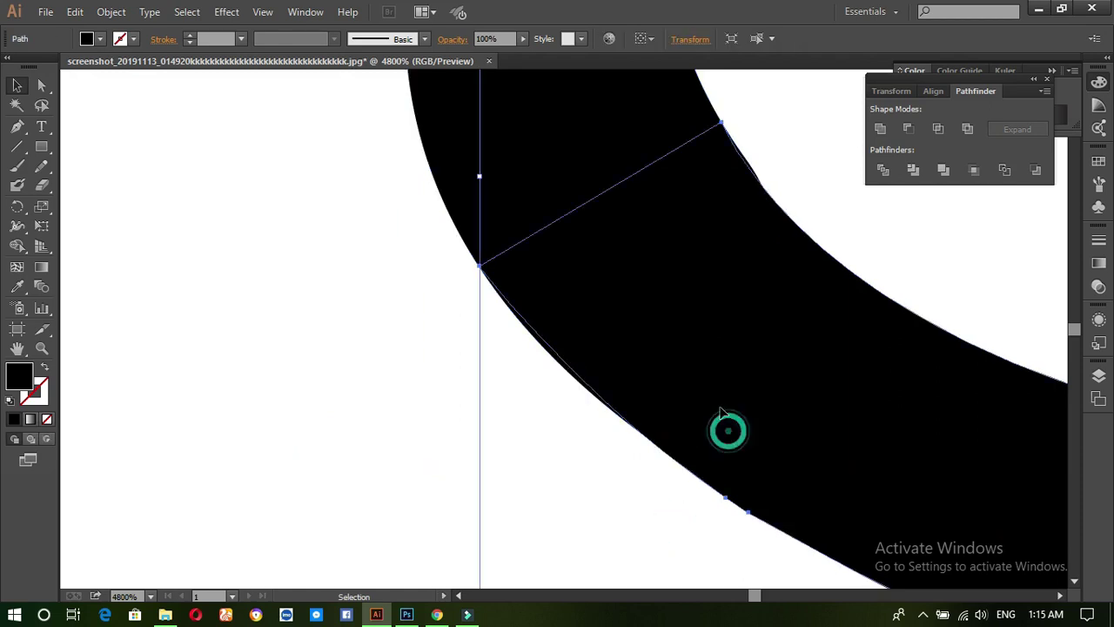
left_click(458, 135, "shift")
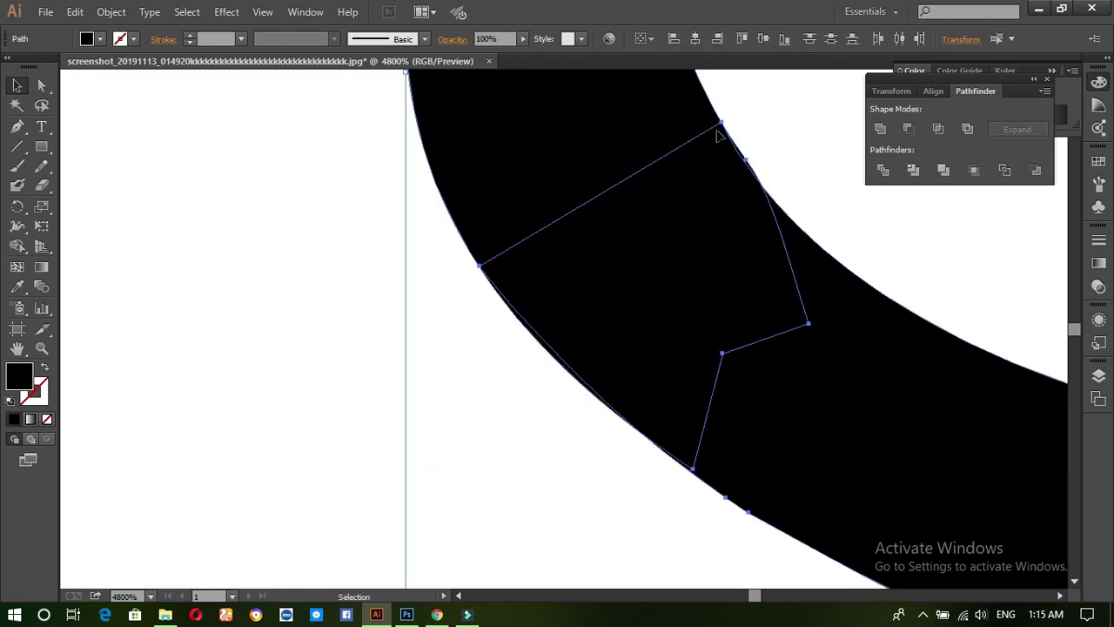
left_click(879, 128)
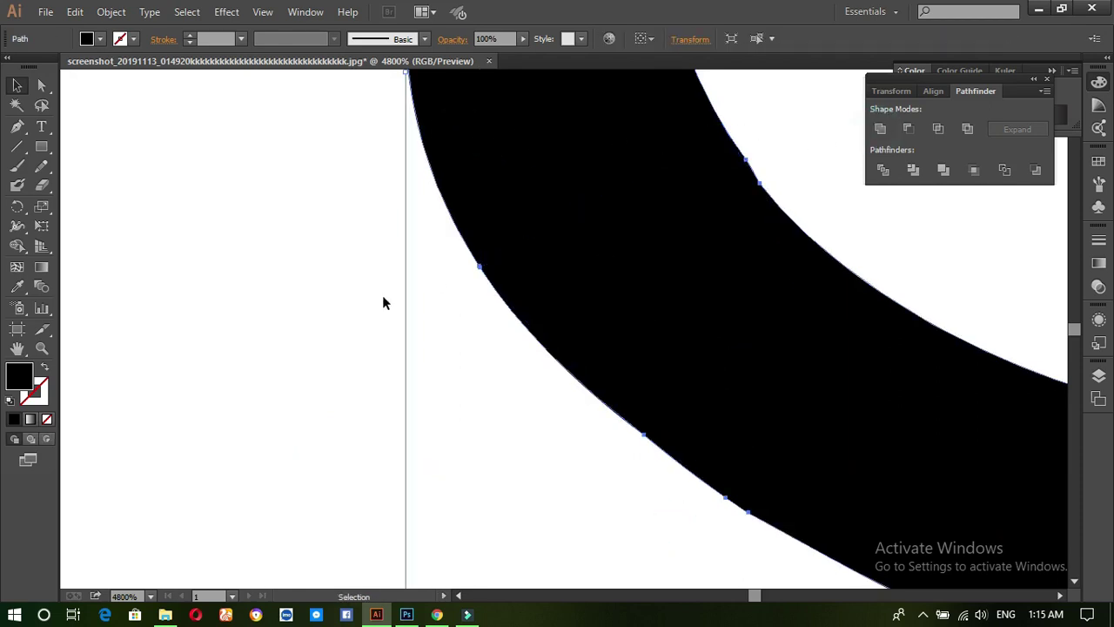
left_click(326, 345)
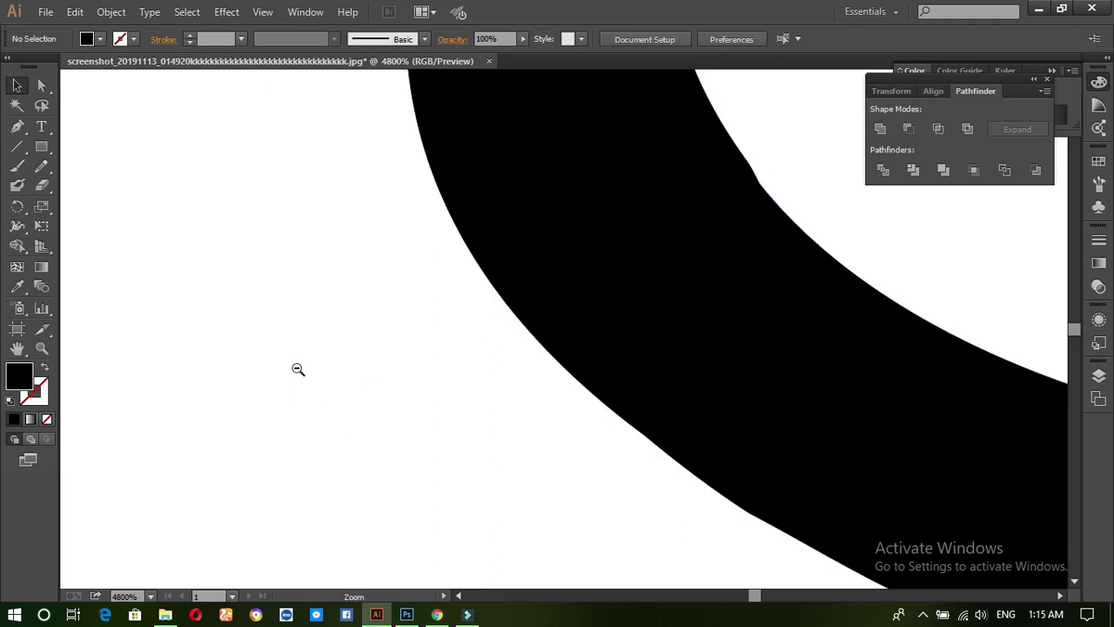
- Try to reshape the rounded end of the upper rim toward the tapered piece by moving its curve handle, then undo it
left_click(297, 369, "ctrl+alt")
left_click(297, 369, "ctrl+alt")
left_click(297, 369, "ctrl+alt")
left_click_drag(614, 329, 2, 514)
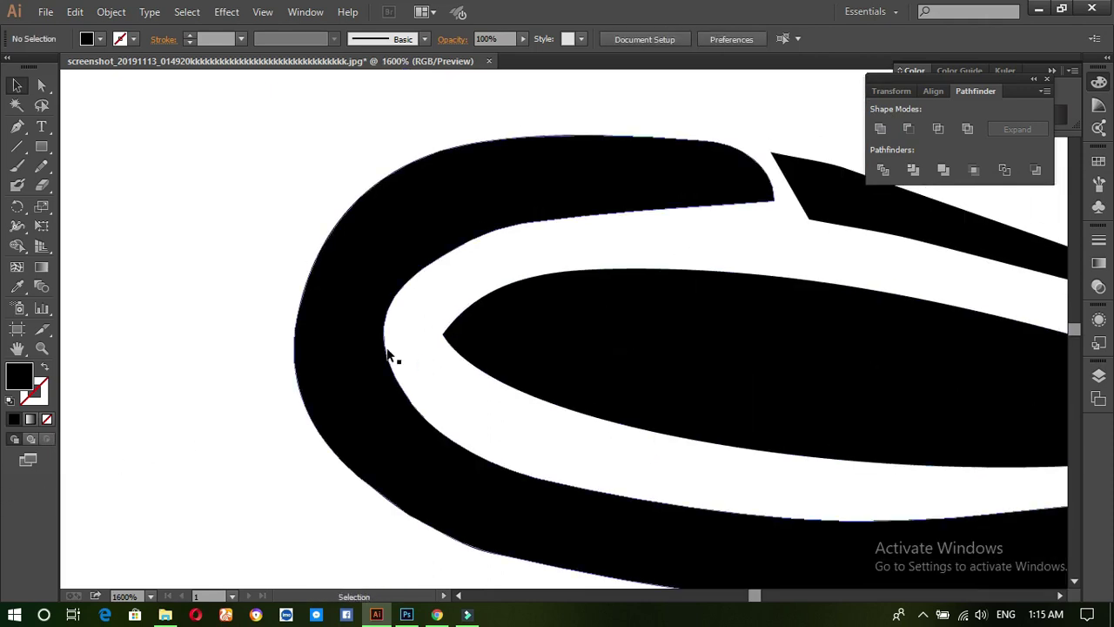
left_click_drag(535, 305, 95, 526)
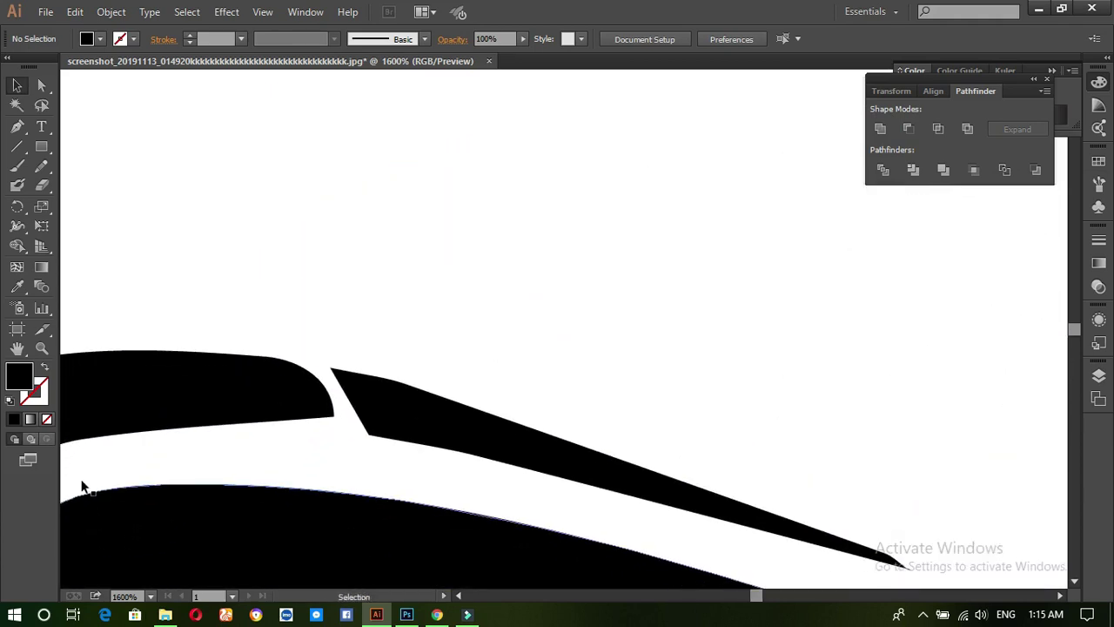
left_click(42, 86)
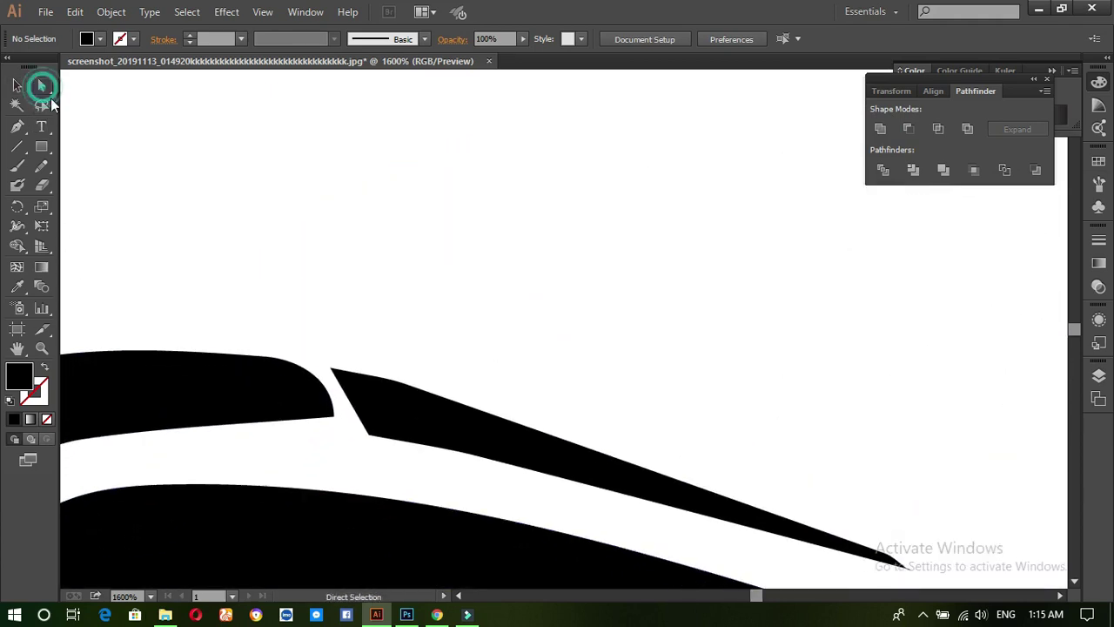
left_click(280, 357)
left_click_drag(336, 367, 385, 427)
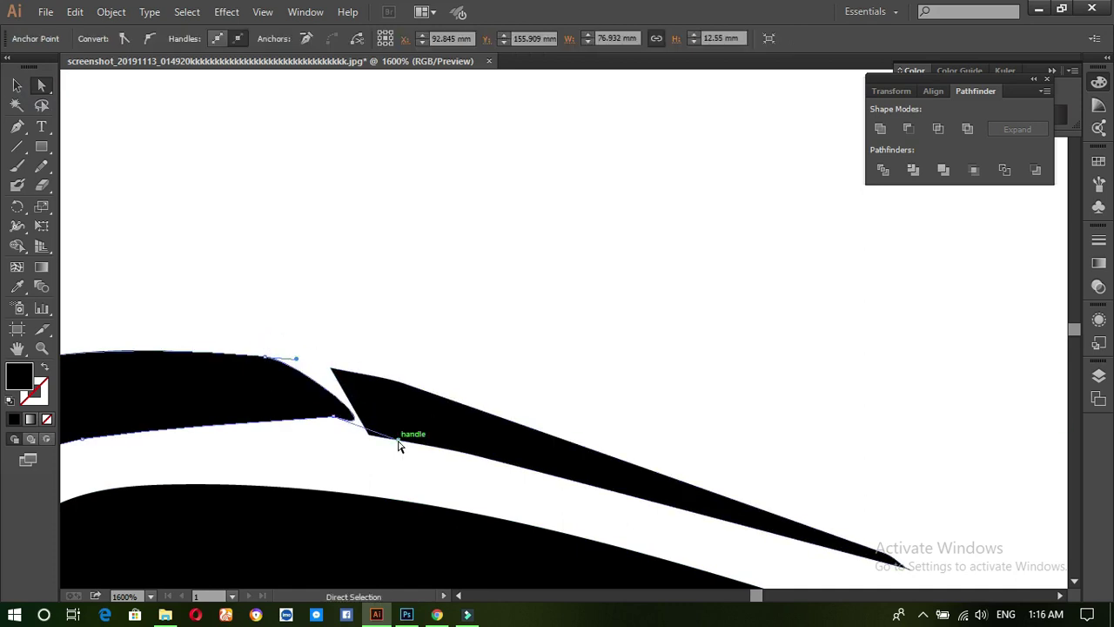
key("ctrl+z")
left_click(17, 126)
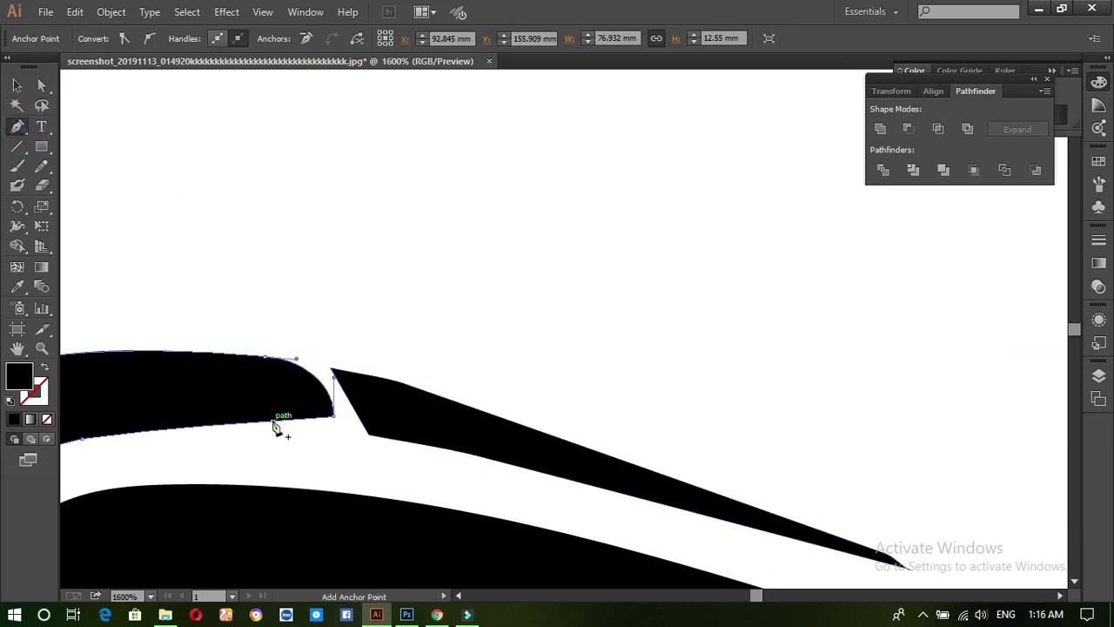
- Move the anchors of the upper rim's rounded end onto the tapered piece and adjust their handles to bridge the gap smoothly
left_click(42, 84)
left_click_drag(334, 415, 370, 438)
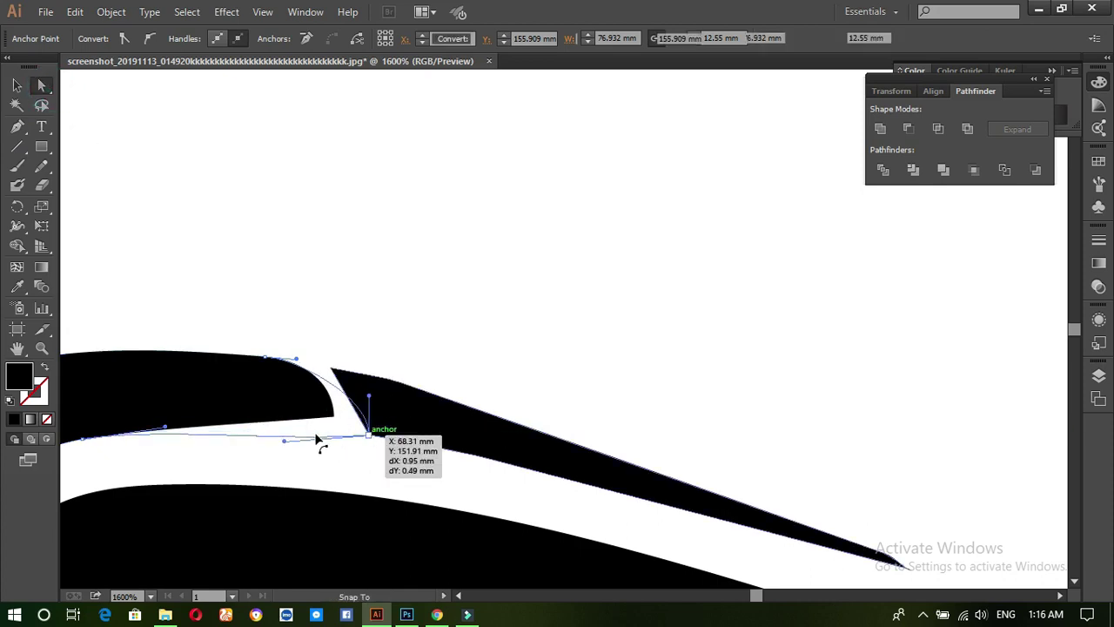
left_click_drag(287, 444, 290, 426)
left_click_drag(266, 359, 438, 395)
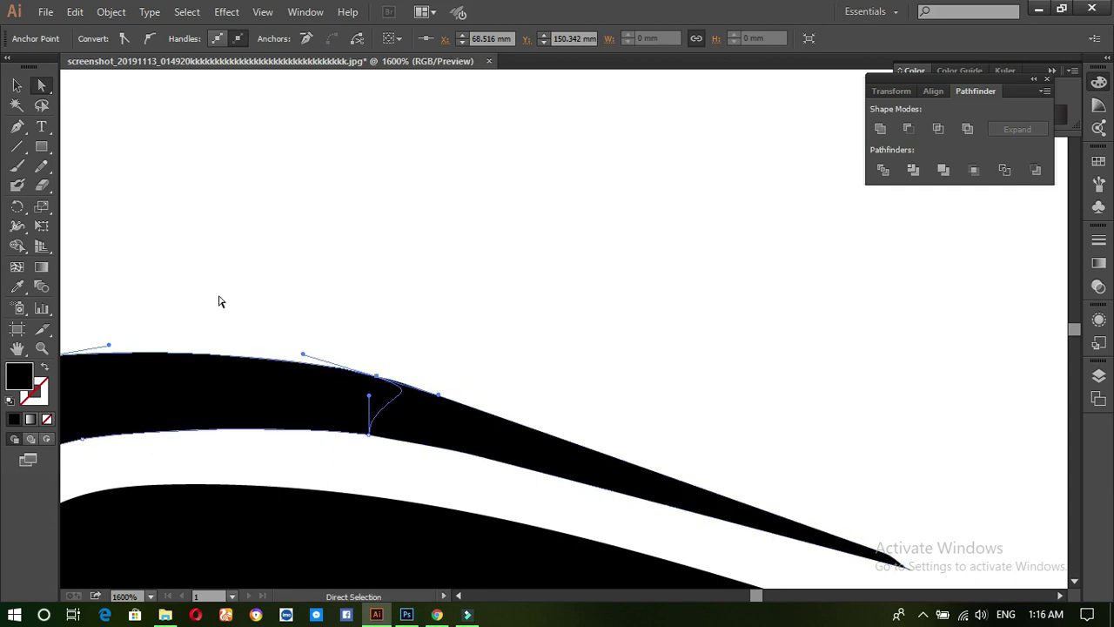
left_click(17, 85)
left_click(254, 177)
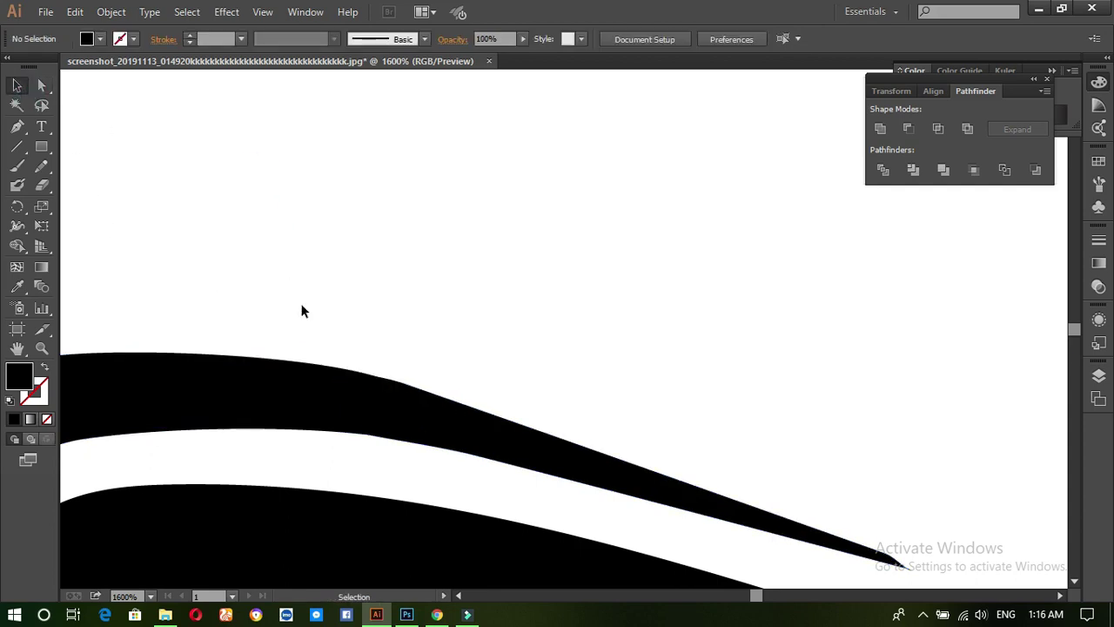
- Merge the extended upper rim with the tapered piece using Pathfinder Unite
left_click(433, 421)
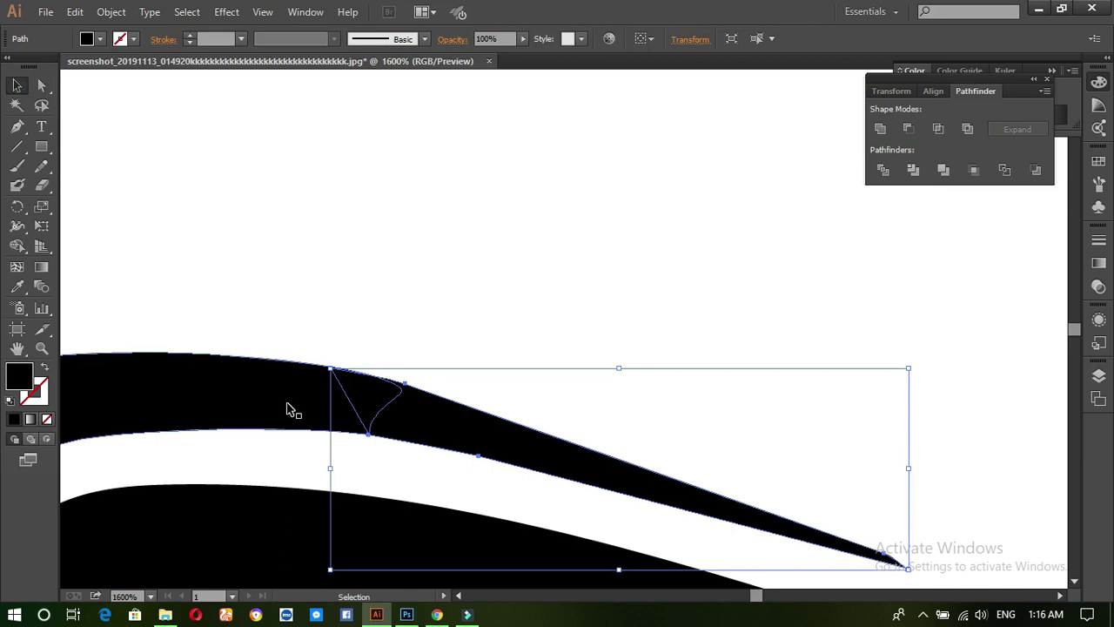
left_click(287, 402, "shift")
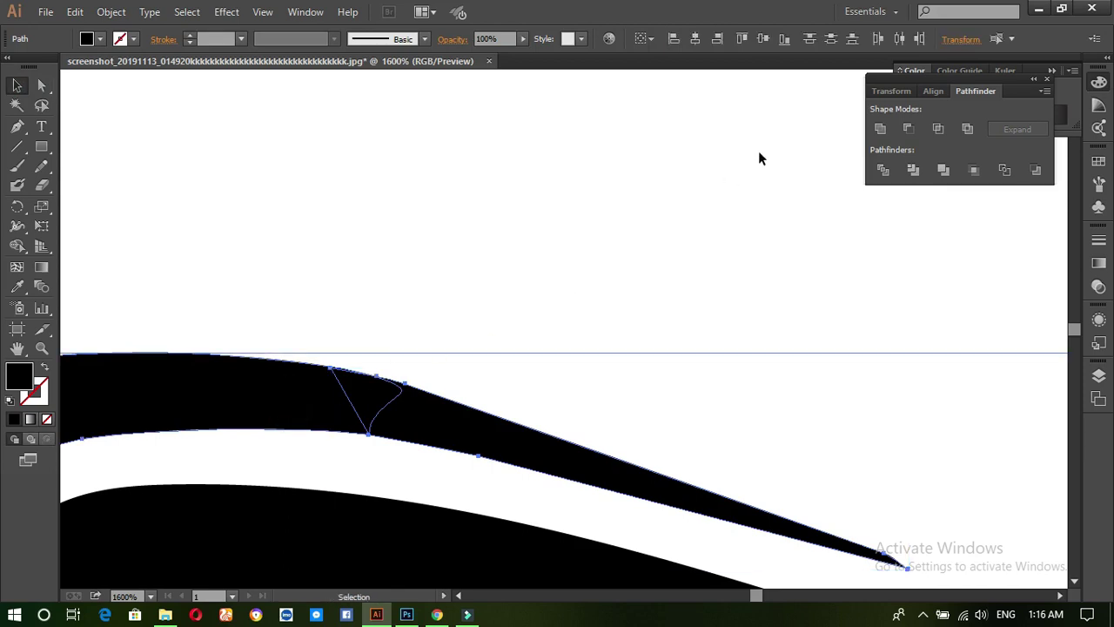
left_click(881, 129)
left_click(456, 200)
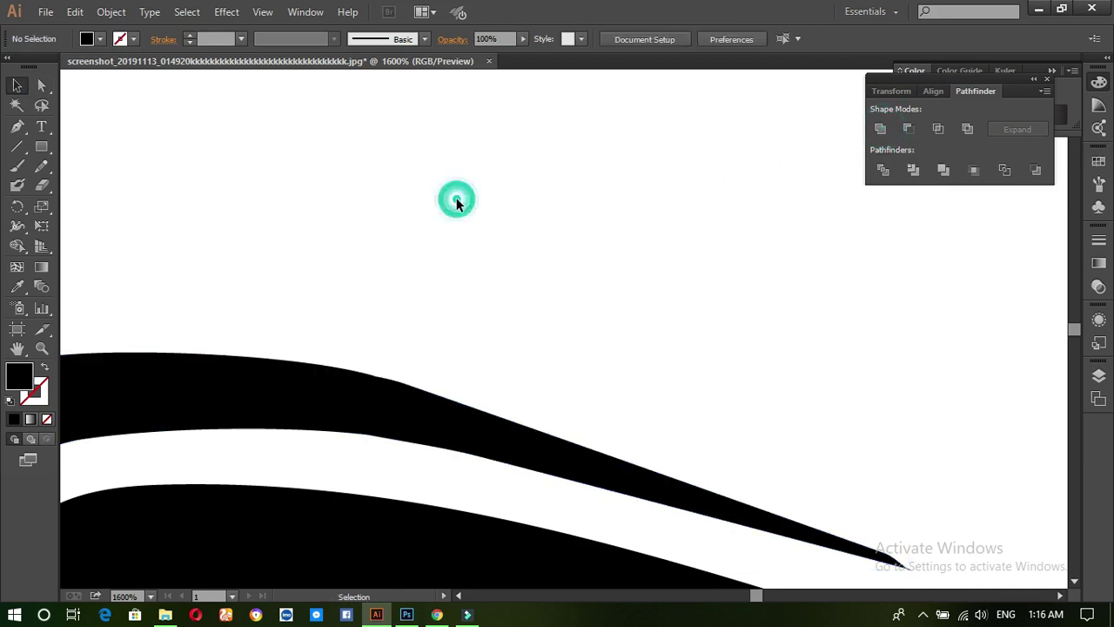
- Remove the extra anchor point beside the upper rim's tapered tip with the Pen tool to sharpen the point
left_click(376, 410)
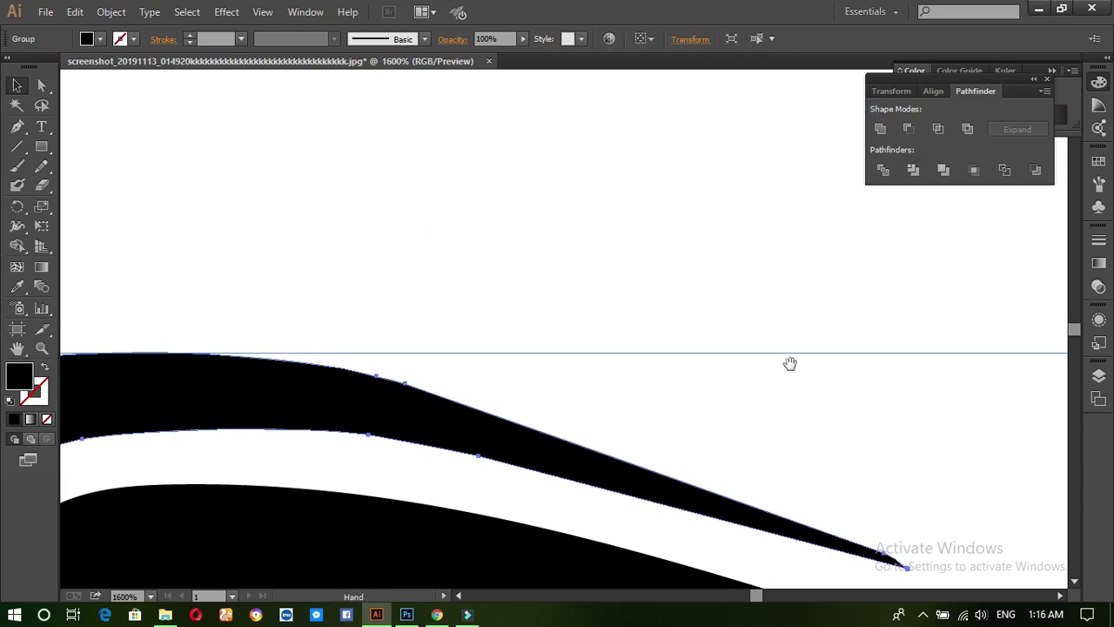
left_click_drag(789, 363, 373, 322)
left_click(17, 126)
left_click(463, 512)
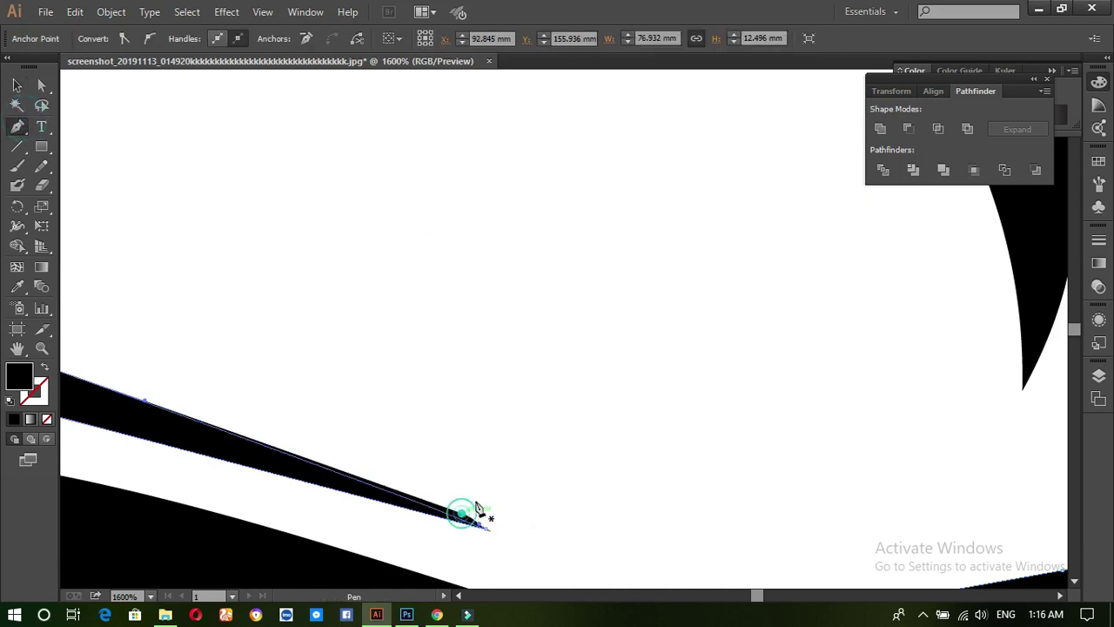
left_click(18, 85)
left_click(443, 252)
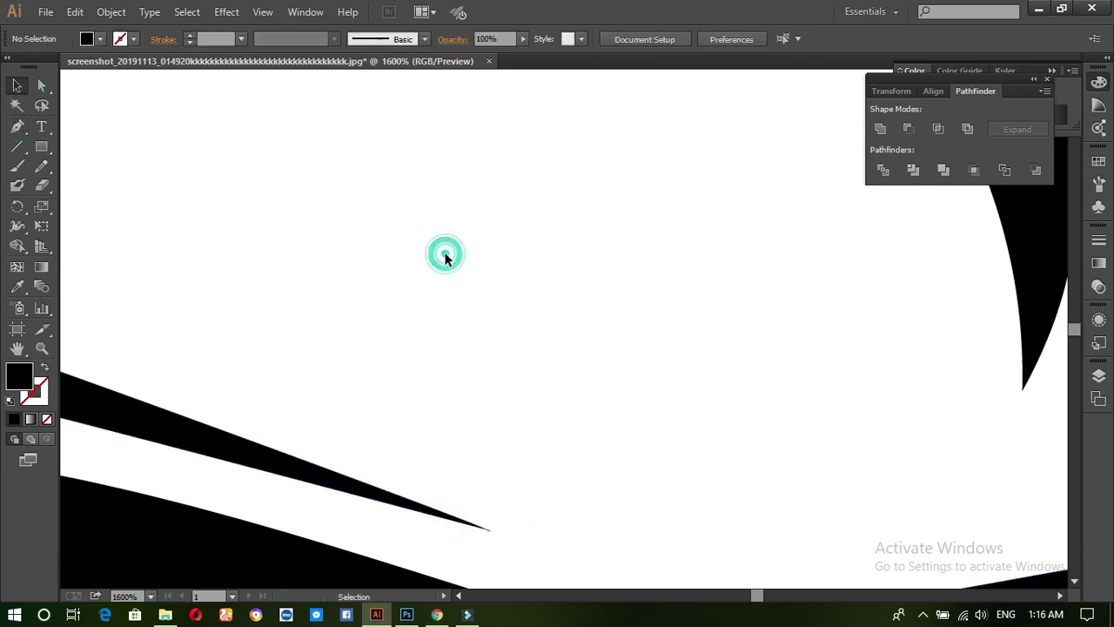
- Examine the repaired tub rim within the whole logo, and follow it up close from its rounded left end to its hooked right end
left_click_drag(555, 506, 529, 199)
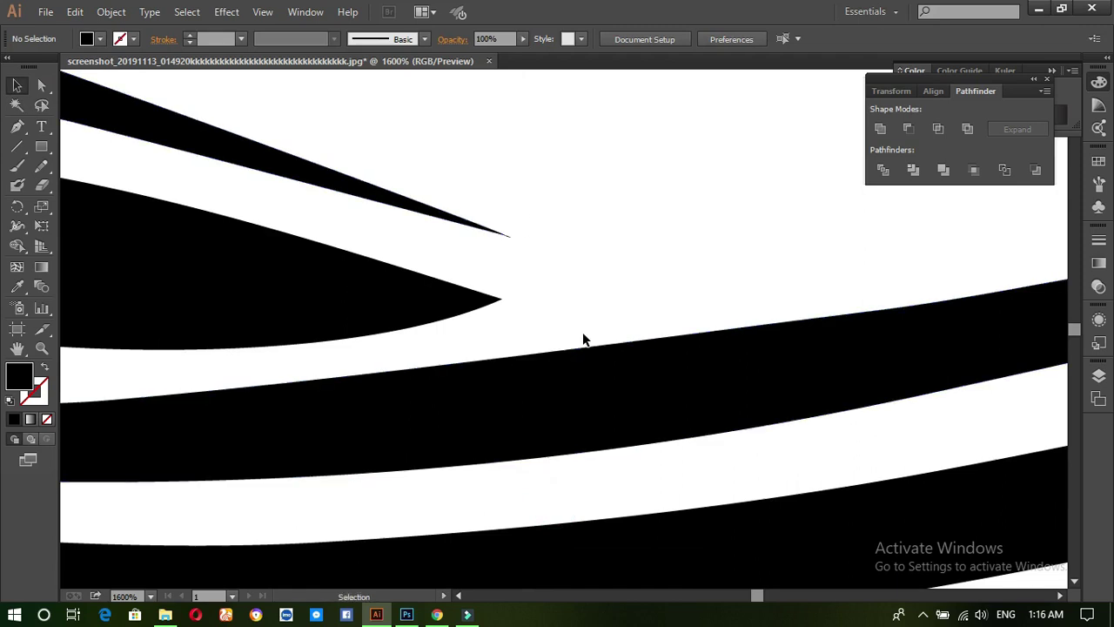
left_click(568, 333, "ctrl+alt")
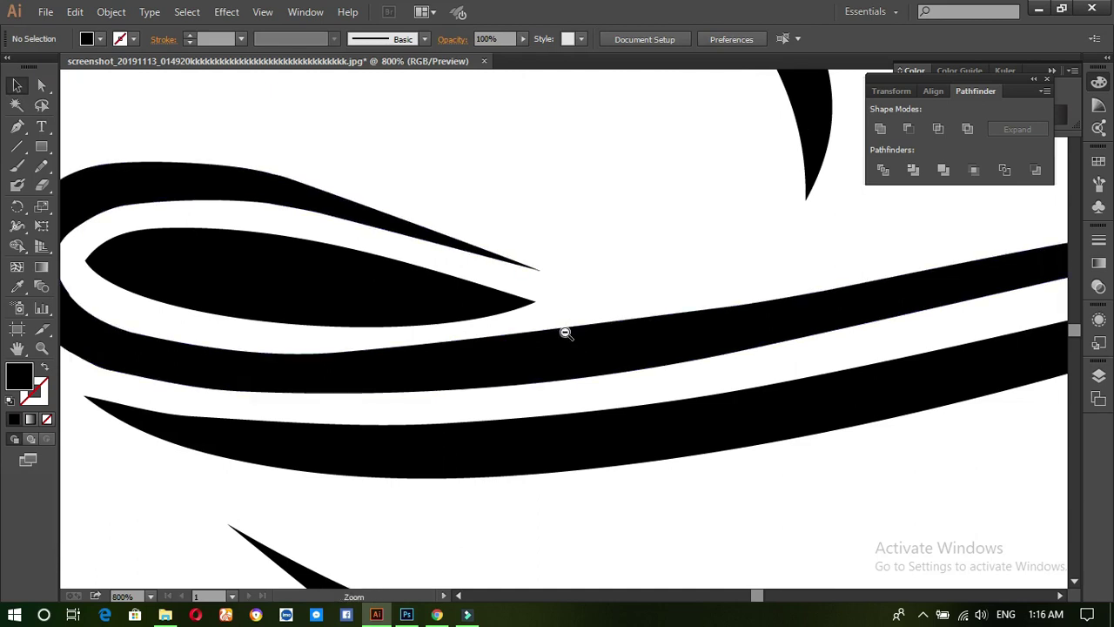
left_click(565, 332, "ctrl+alt")
left_click_drag(638, 166, 423, 203)
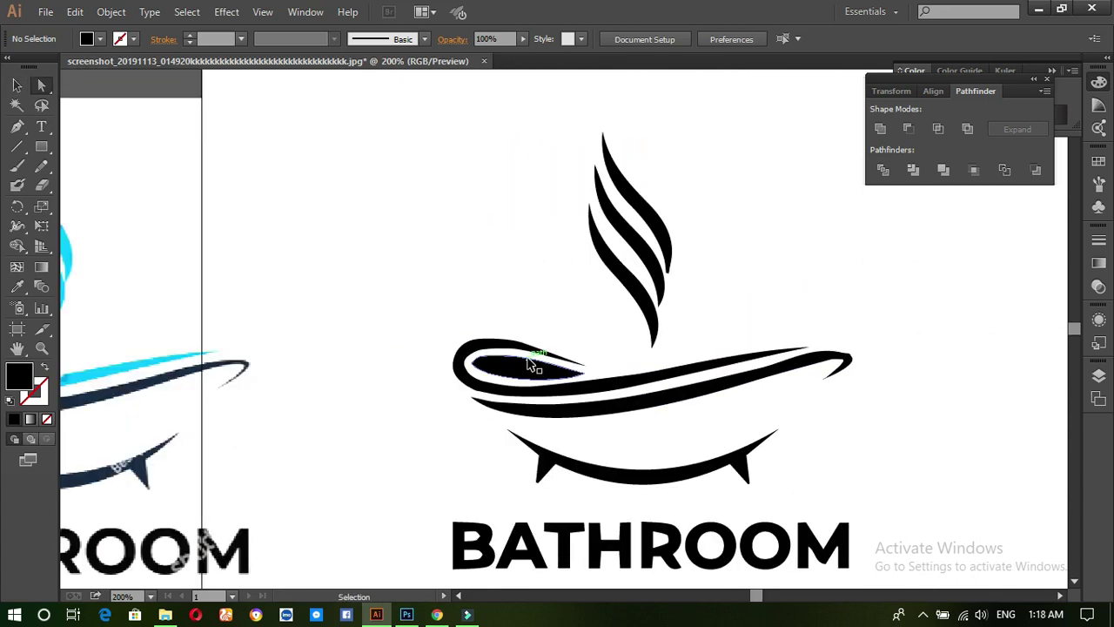
left_click(523, 357, "ctrl")
left_click(525, 357, "ctrl")
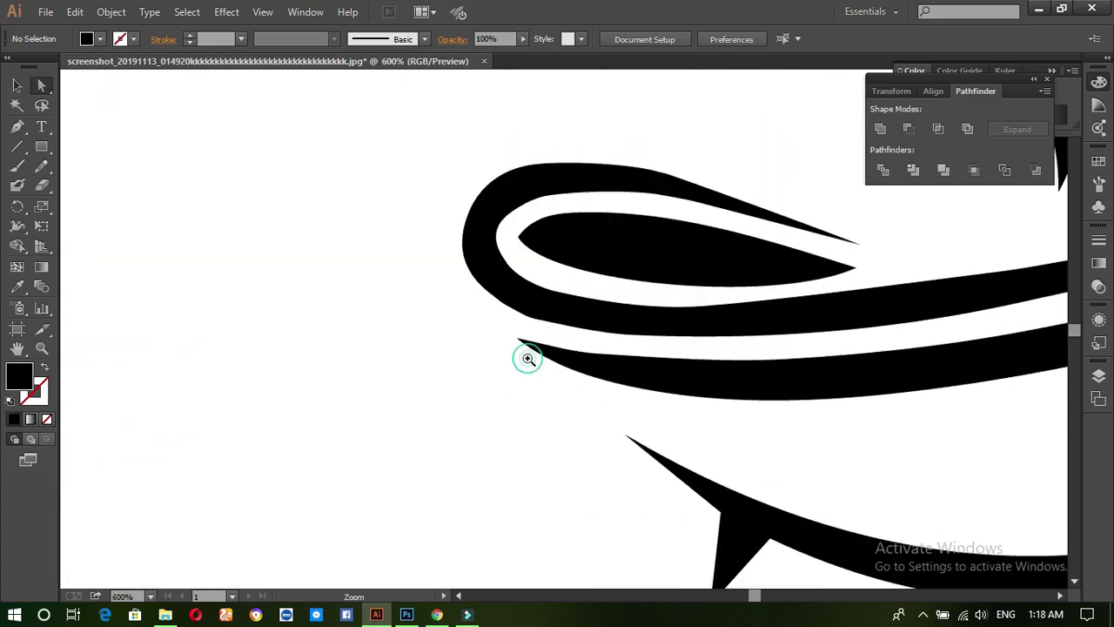
left_click_drag(821, 269, 48, 372)
left_click_drag(630, 319, 331, 358)
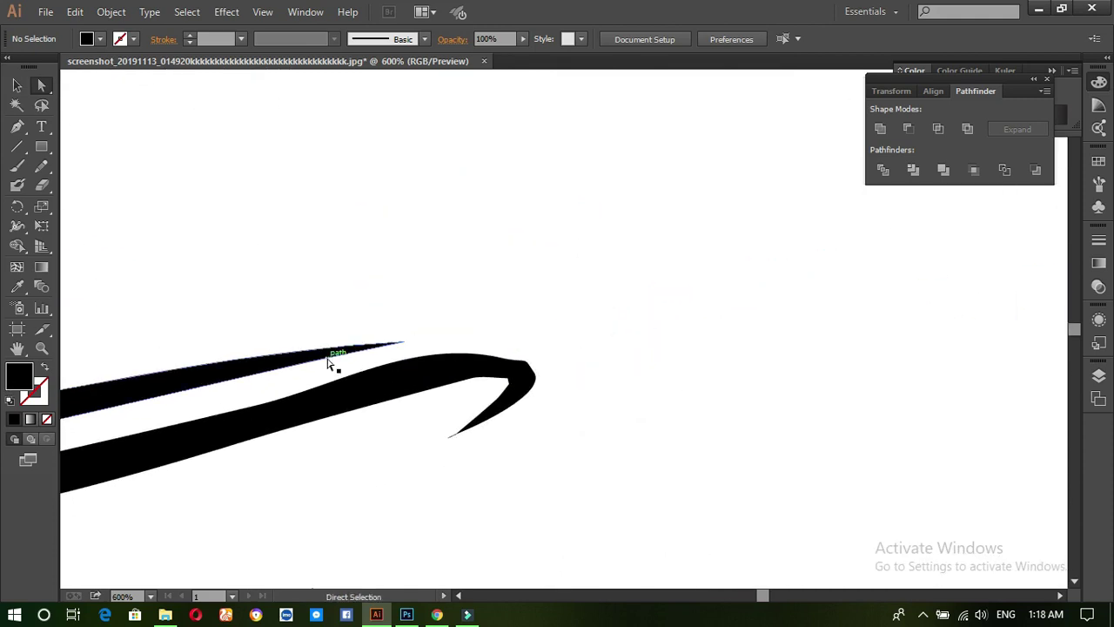
- Draw a closed, tapered hook shape over the lower rim's hooked right end with the Pen tool, switching its fill off while tracing
left_click(15, 129)
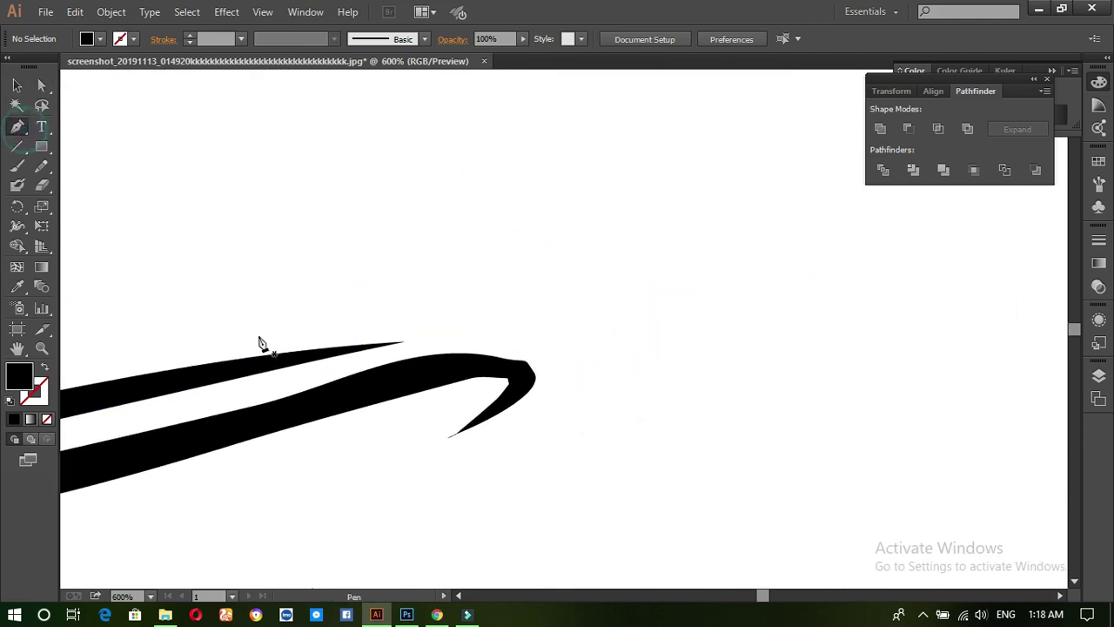
left_click(249, 406)
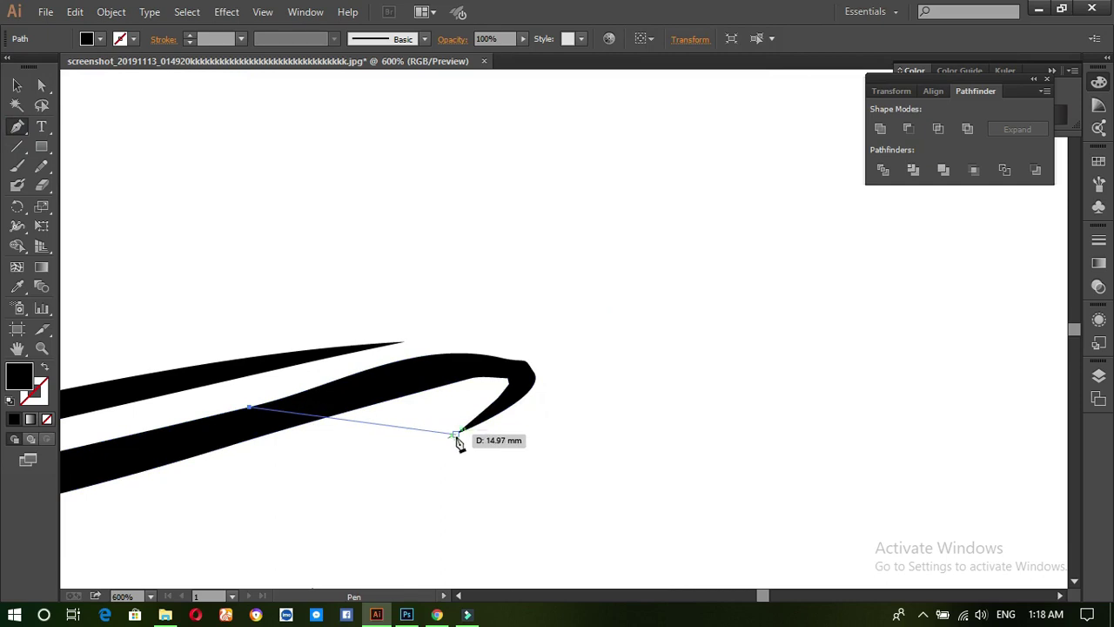
left_click_drag(454, 443, 197, 467)
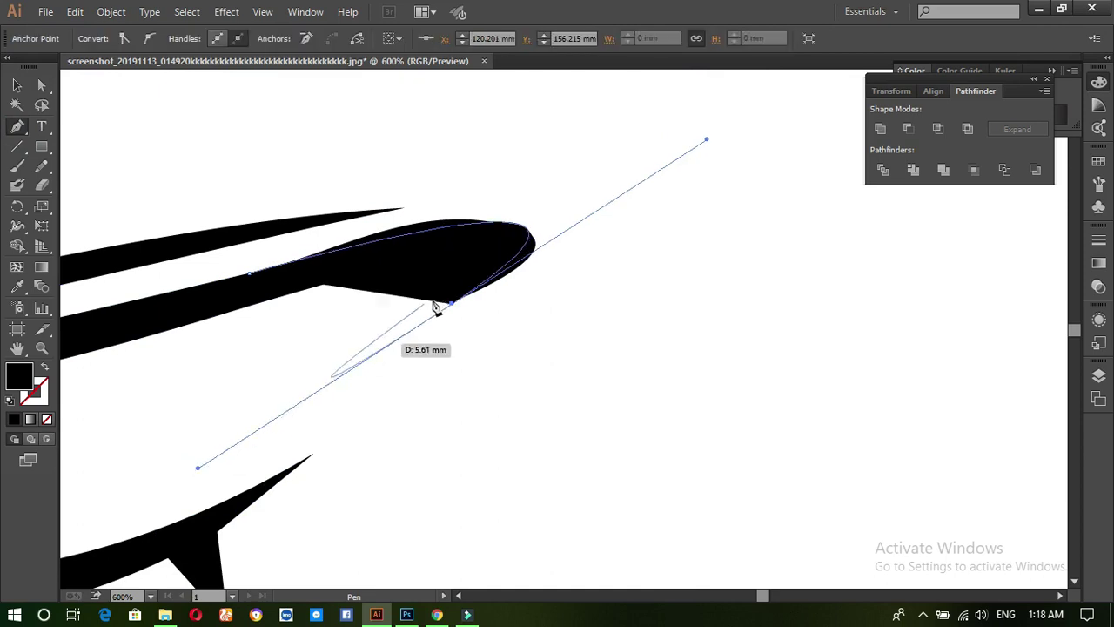
left_click(452, 305)
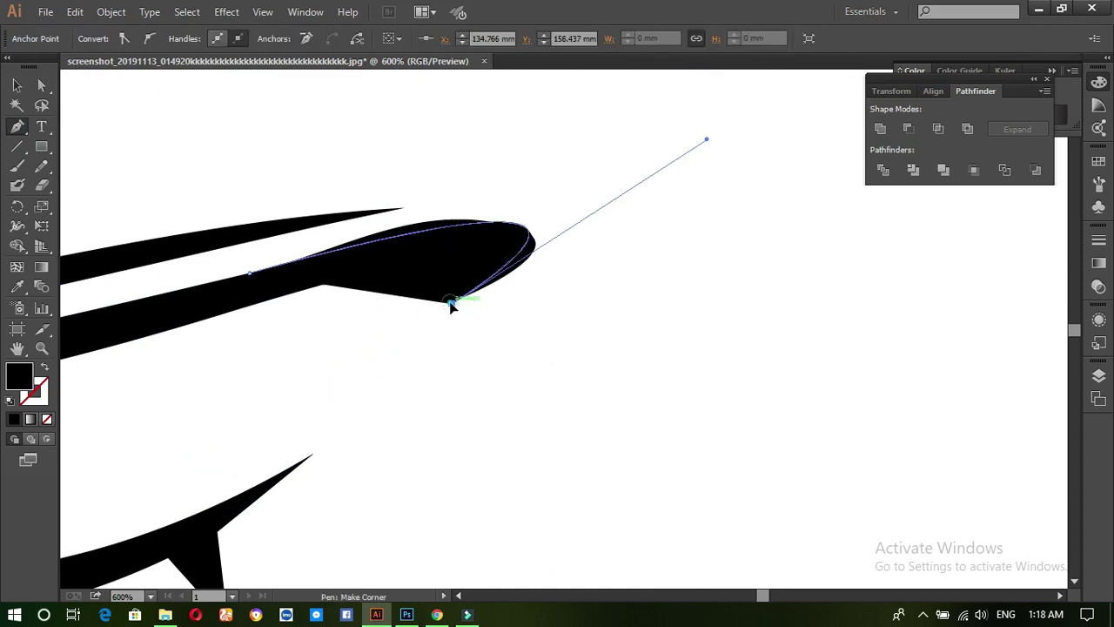
left_click(47, 419)
left_click_drag(306, 288, 246, 402)
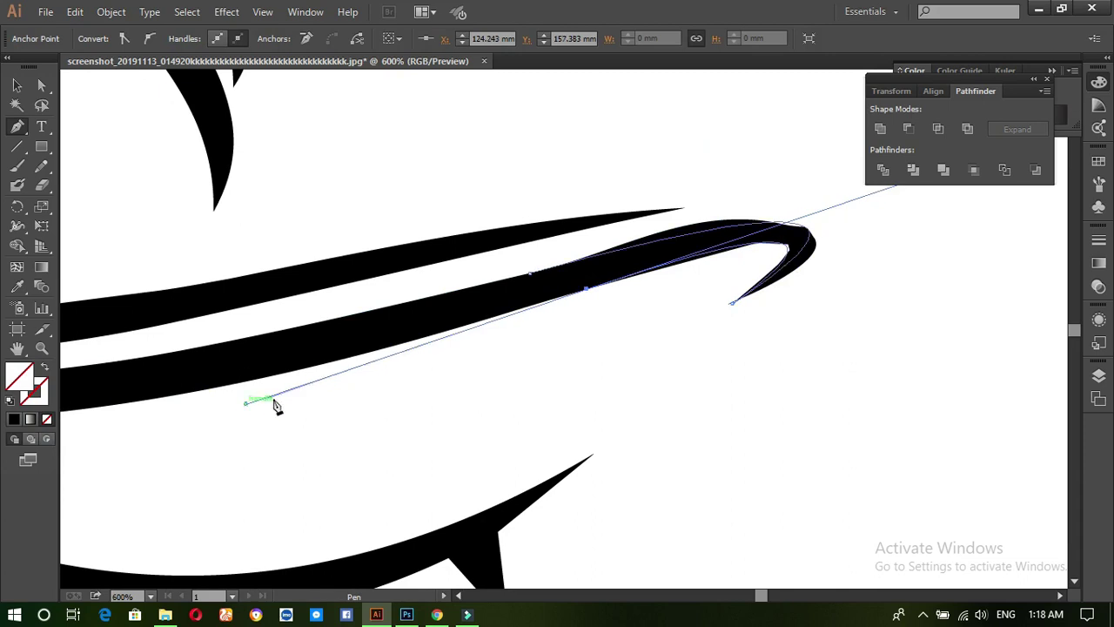
left_click(585, 289)
left_click(528, 275)
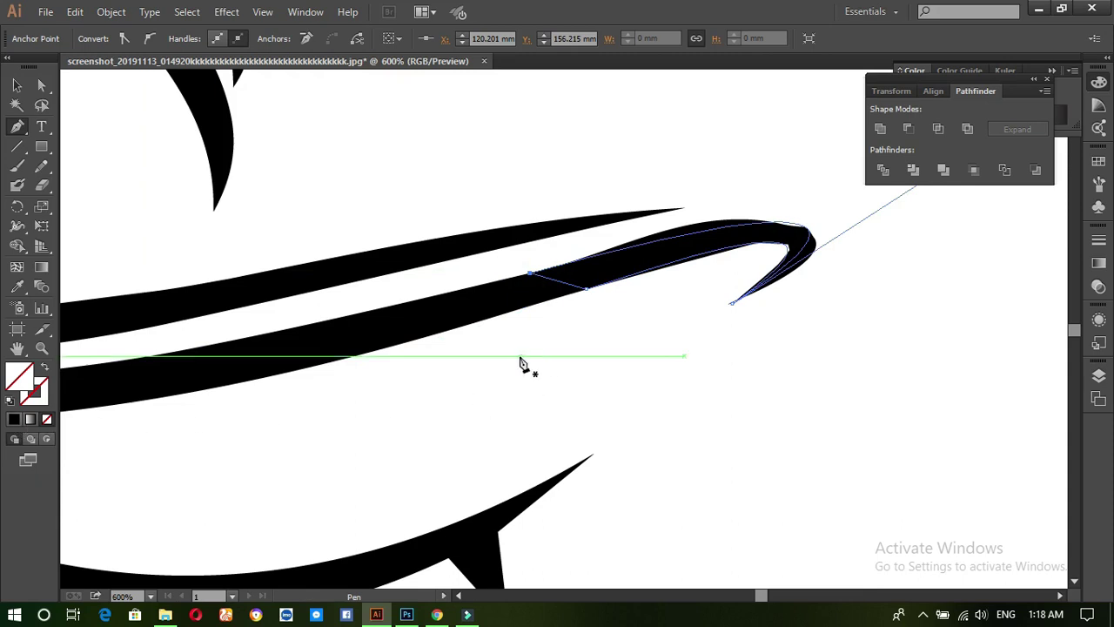
- Fill the new hook shape with black and move it into the empty space below the rim
left_click(18, 421)
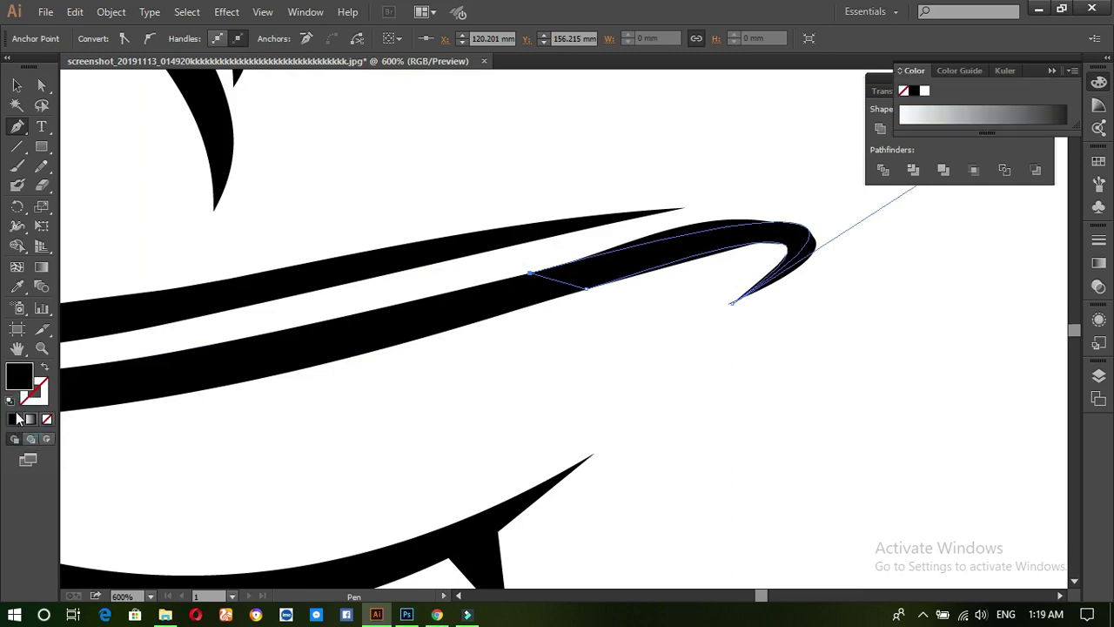
left_click(18, 86)
left_click_drag(703, 240, 700, 364)
left_click(908, 336)
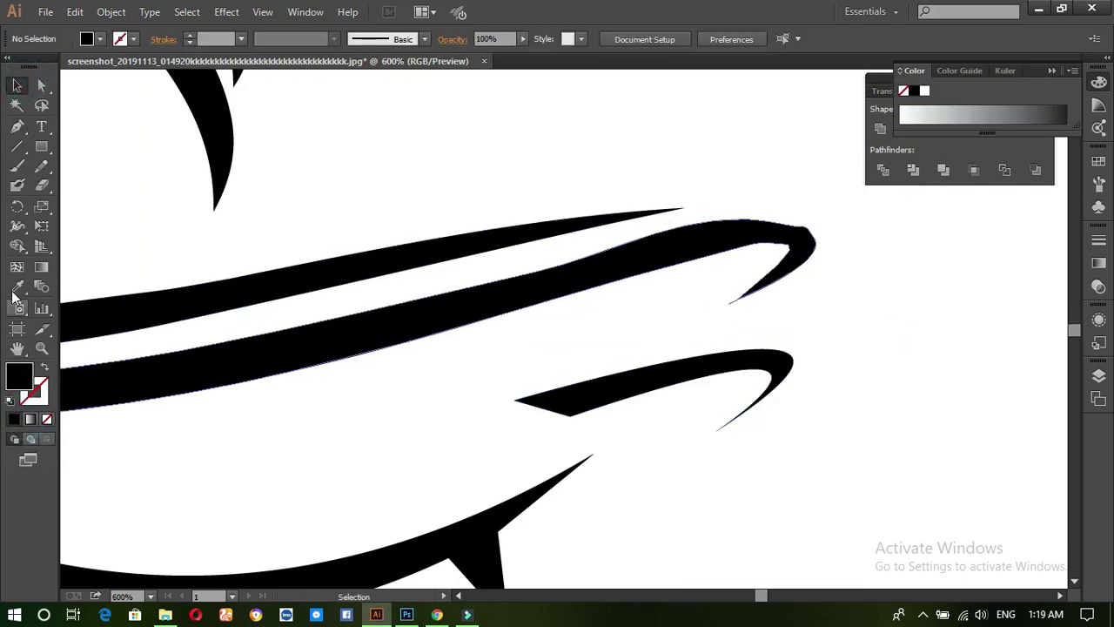
- Draw a diagonal cutting line across the lower rim just before its old hooked end with the Pen tool
left_click(18, 126)
left_click(576, 250)
left_click(641, 310)
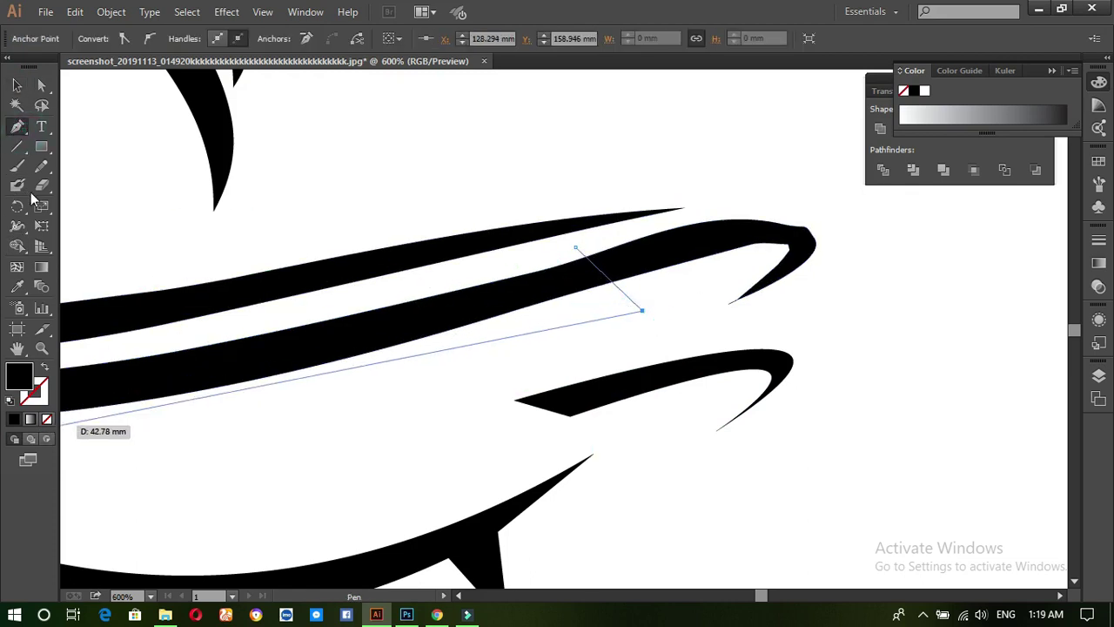
left_click(17, 85)
left_click(689, 105)
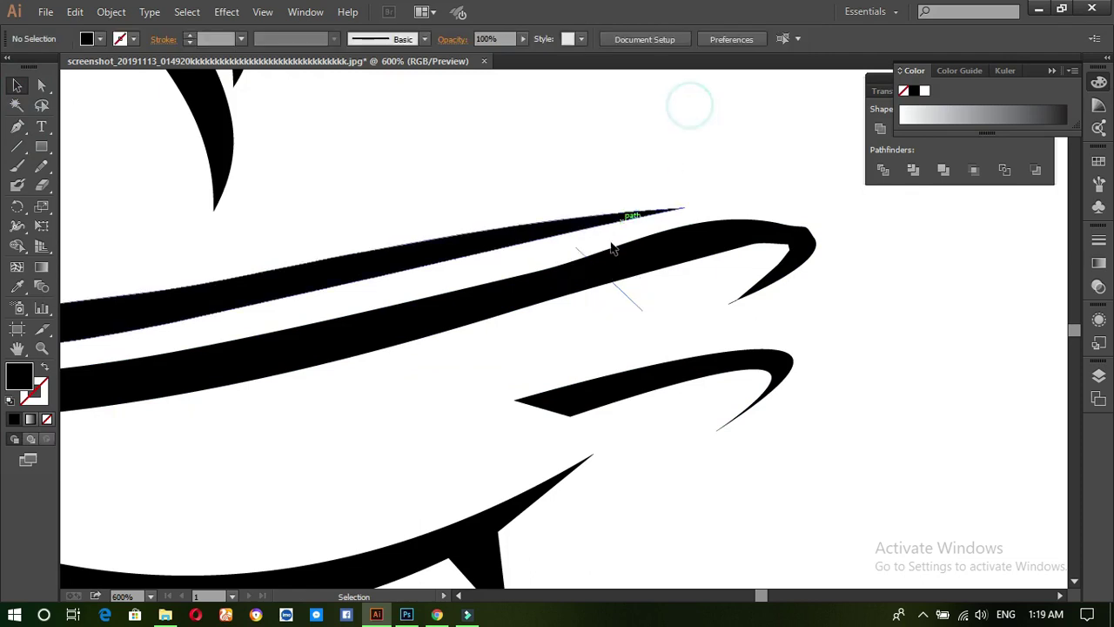
- Split the lower rim along the diagonal line with Pathfinder Divide and ungroup the resulting pieces
left_click_drag(653, 289, 621, 322)
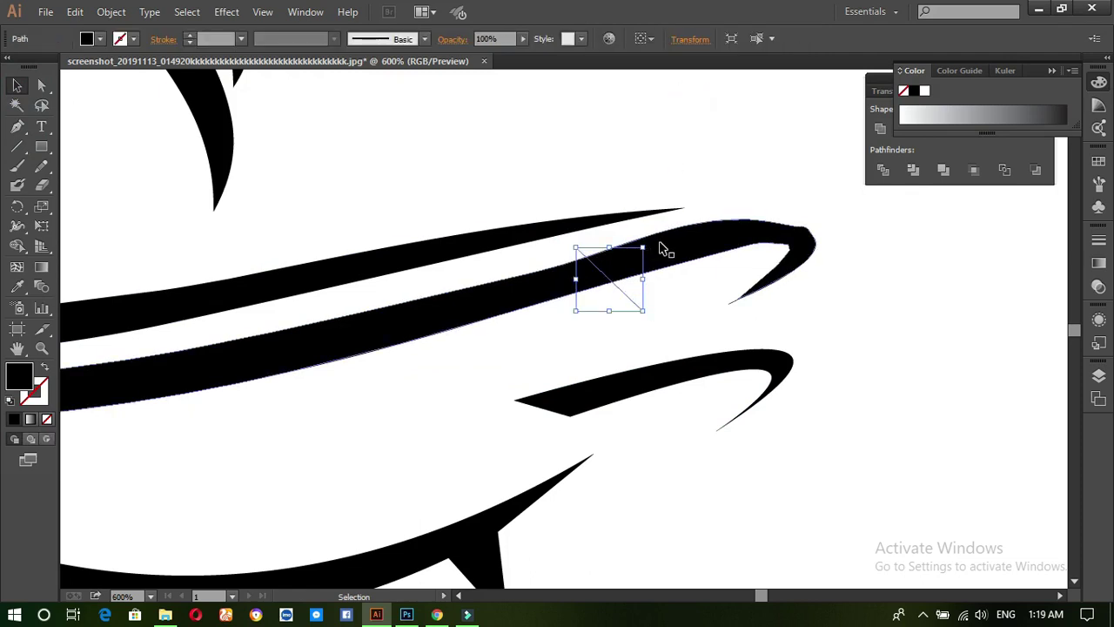
left_click(661, 249, "shift")
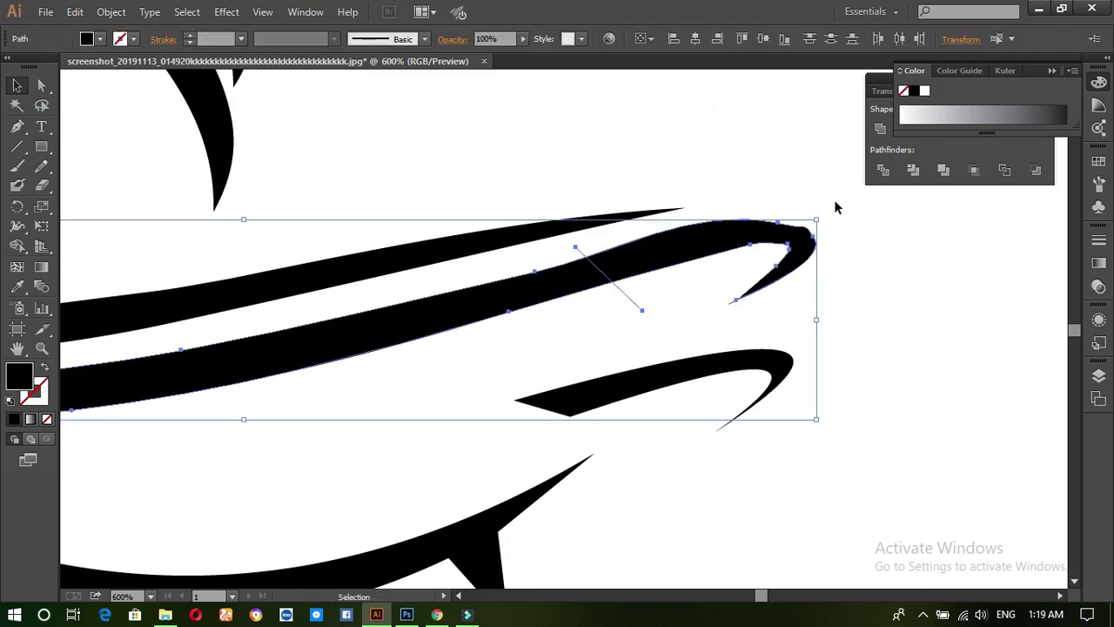
left_click(883, 170)
right_click(652, 251)
left_click(696, 342)
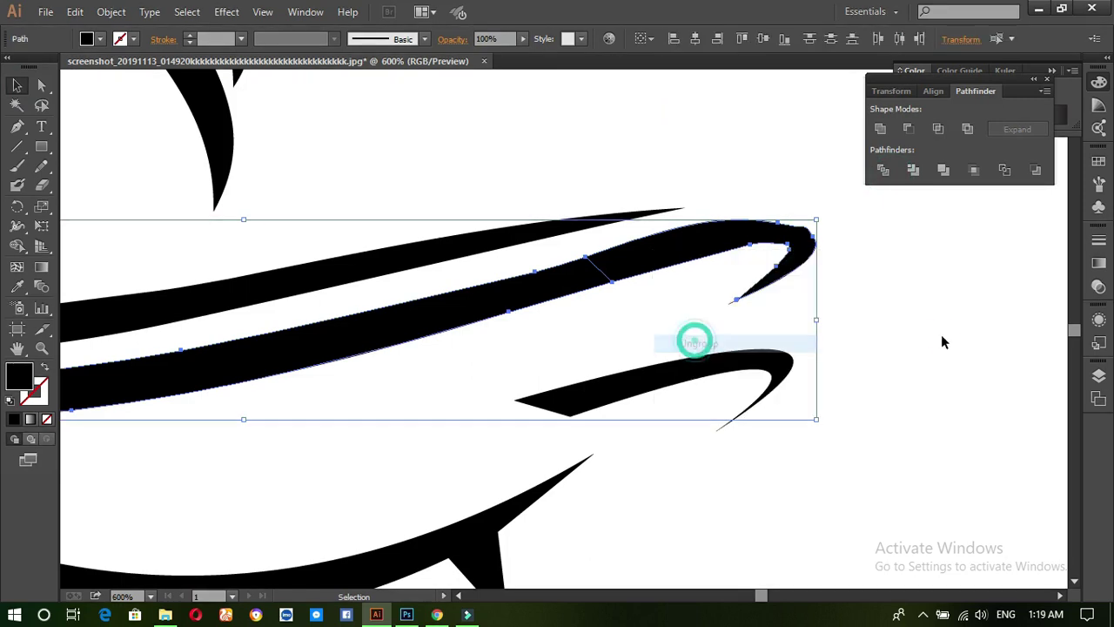
left_click(942, 342)
- Delete the old hooked end and move the new hook shape up onto the rim's cut end
left_click(754, 229)
key("Delete")
mouse_move(714, 372)
left_mouse_down()
mouse_move(726, 240)
mouse_move(757, 218)
mouse_move(762, 236)
mouse_move(705, 250)
mouse_move(719, 254)
left_mouse_up()
left_click(784, 299)
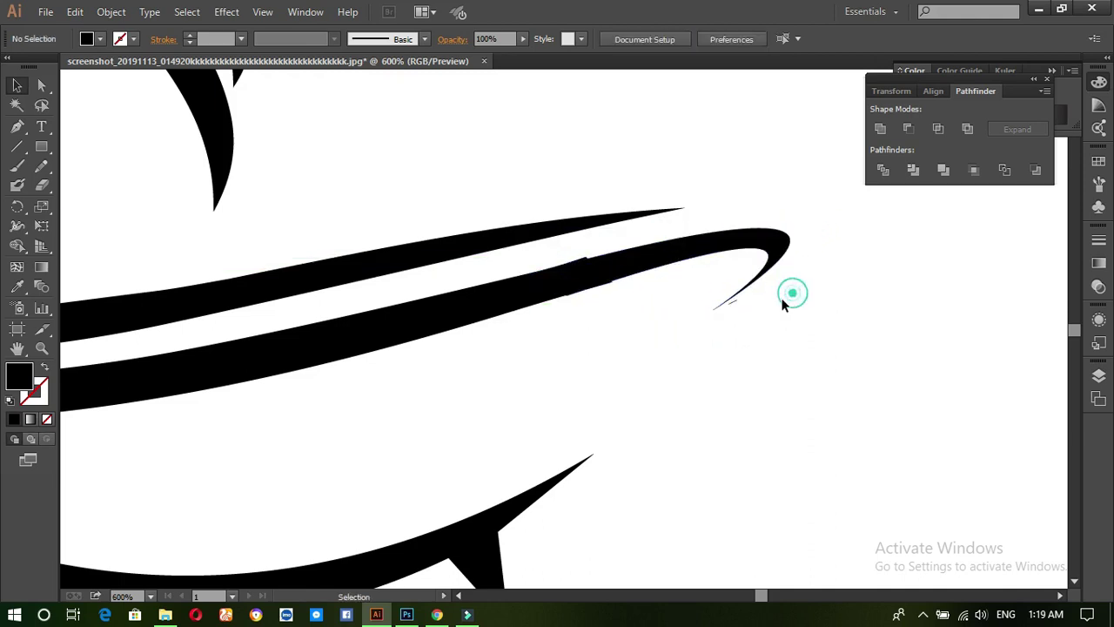
- Delete the tiny leftover sliver beside the new hook's pointed tip
left_click(735, 298)
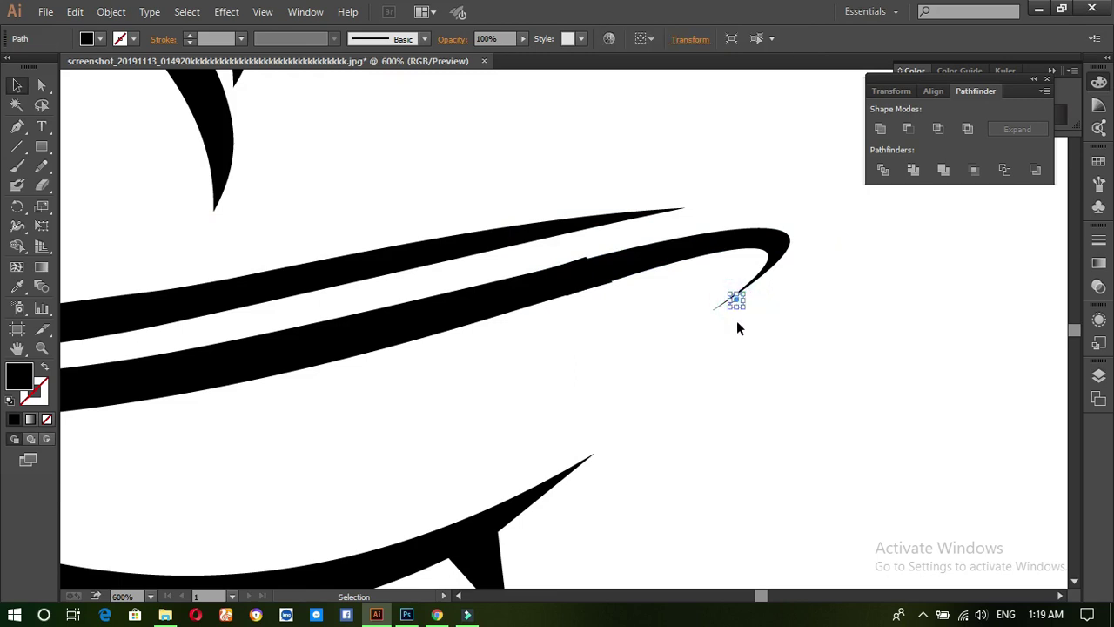
left_click(736, 321)
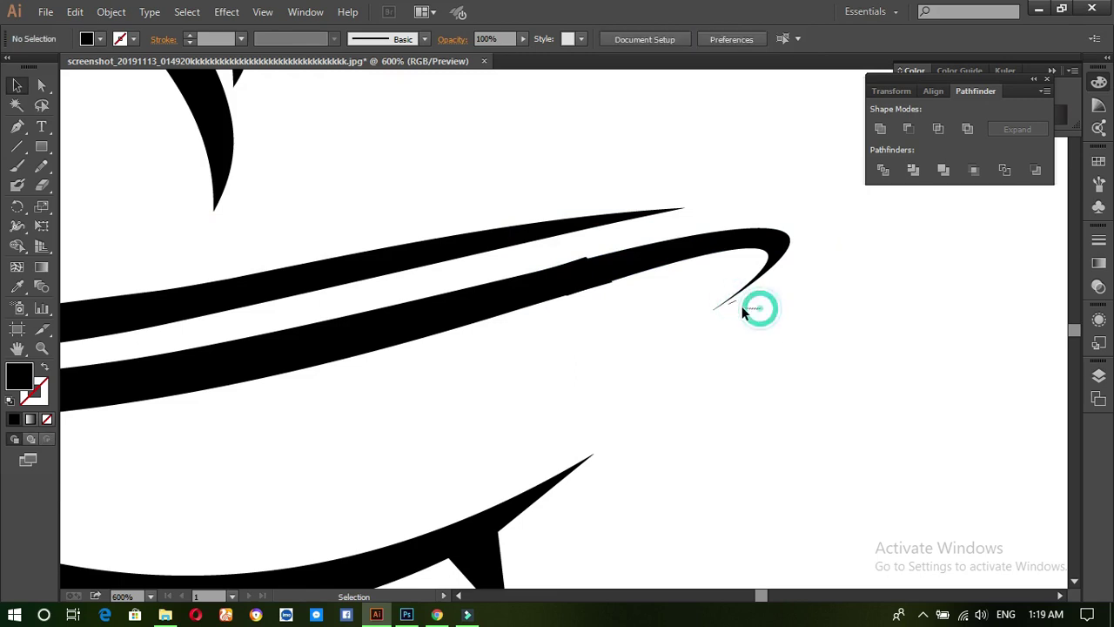
left_click_drag(732, 305, 731, 307)
left_click(745, 333)
- Shift the new hook slightly up along the rim so its edges line up with the cut end
left_click(783, 348)
left_click(782, 347)
mouse_move(480, 325)
left_mouse_down()
mouse_move(596, 381)
mouse_move(930, 500)
left_mouse_up()
left_click_drag(616, 459, 744, 516)
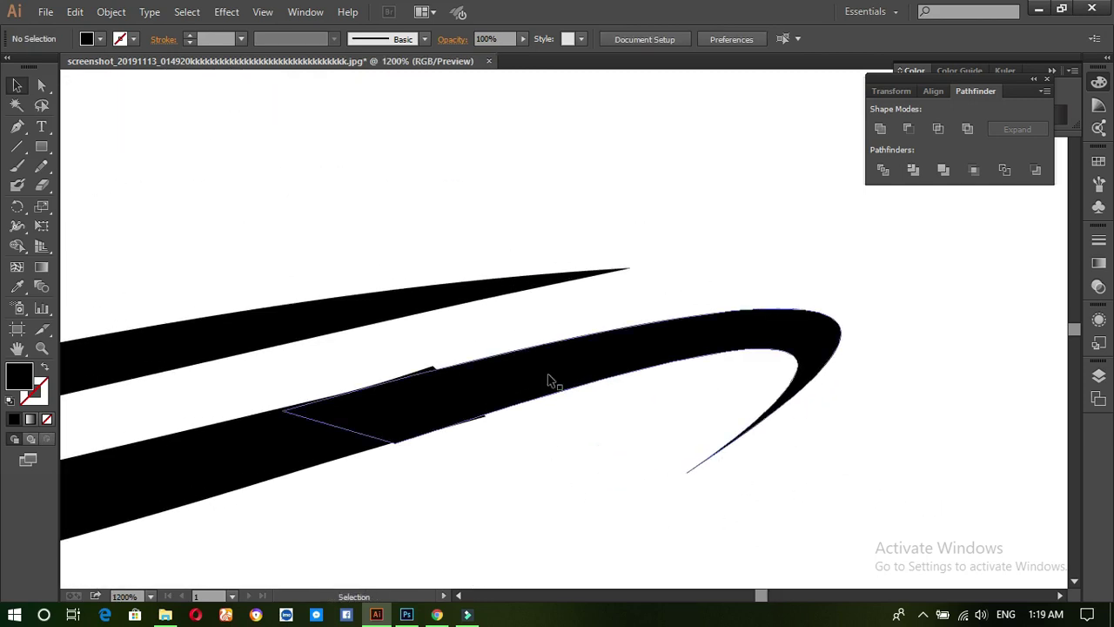
left_click(550, 372)
left_click_drag(549, 372, 588, 361)
left_click(630, 424)
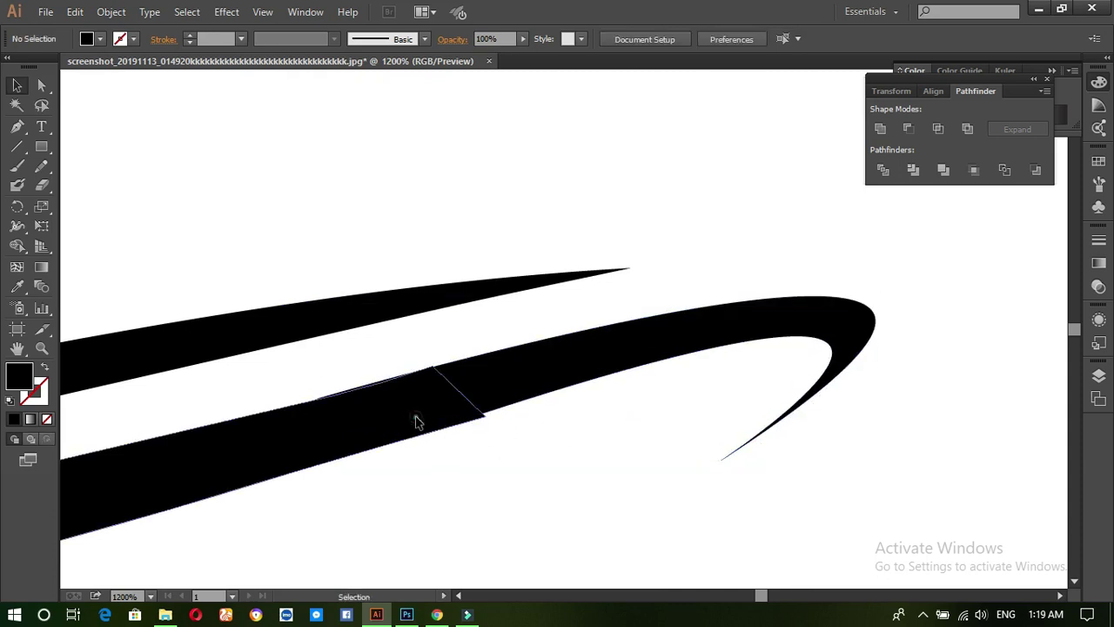
- Try splitting the overlapping rim and hook with Pathfinder Divide and ungroup the resulting pieces
left_click(418, 418)
left_click(566, 358, "shift")
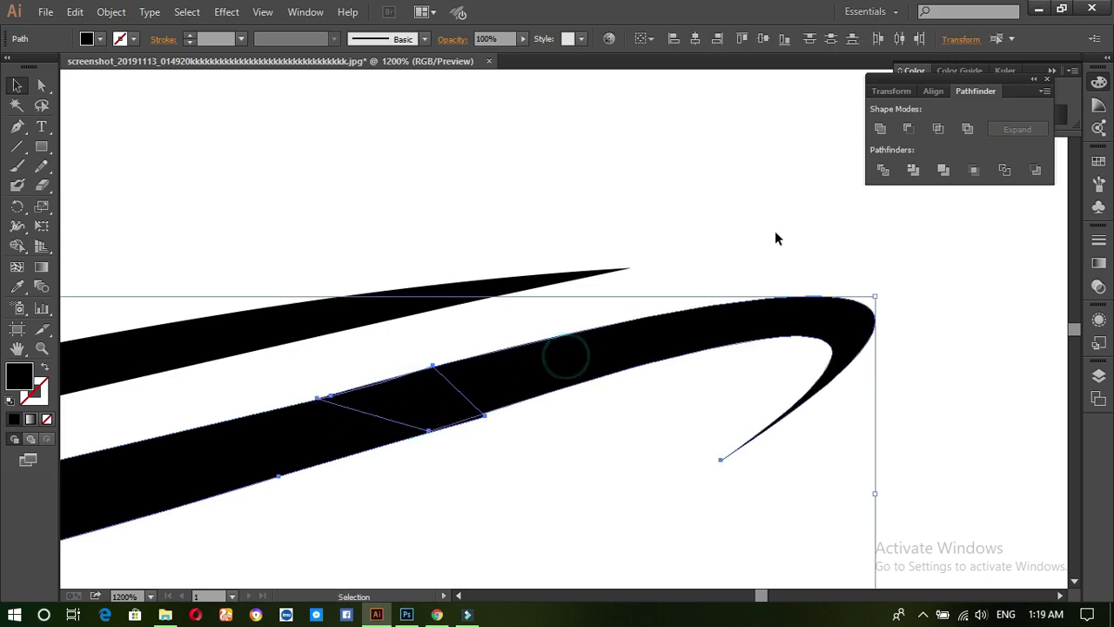
left_click(884, 173)
left_click(739, 209)
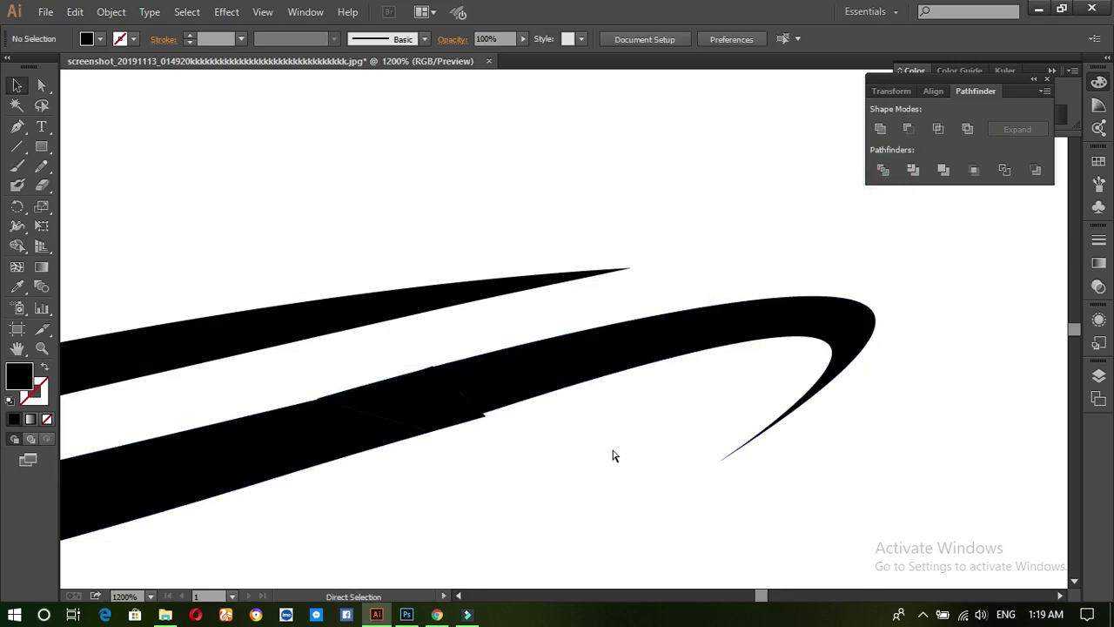
right_click(503, 391)
left_click(561, 479)
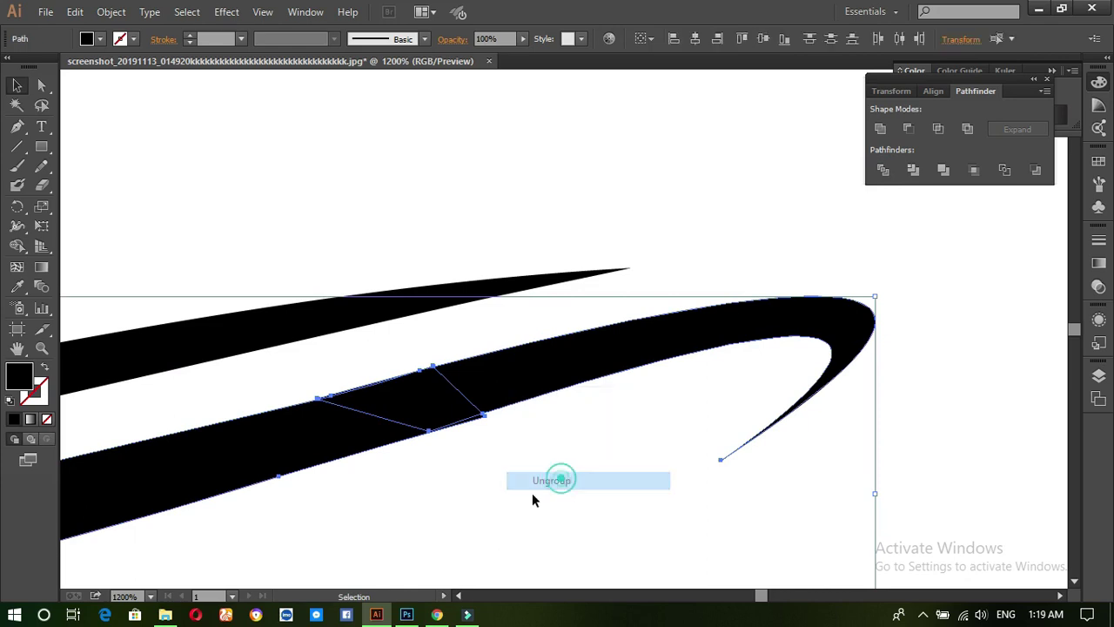
left_click(512, 506)
- Try deleting the rim piece that juts out below the joint, and undo the deletion
left_click(515, 494, "ctrl")
left_click(515, 493, "ctrl")
left_click(515, 492, "ctrl")
left_click_drag(589, 201, 624, 480)
left_click_drag(507, 397, 638, 587)
left_click_drag(679, 351, 525, 510)
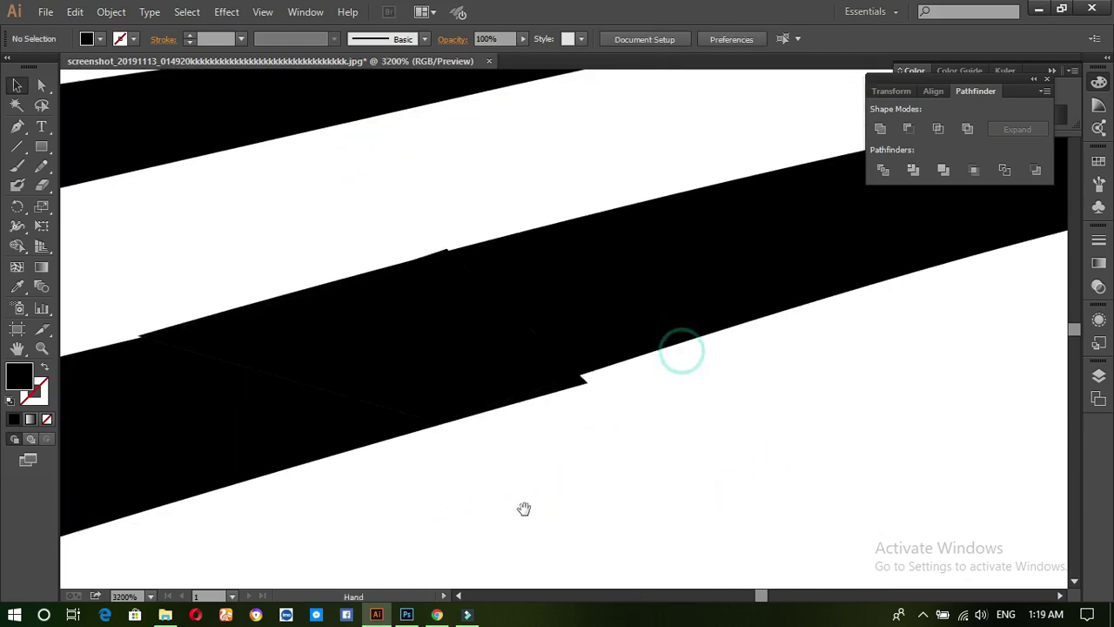
left_click(581, 385)
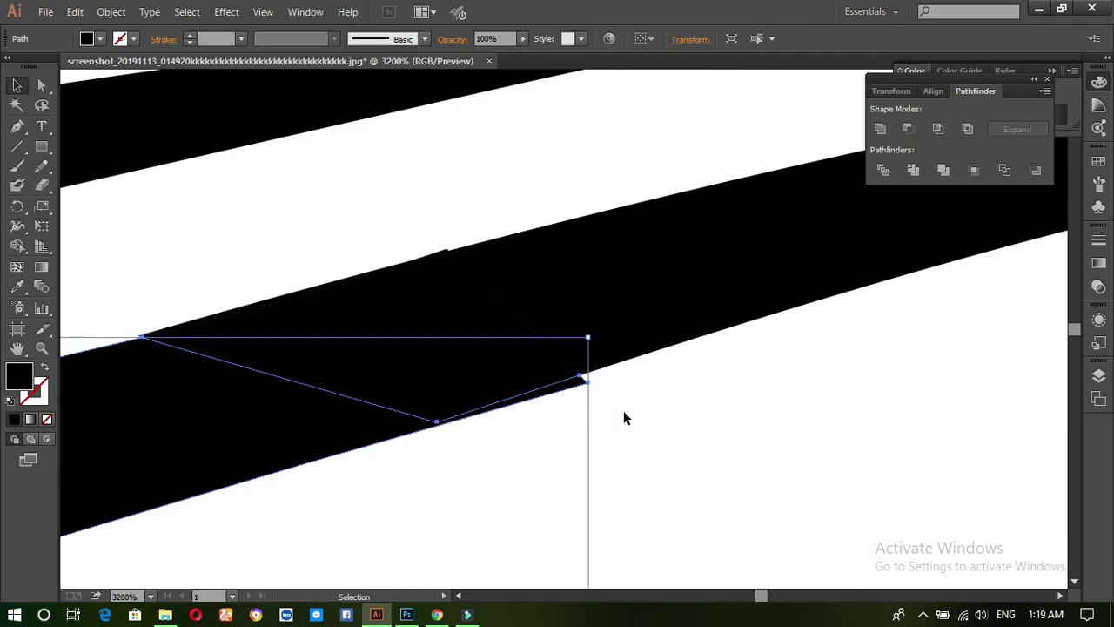
key("Delete")
key("ctrl+z")
- Pull the hook piece away from the overlap to inspect the joint, and undo back to the undivided shapes
left_click(748, 421)
left_click_drag(666, 289, 686, 281)
left_click(359, 351)
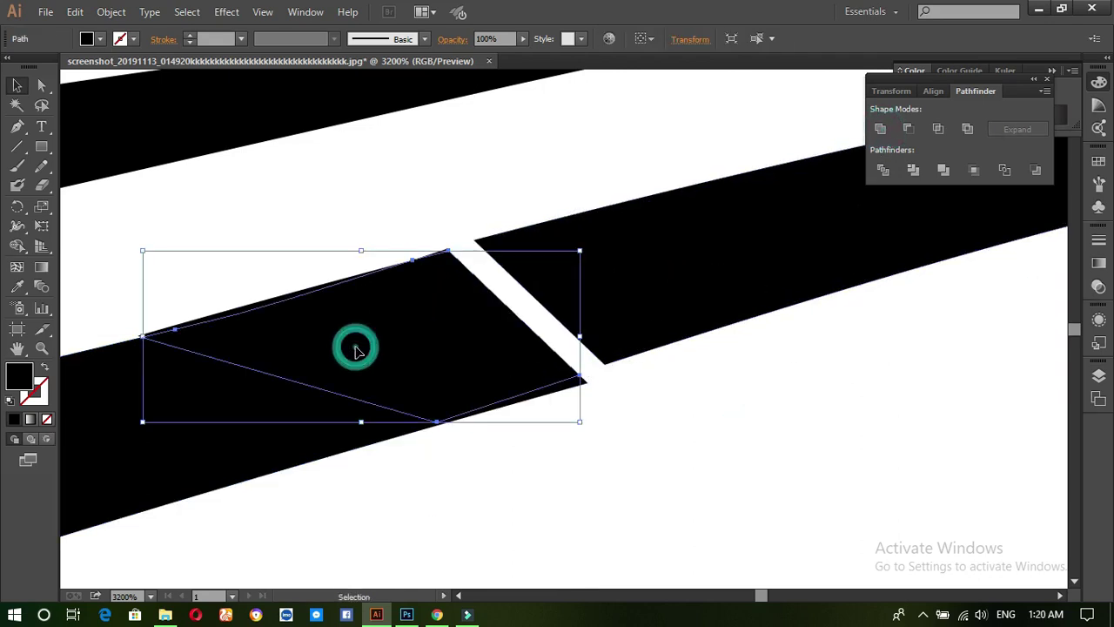
key("a")
key("ctrl+z")
key("ctrl+z")
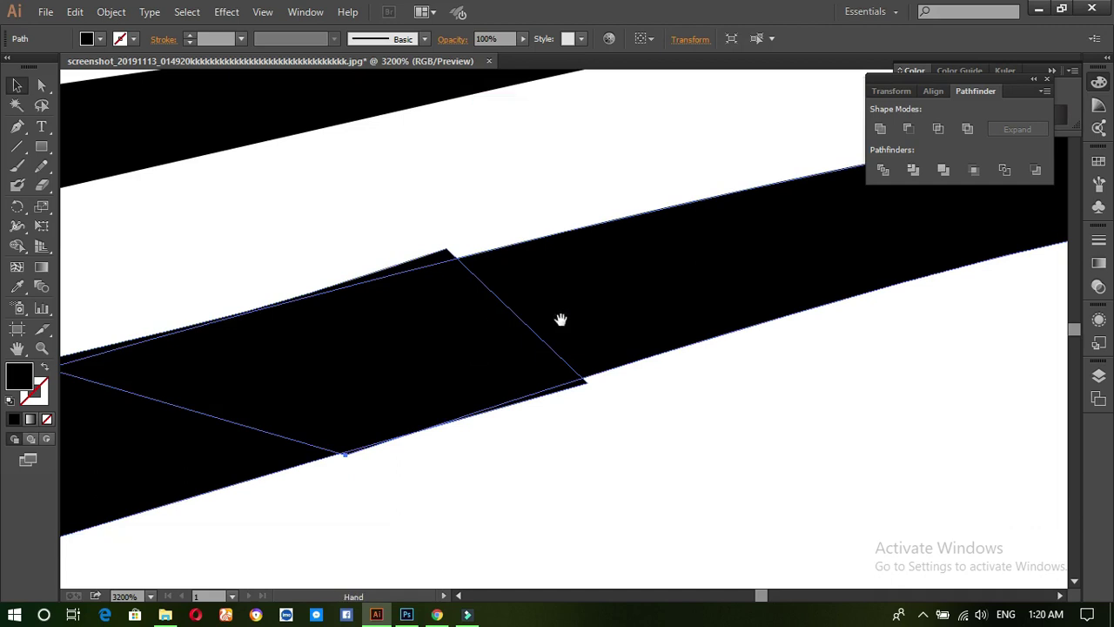
- Reposition the undivided hook along the rim until its upper and lower edges line up closely at the joint
left_click_drag(614, 303, 816, 250)
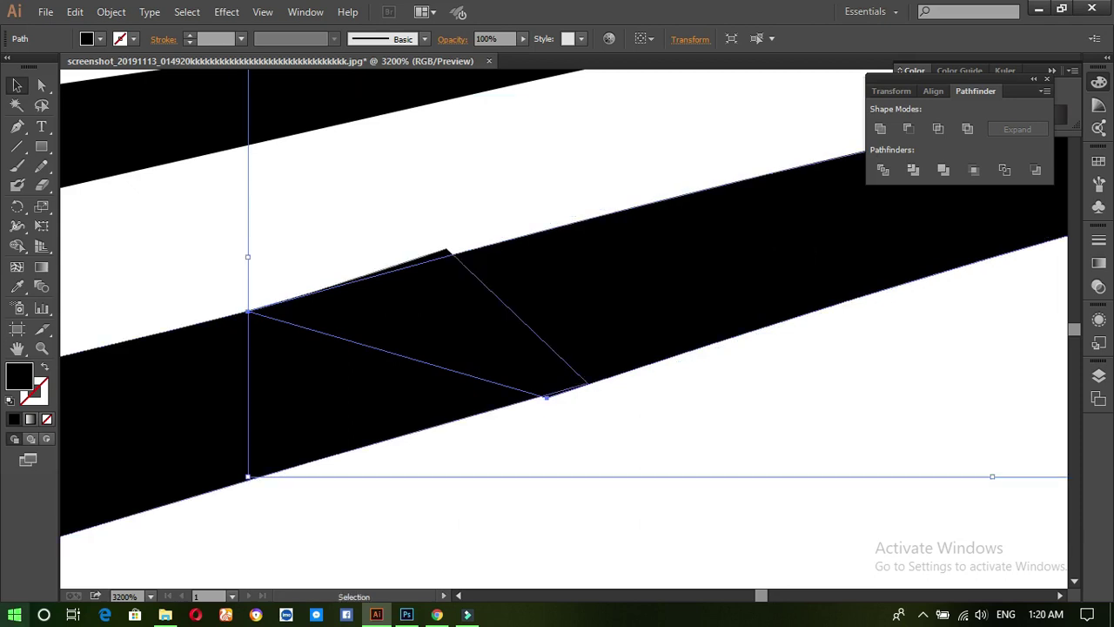
mouse_move(606, 289)
left_mouse_down()
mouse_move(586, 281)
mouse_move(602, 275)
left_mouse_up()
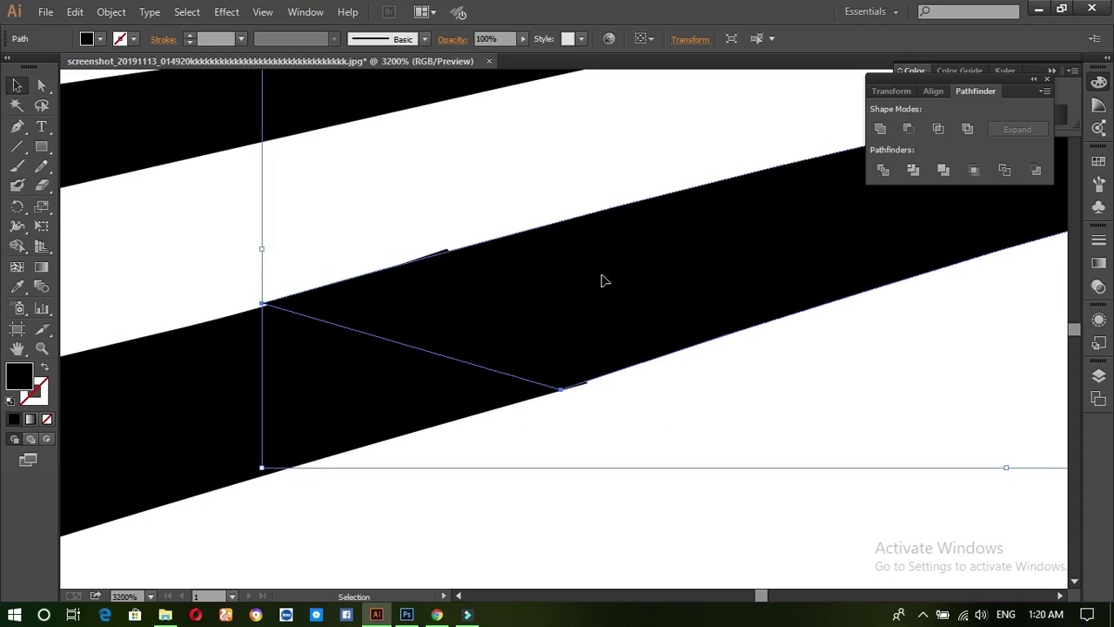
key("Down")
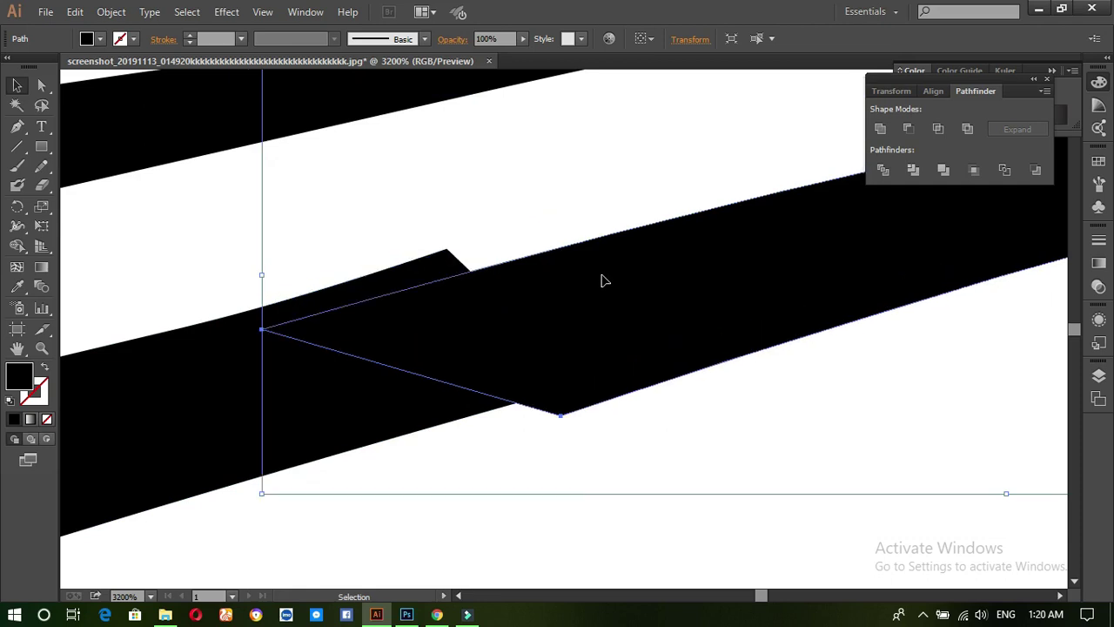
key("ctrl+plus")
left_click_drag(492, 364, 481, 318)
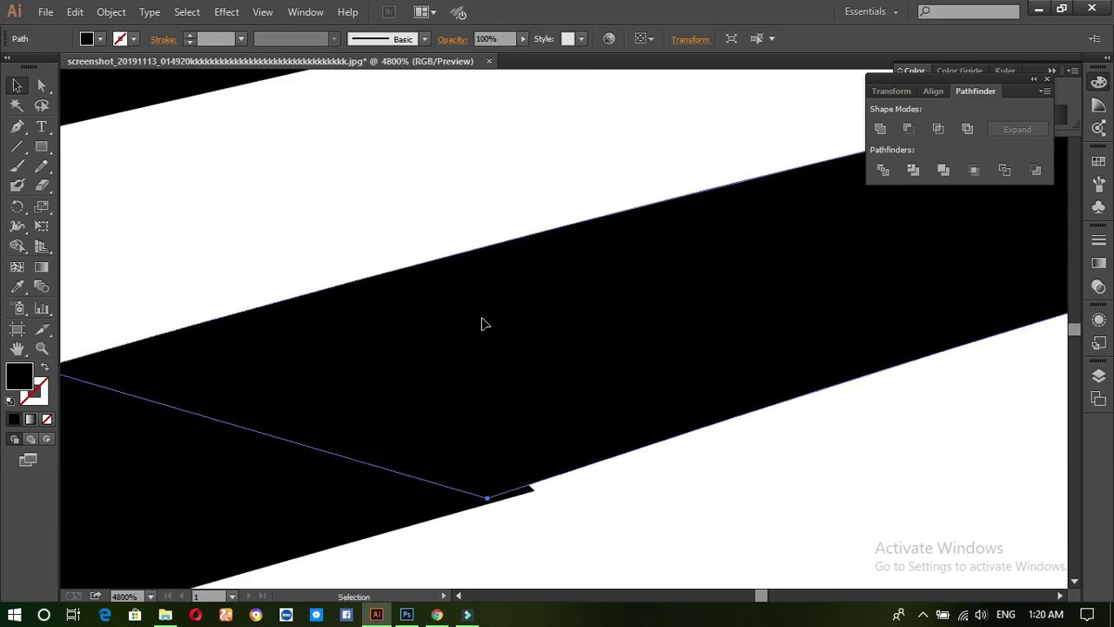
- Fine-tune the hook slightly downward with the Direct Selection tool so its lower corner meets the rim's lower edge
left_click(40, 81)
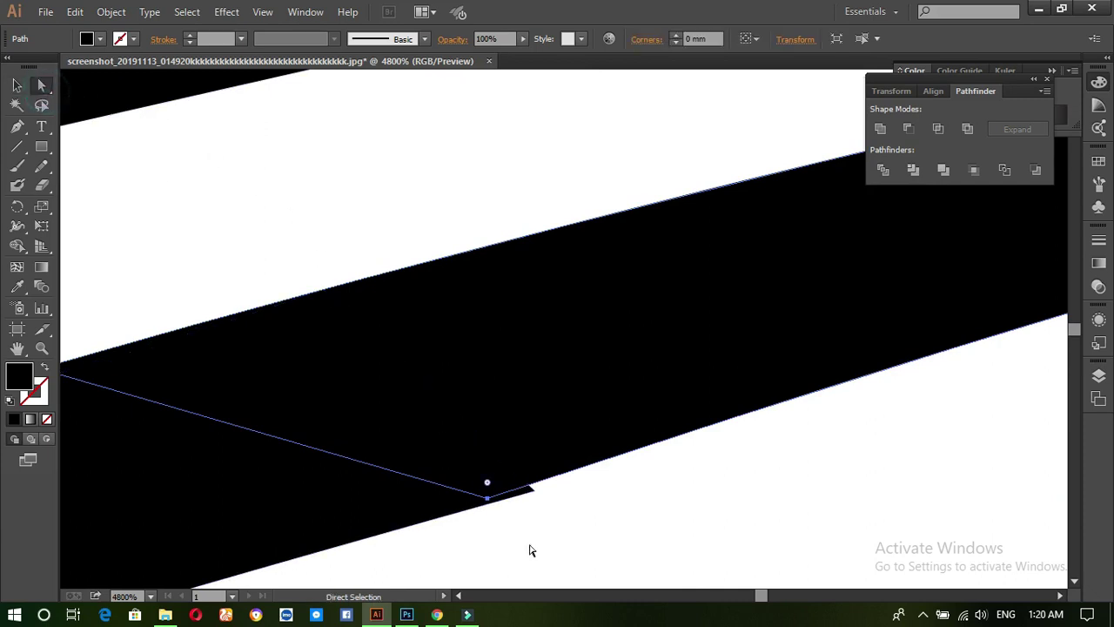
left_click(578, 523)
left_click(524, 443)
mouse_move(487, 499)
left_mouse_down()
mouse_move(493, 510)
mouse_move(490, 499)
left_mouse_up()
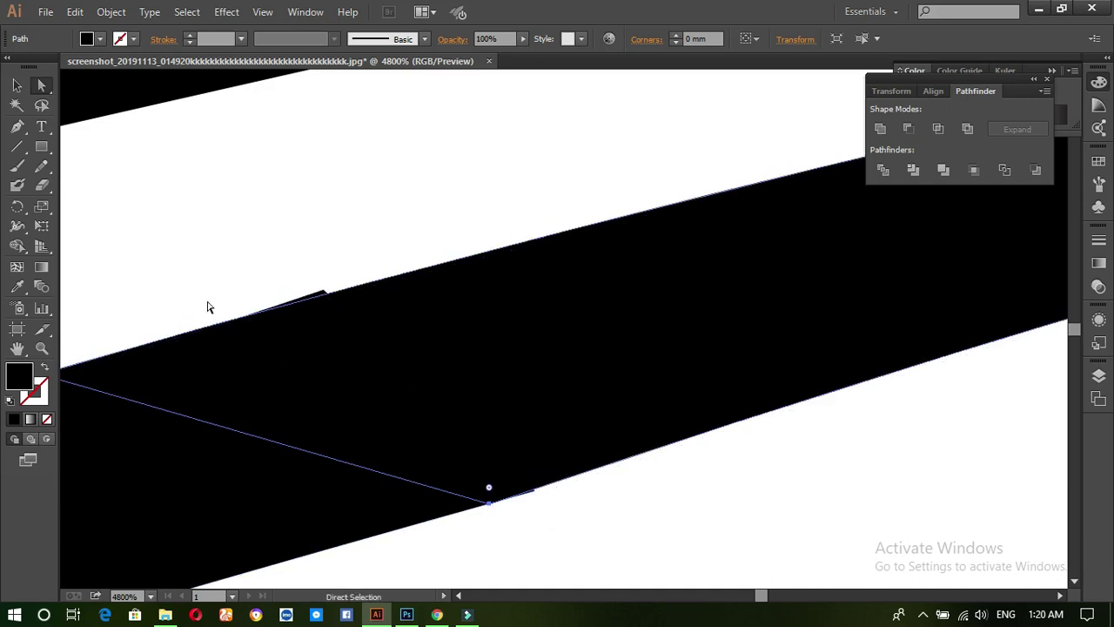
key("ctrl+z")
- Divide the overlapping rim and realigned hook with Pathfinder Divide and ungroup the pieces
left_click(15, 85)
left_click(126, 461)
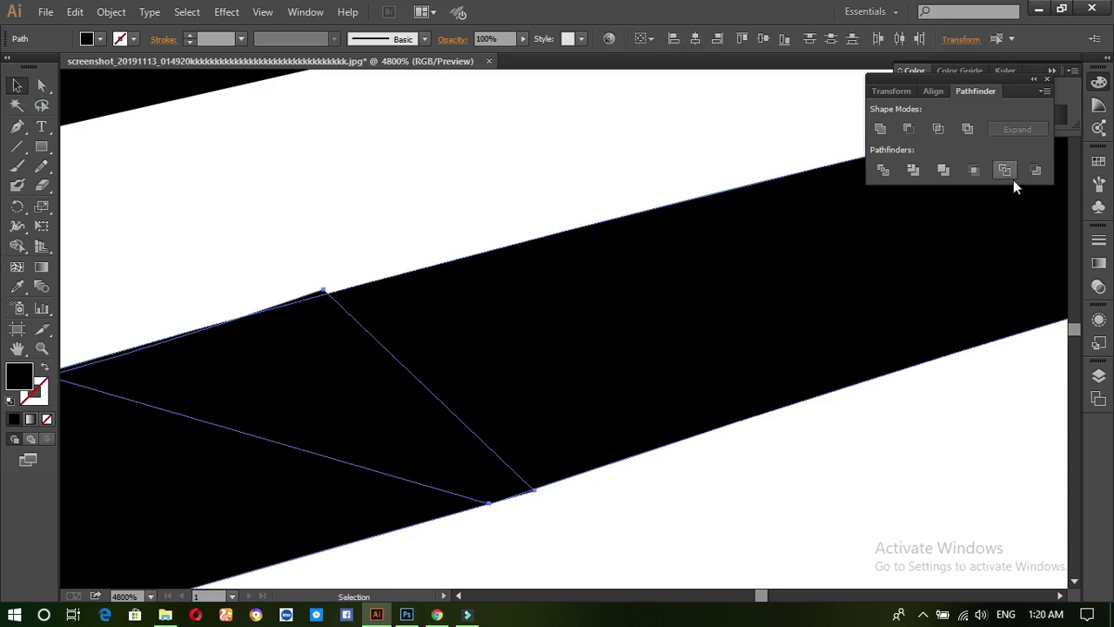
left_click(884, 169)
right_click(462, 308)
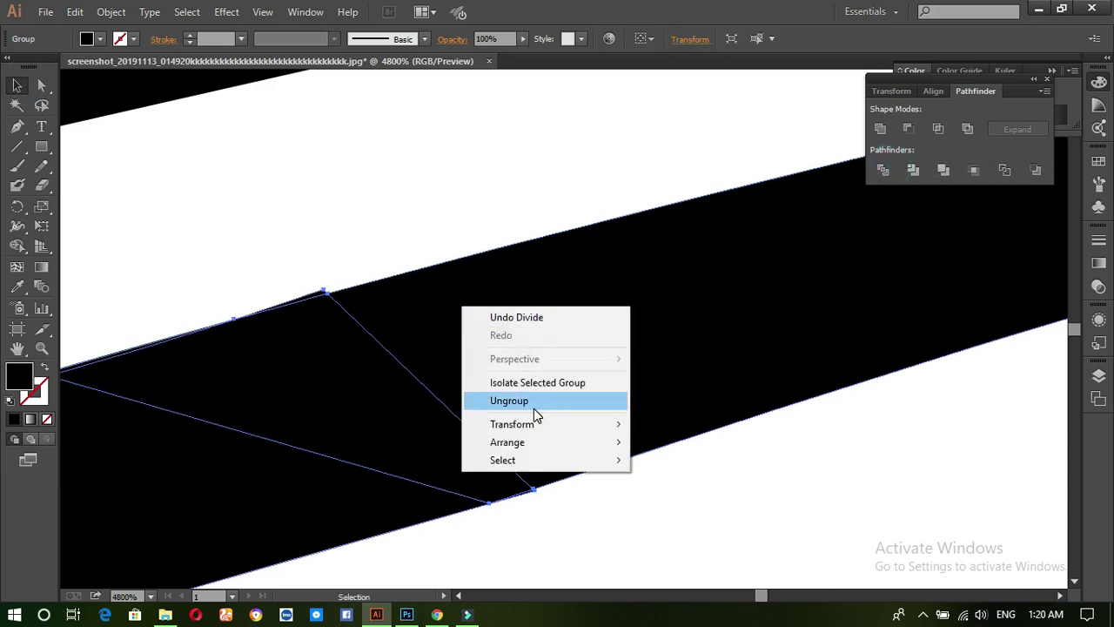
left_click(529, 403)
left_click(452, 206)
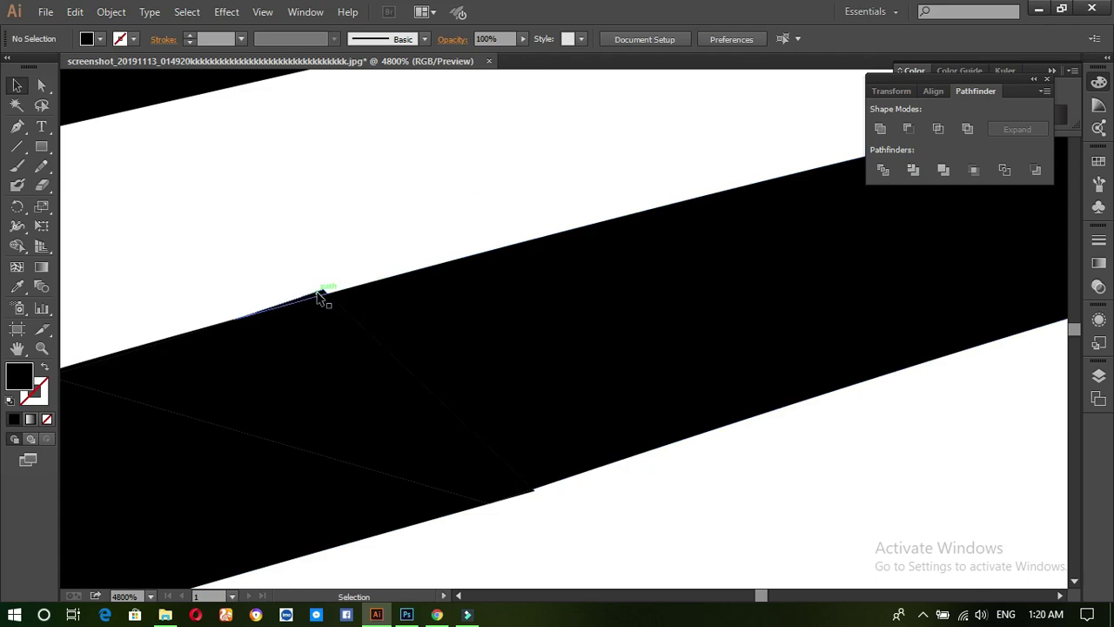
- Delete the thin sliver protruding from the rim's upper edge at the joint
left_click(319, 294)
left_click(331, 266)
key("ctrl+space")
left_click(381, 452, "ctrl+alt")
left_click(381, 452, "ctrl+alt")
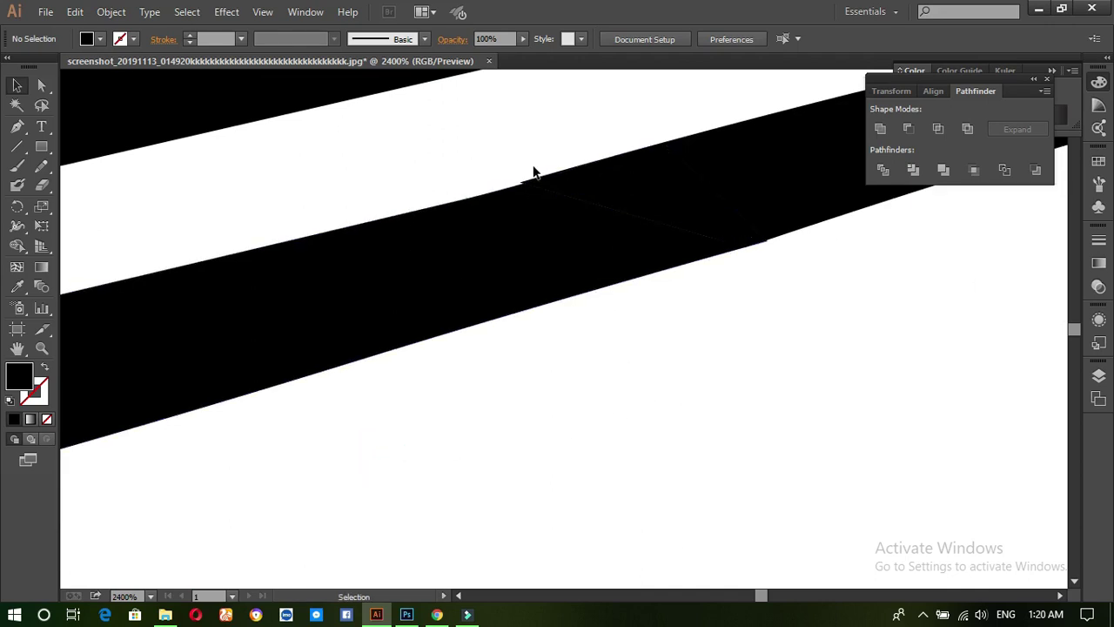
- Delete the remaining tiny pointed piece where the rim's upper edge meets the hook
key("ctrl+space")
left_click(662, 403, "ctrl")
left_click(430, 217, "ctrl")
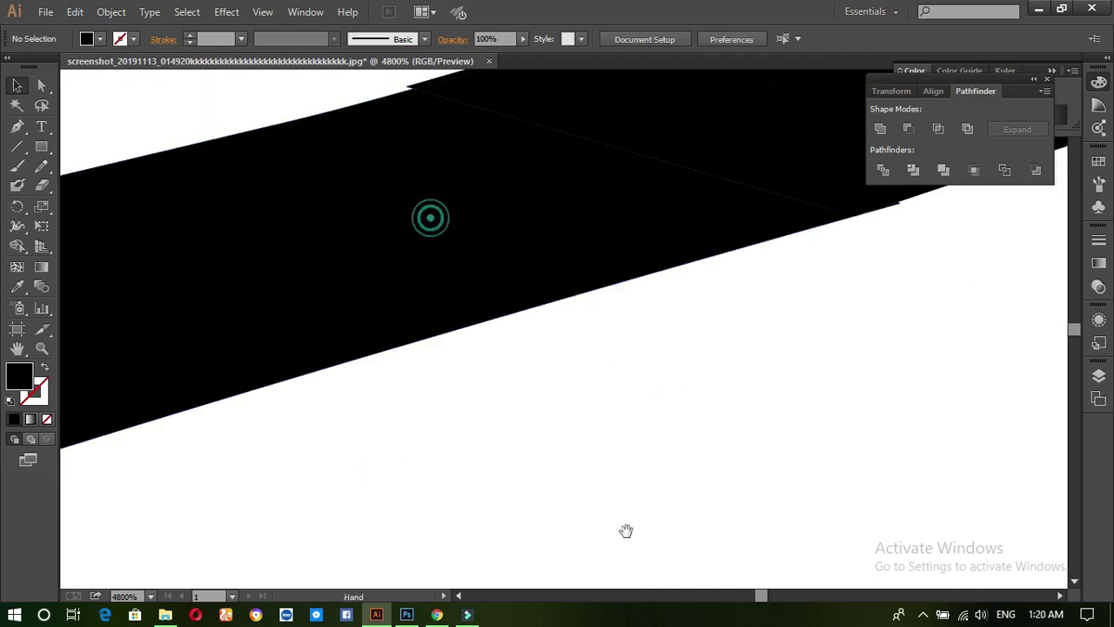
left_click_drag(430, 218, 689, 427)
left_click_drag(493, 403, 311, 483)
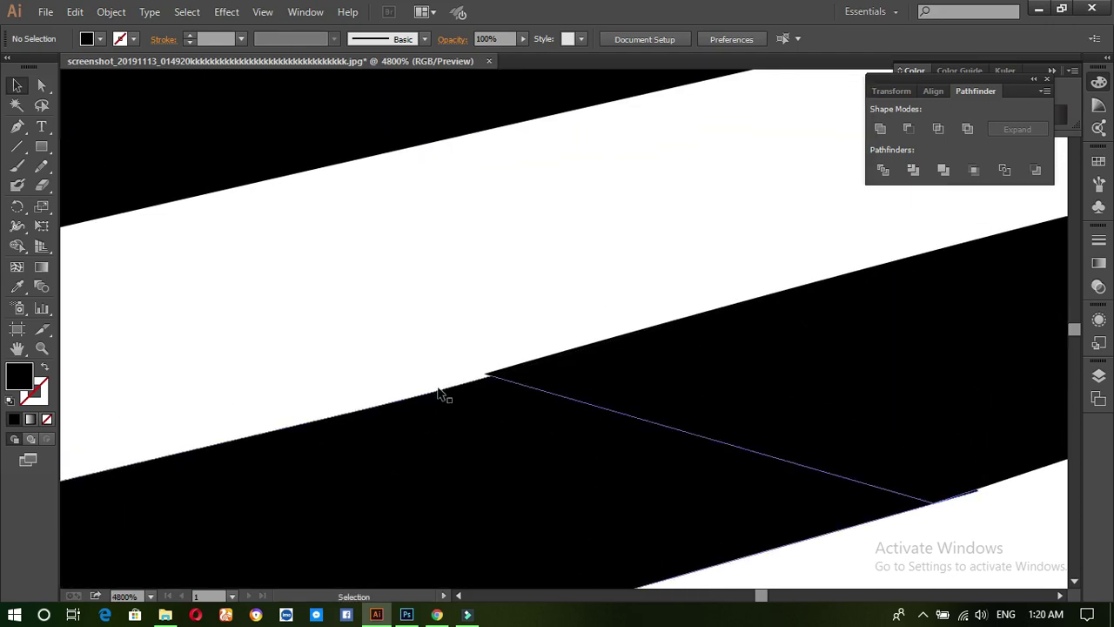
left_click(489, 373)
key("Delete")
- Merge the rim, the overlapping joint piece and the hook into one shape with Pathfinder Unite and deselect it
left_click(541, 463)
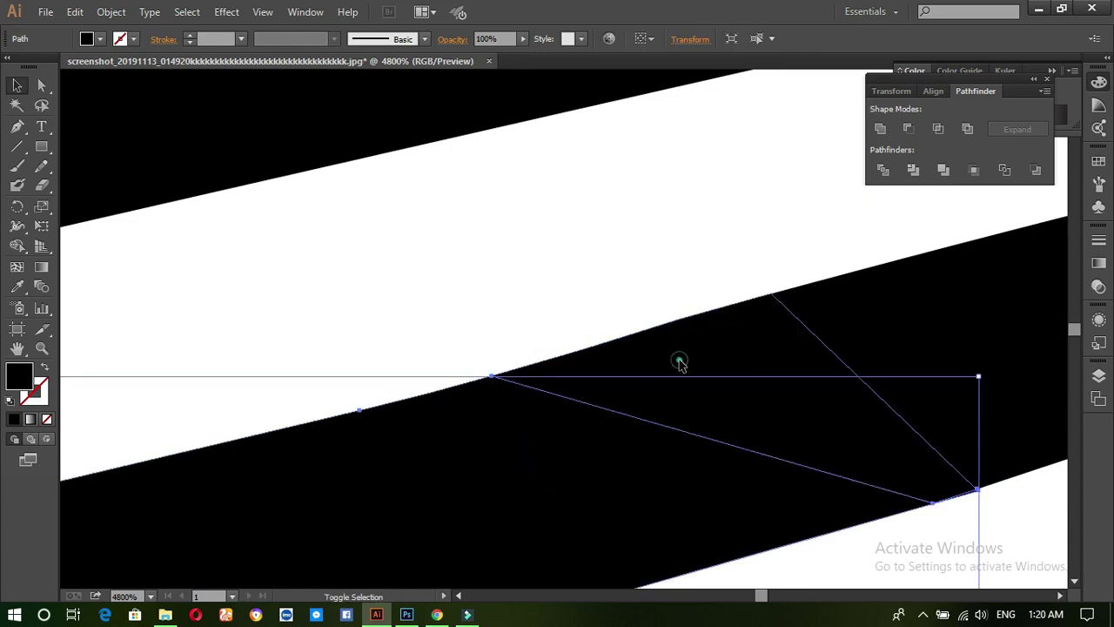
left_click(680, 360, "shift")
left_click(887, 131)
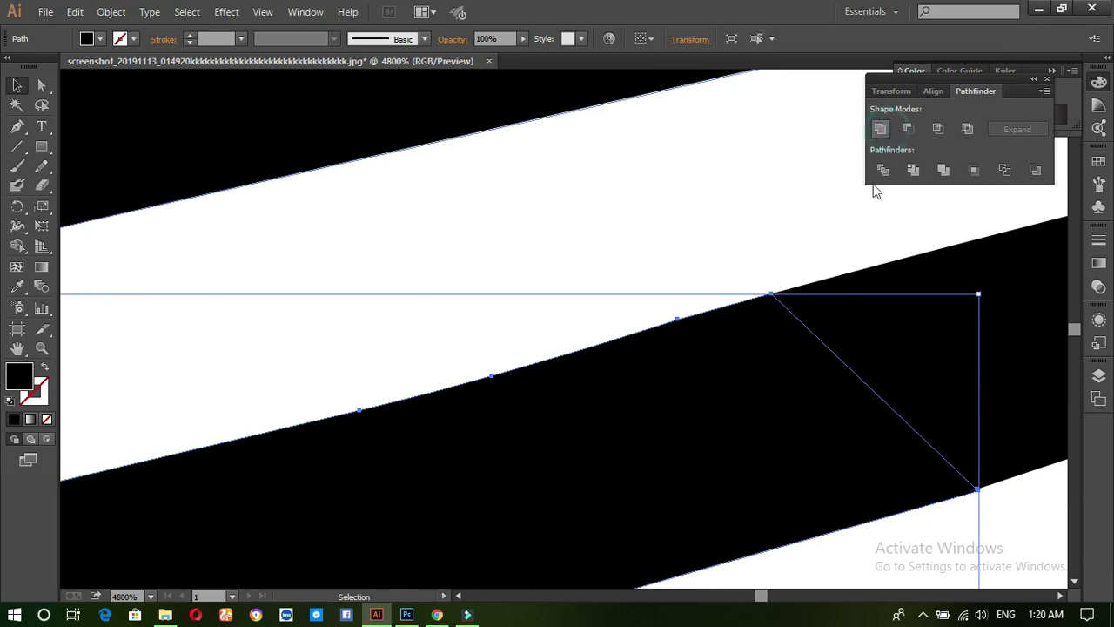
left_click(1006, 258)
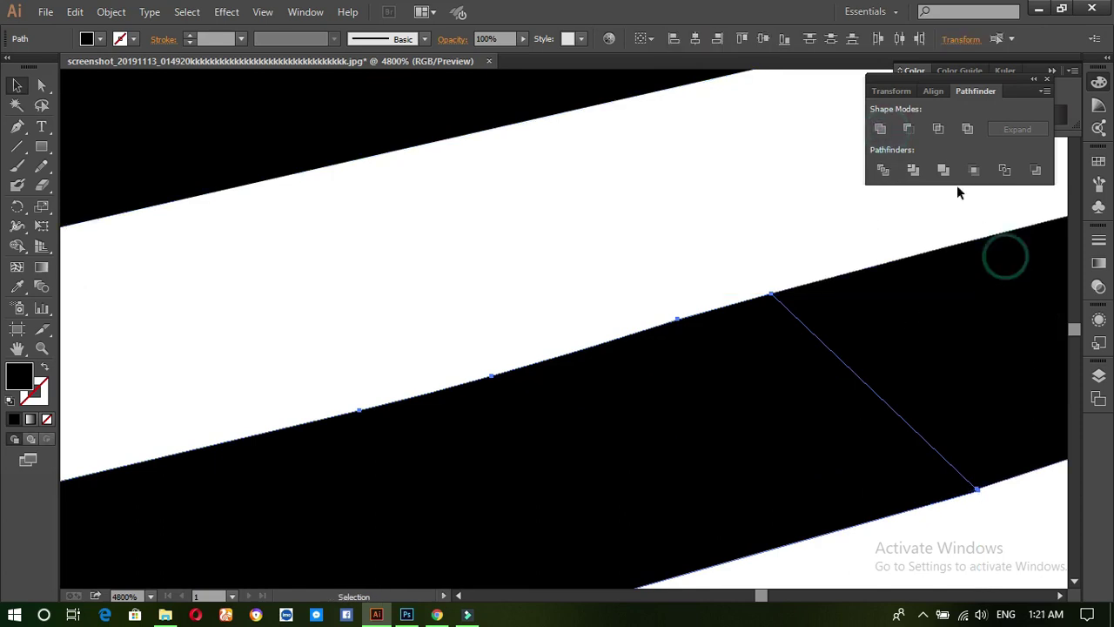
left_click(881, 129)
key("ctrl+shift+a")
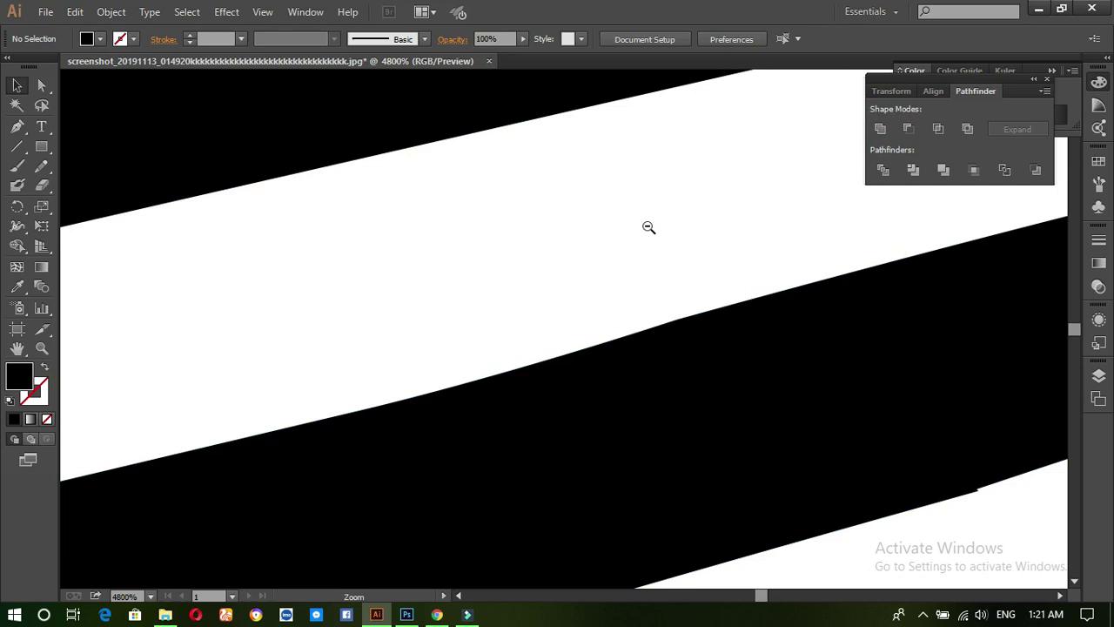
- Examine the united rim and hook up close, checking the path along its upper edge with the Direct Selection tool
left_click(649, 227, "ctrl+alt")
left_click(648, 227, "ctrl+alt")
left_click(649, 228, "ctrl+alt")
left_click(649, 227, "ctrl+alt")
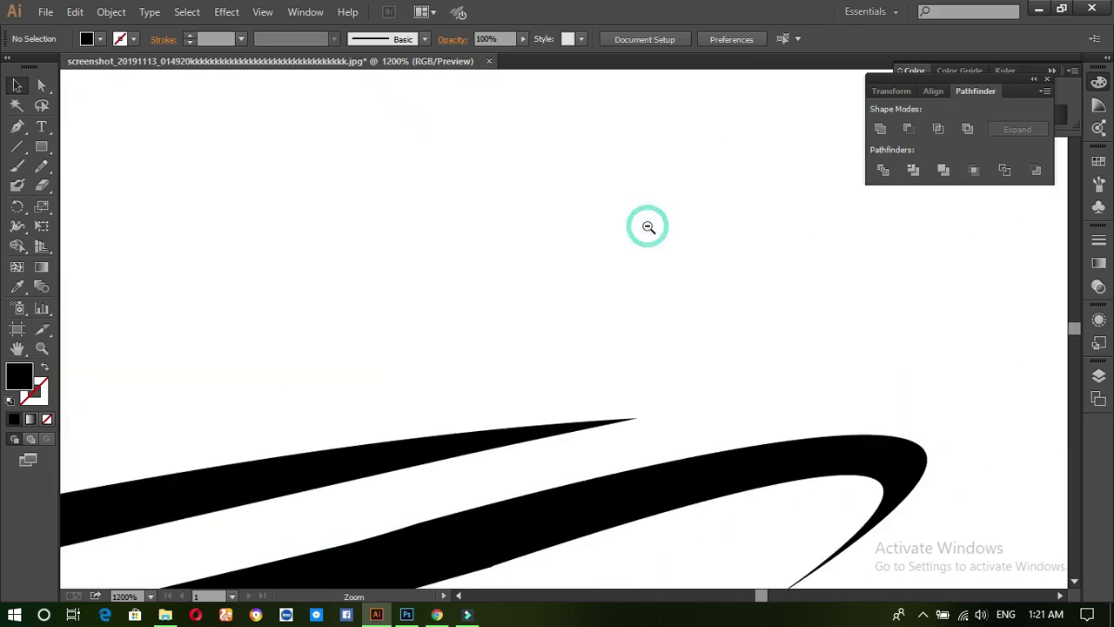
left_click(642, 317, "ctrl")
left_click(642, 317, "ctrl")
left_click(643, 317, "ctrl")
left_click(643, 317, "ctrl")
left_click_drag(590, 429, 718, 125)
left_click_drag(600, 394, 775, 65)
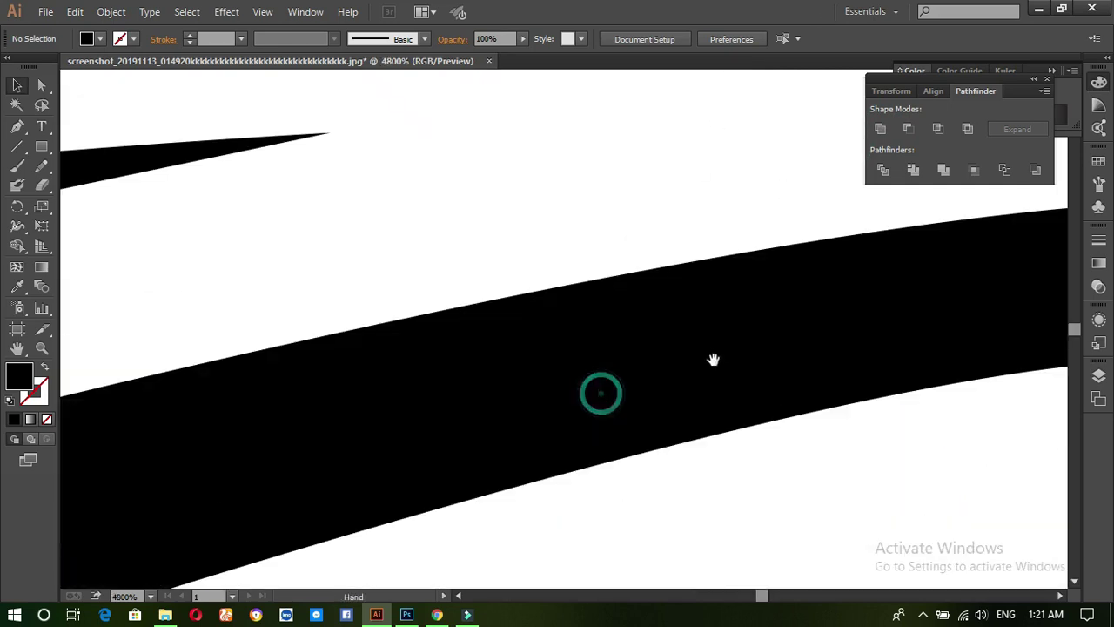
left_click(41, 84)
left_click(539, 383)
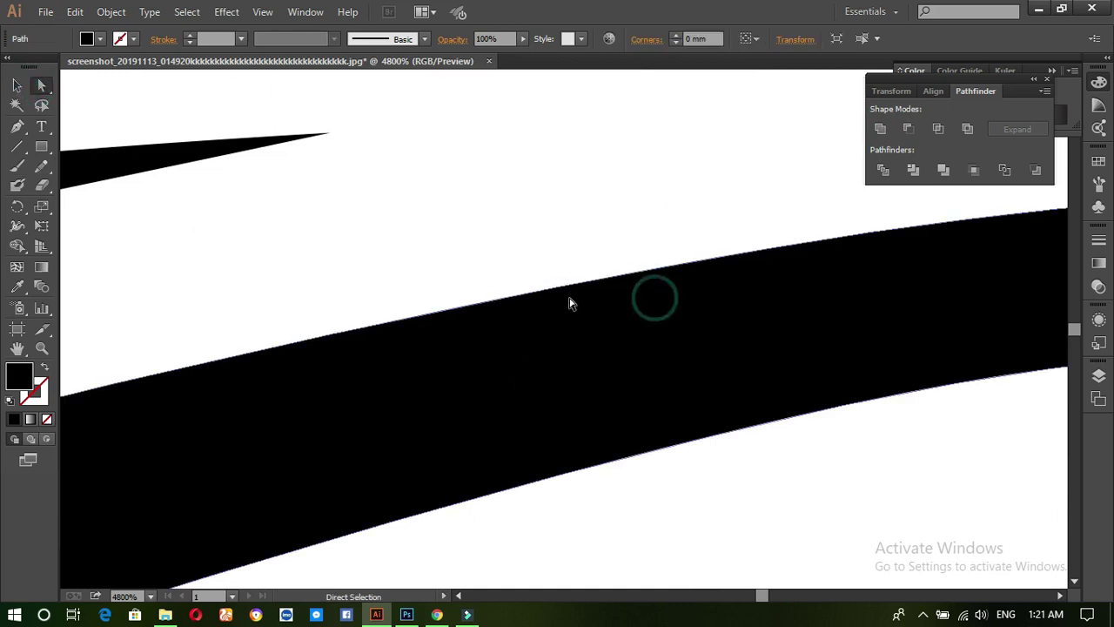
left_click(381, 327)
left_click(453, 321)
left_click(481, 305)
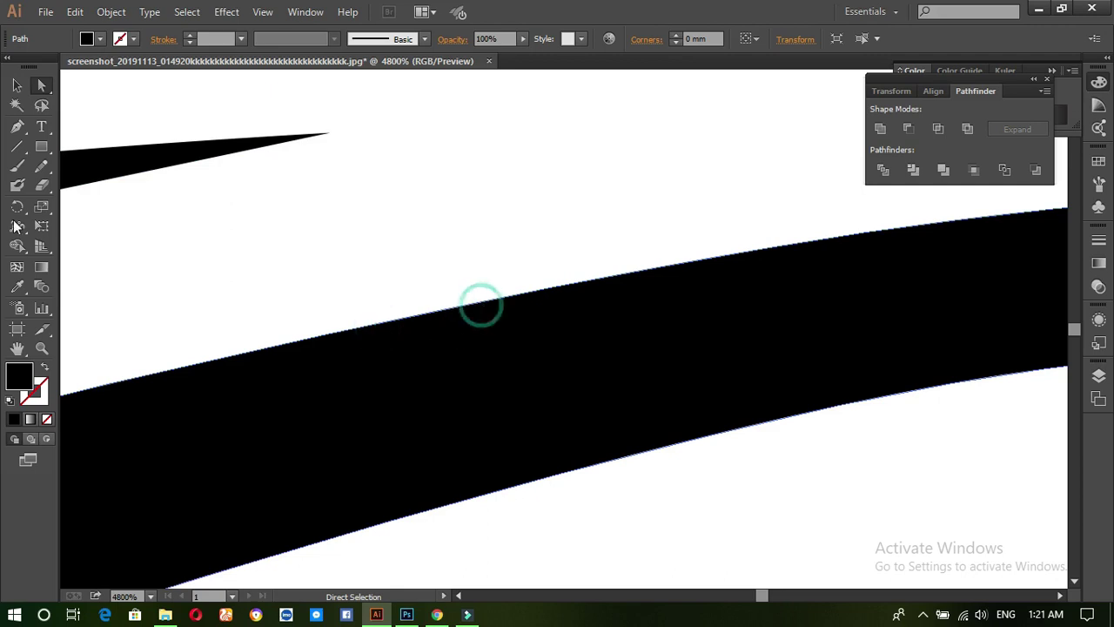
left_click(17, 126)
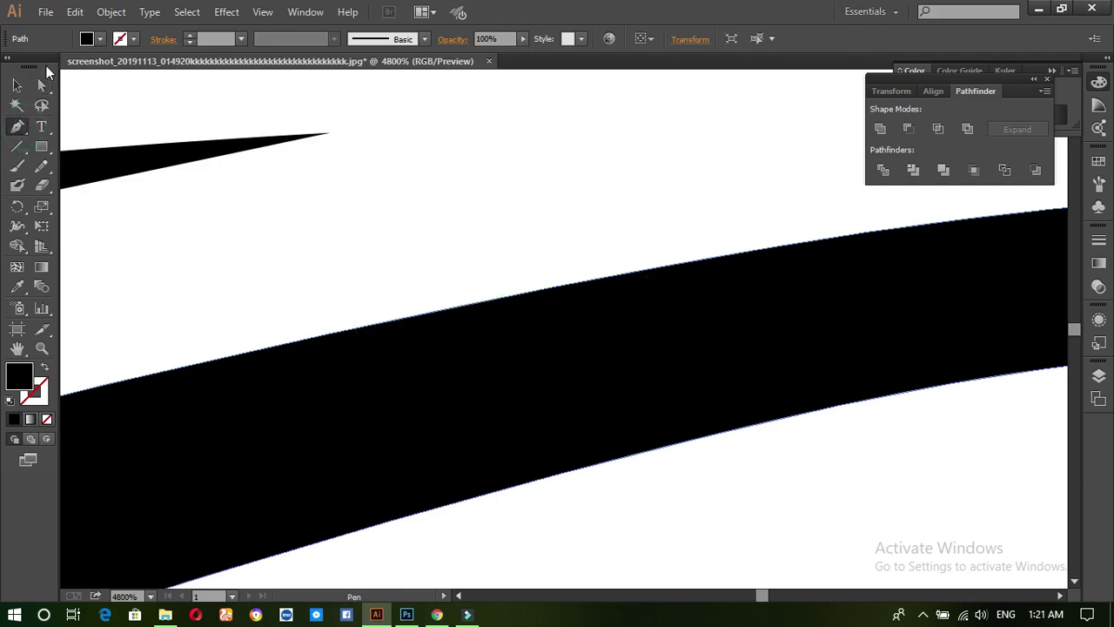
left_click(18, 85)
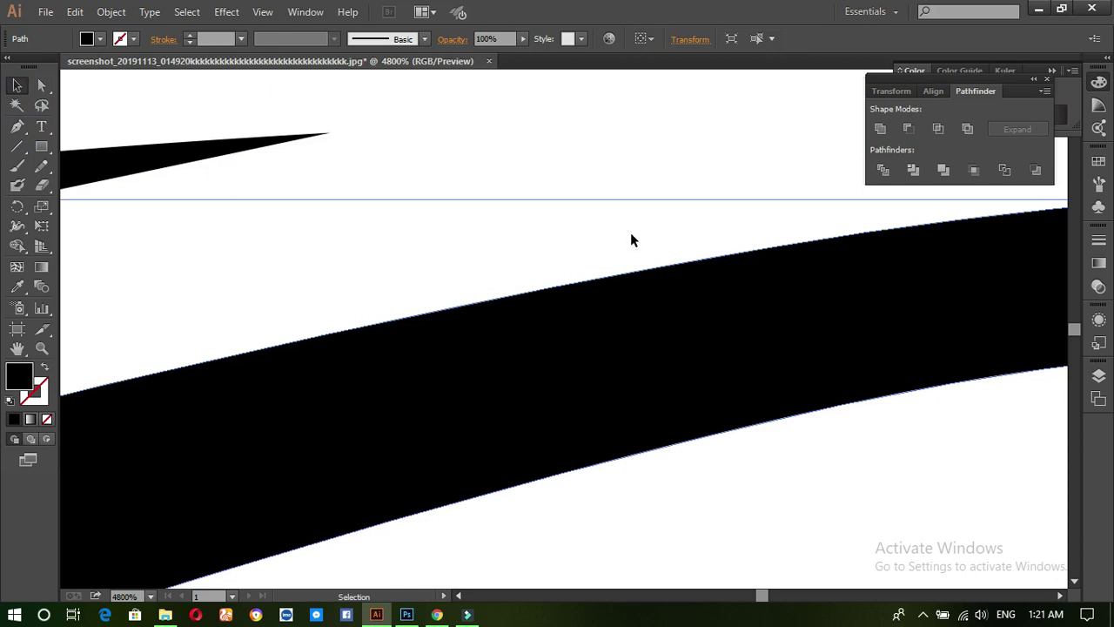
left_click(585, 238, "ctrl+alt")
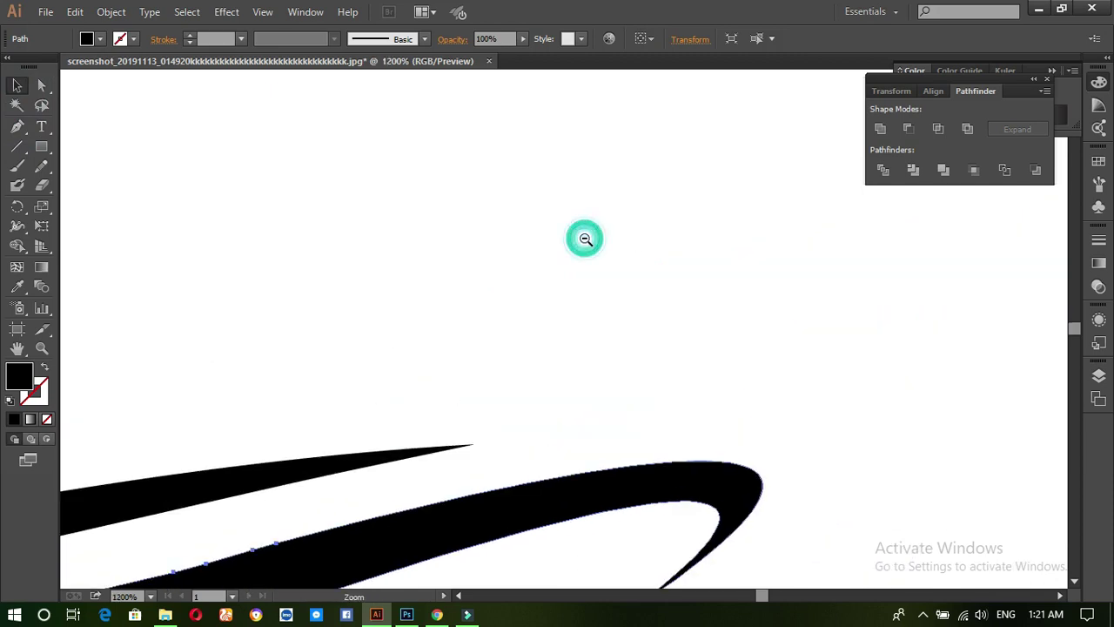
left_click(585, 238, "ctrl+alt")
left_click(585, 239, "ctrl+alt")
left_click_drag(555, 375, 622, 205)
left_click(774, 278)
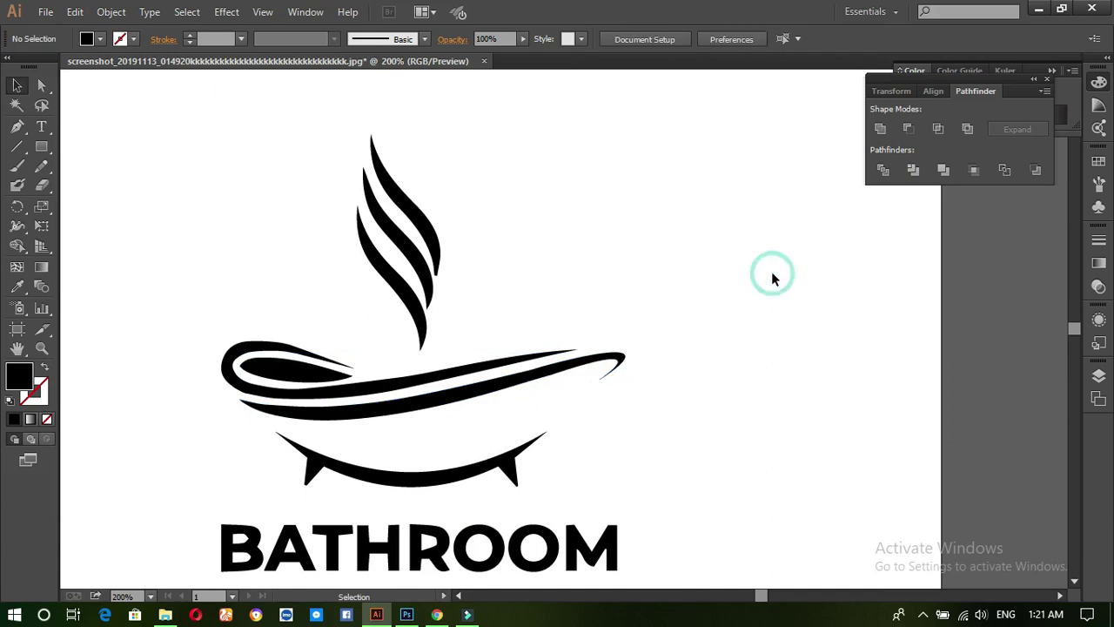
- Sharpen the tip of the tub base's right-hand leg by removing its extra corner anchor with the Pen tool
left_click(636, 364, "ctrl")
left_click(635, 365, "ctrl")
left_click_drag(219, 407, 881, 161)
left_click_drag(447, 324, 766, 187)
left_click_drag(328, 415, 927, 193)
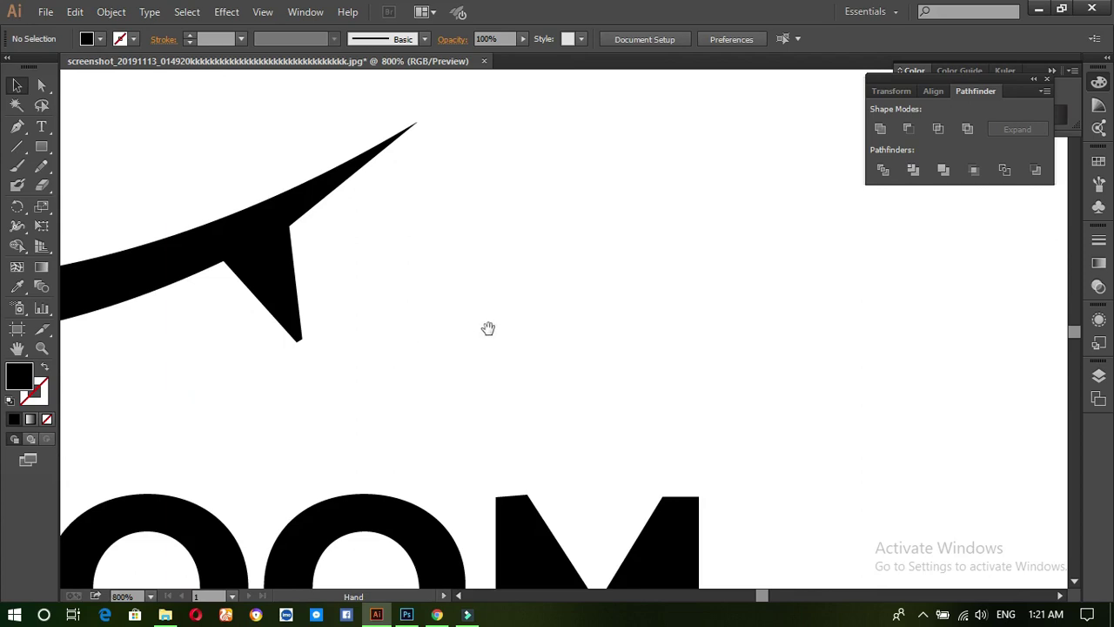
left_click(280, 290)
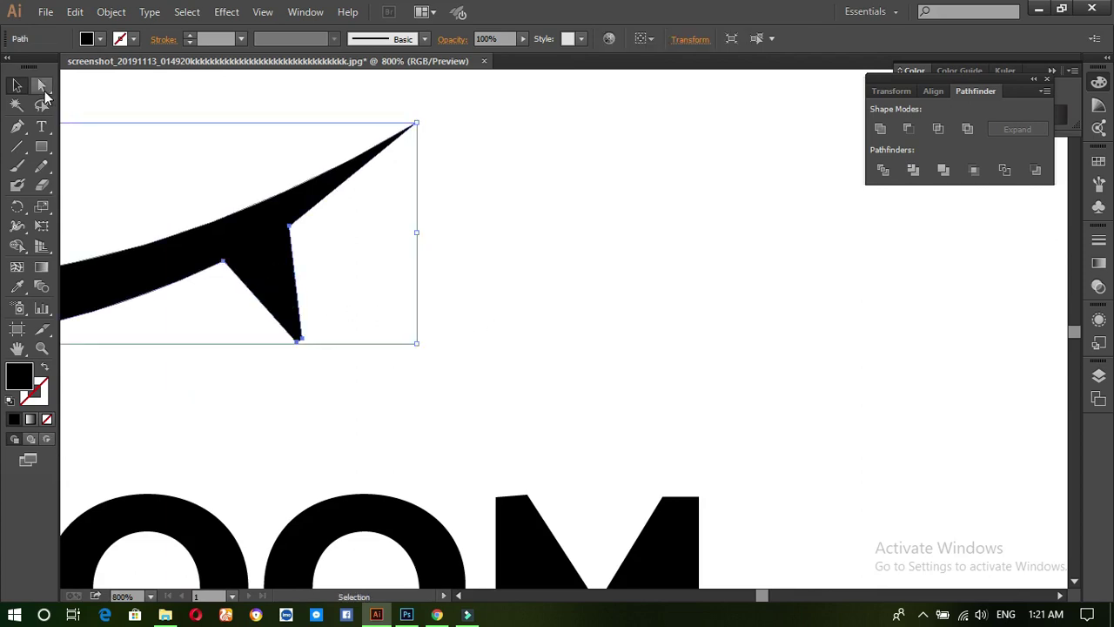
left_click(43, 87)
left_click(302, 342)
left_click(363, 299)
left_click_drag(305, 343, 301, 341)
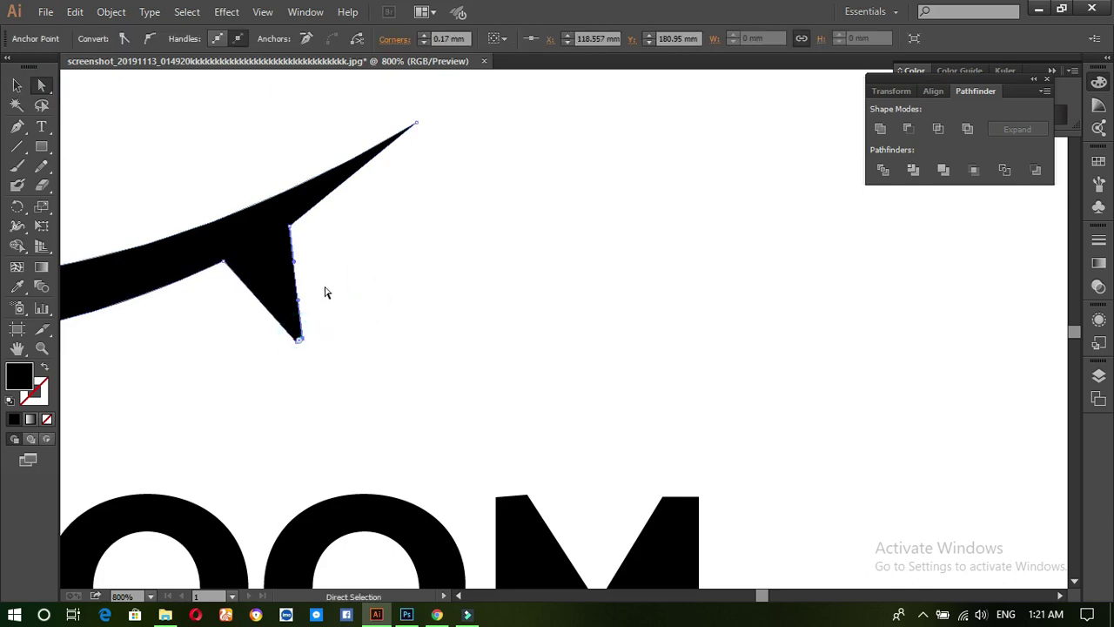
left_click(398, 296, "ctrl+space")
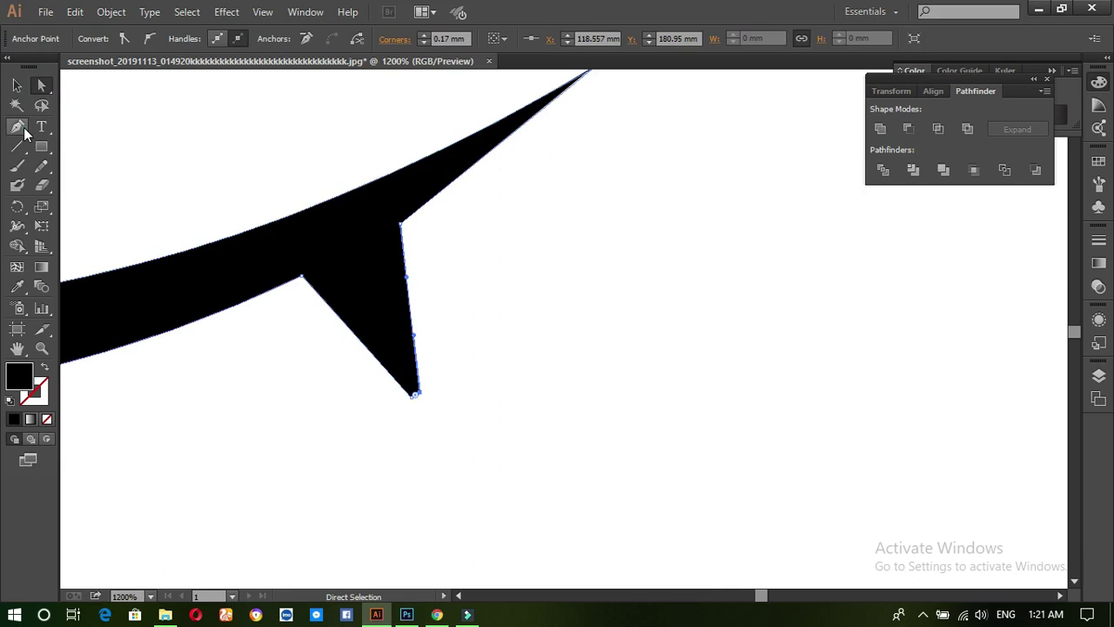
left_click(19, 128)
left_click(410, 398)
left_click(16, 85)
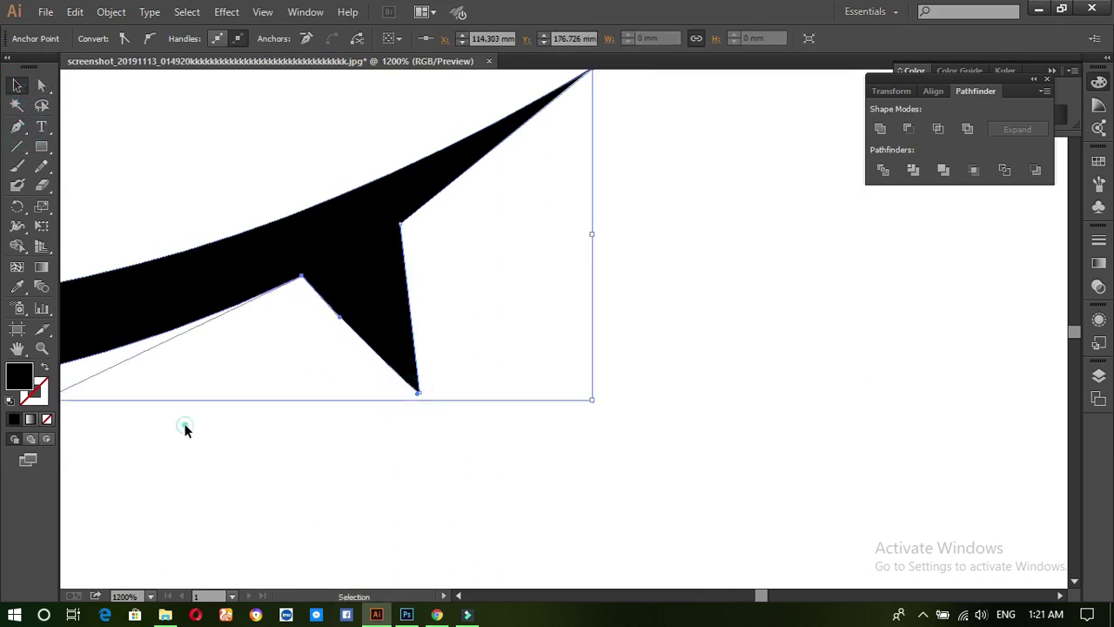
left_click(274, 396)
- Remove the extra anchor at the tub base's left-hand leg tip with the Pen tool so the leg ends in a sharp point
key("space")
left_click_drag(250, 404, 876, 373)
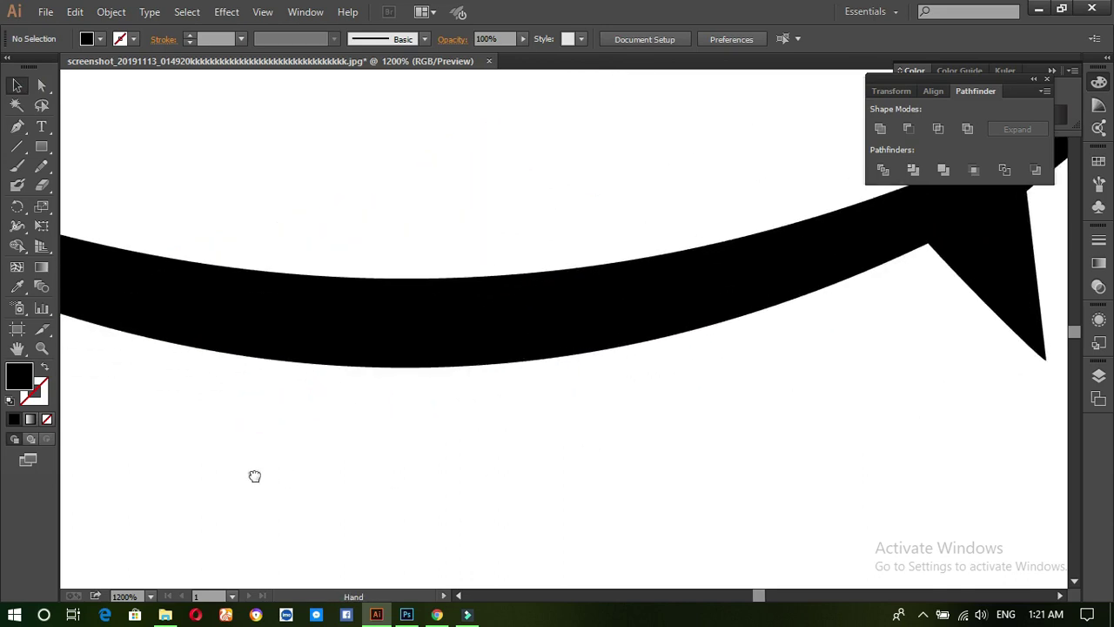
left_click_drag(250, 472, 958, 473)
left_click_drag(861, 434, 736, 493)
left_click(551, 293)
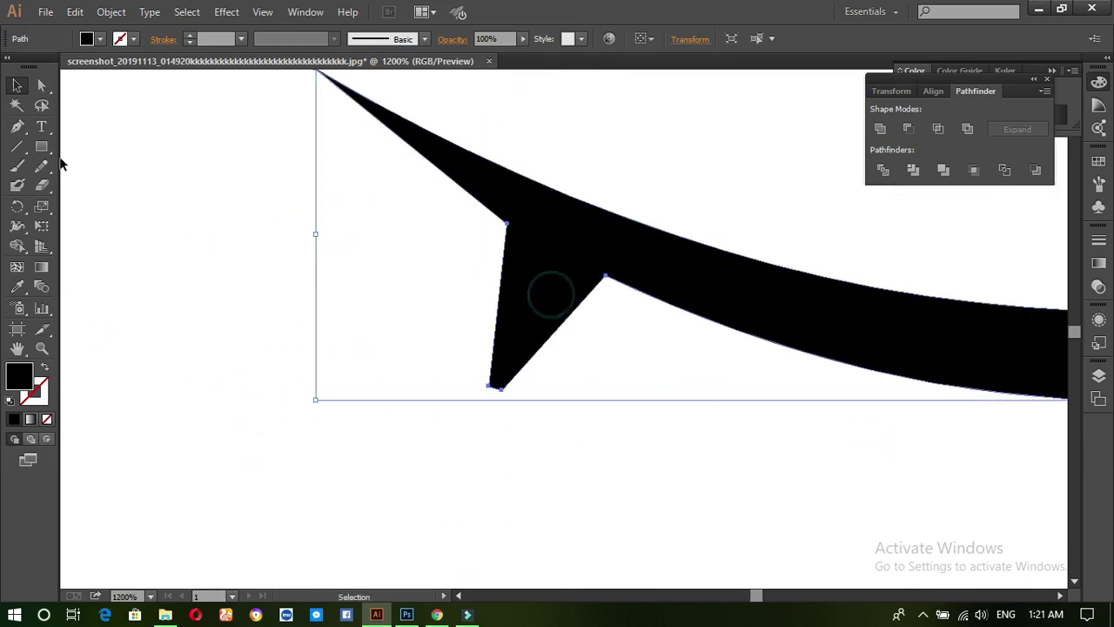
left_click(17, 125)
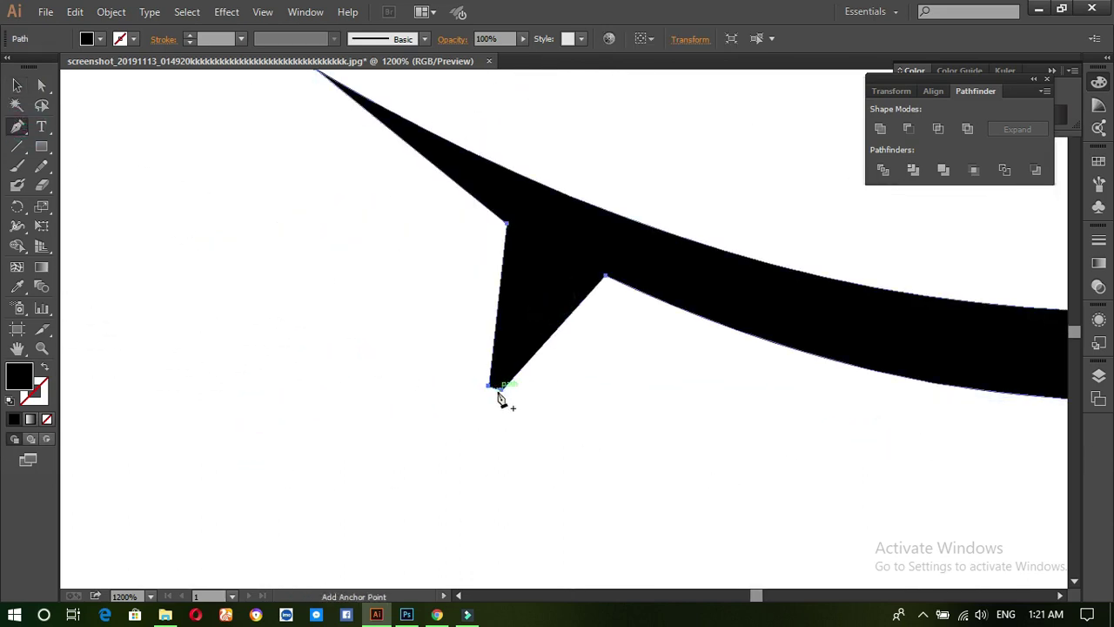
left_click(499, 391)
left_click(501, 393)
left_click(497, 390)
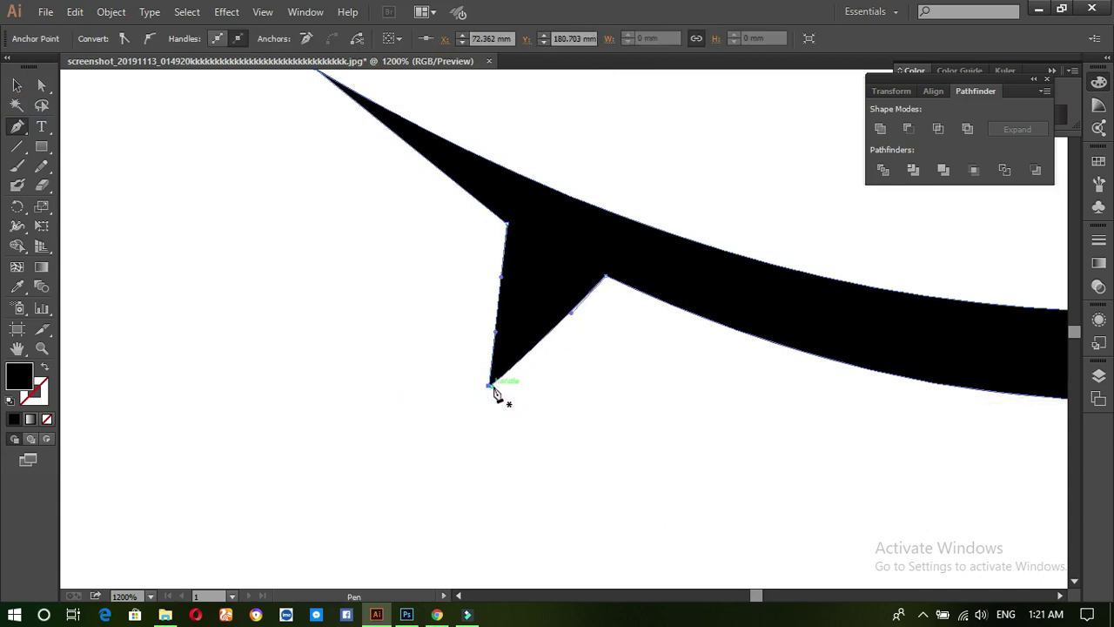
left_click(16, 87)
left_click(321, 248)
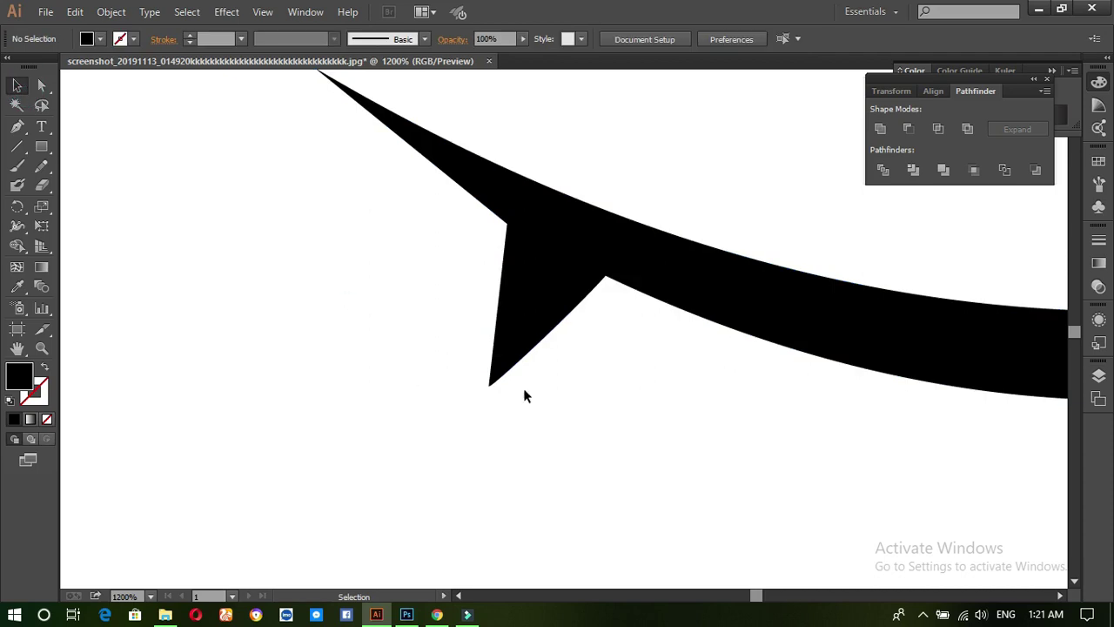
- Recolour the tub's upper rim band cyan with the Eyedropper, sampling the steam in the reference logo
left_click_drag(771, 360, 497, 386)
left_click(500, 378, "ctrl+alt")
left_click(500, 377, "ctrl+alt")
left_click(500, 378, "ctrl+alt")
left_click(500, 377, "ctrl+alt")
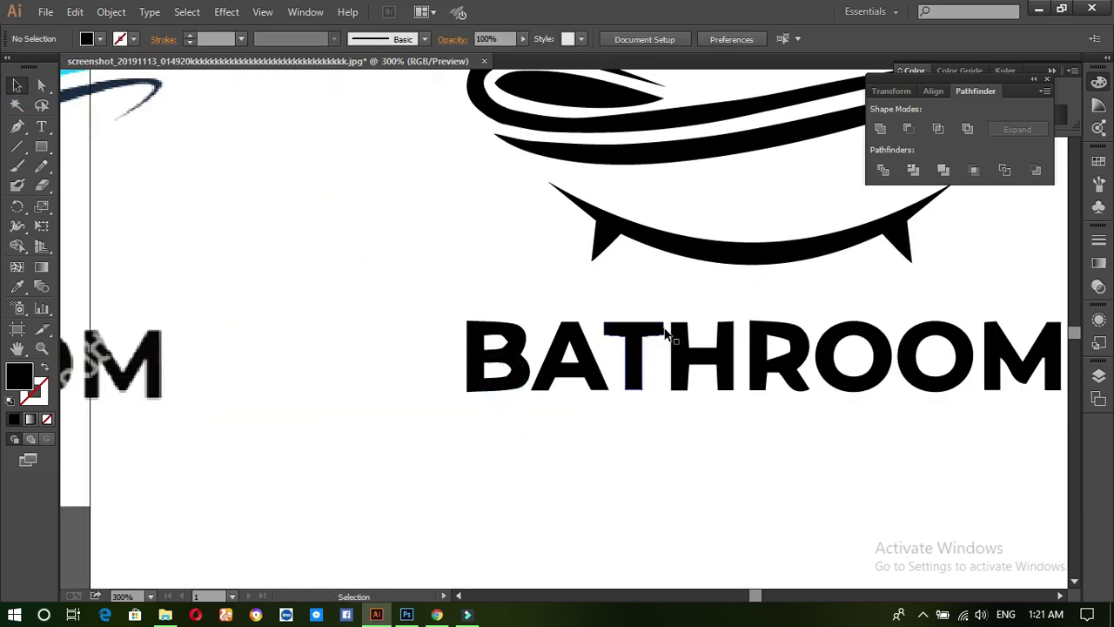
left_click_drag(728, 281, 608, 385)
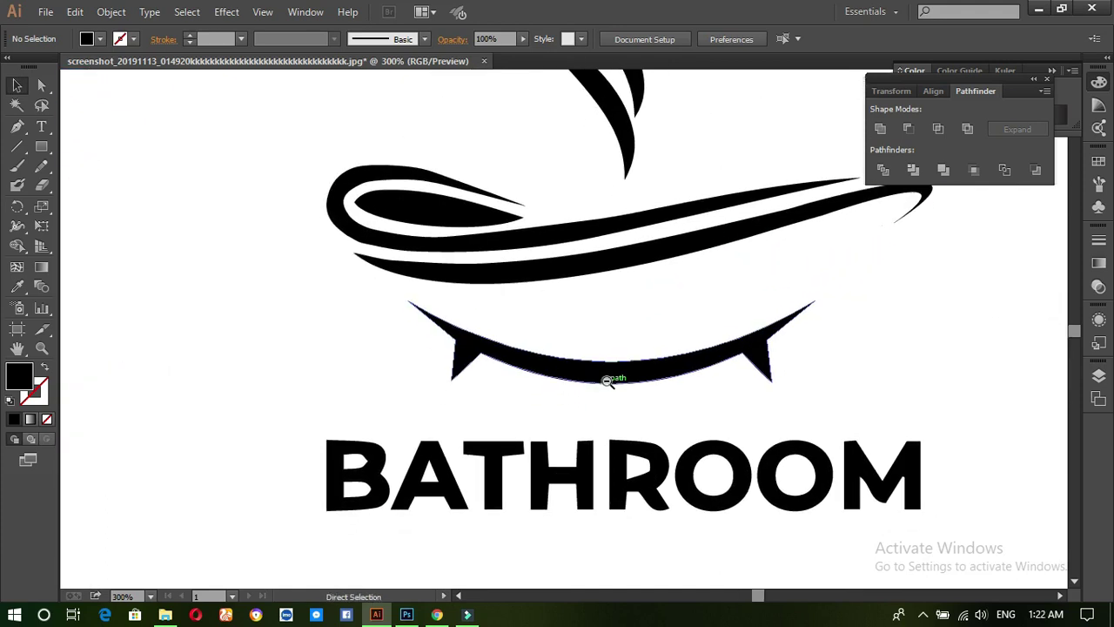
left_click(608, 381, "ctrl+alt")
left_click(607, 381, "ctrl+alt")
left_click(607, 381, "ctrl+alt")
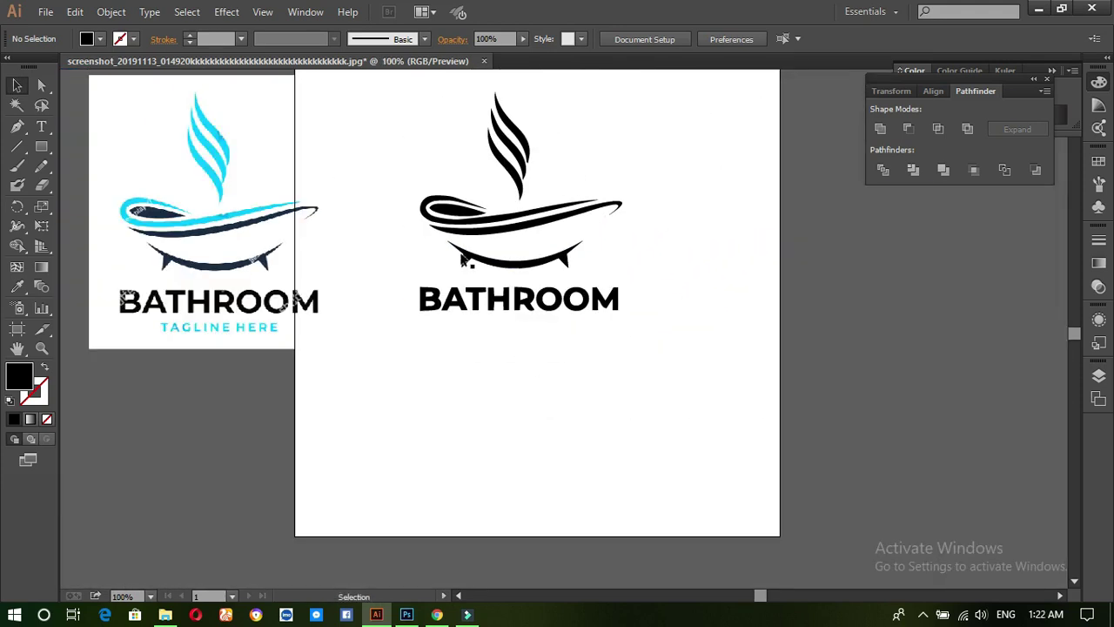
left_click(474, 224)
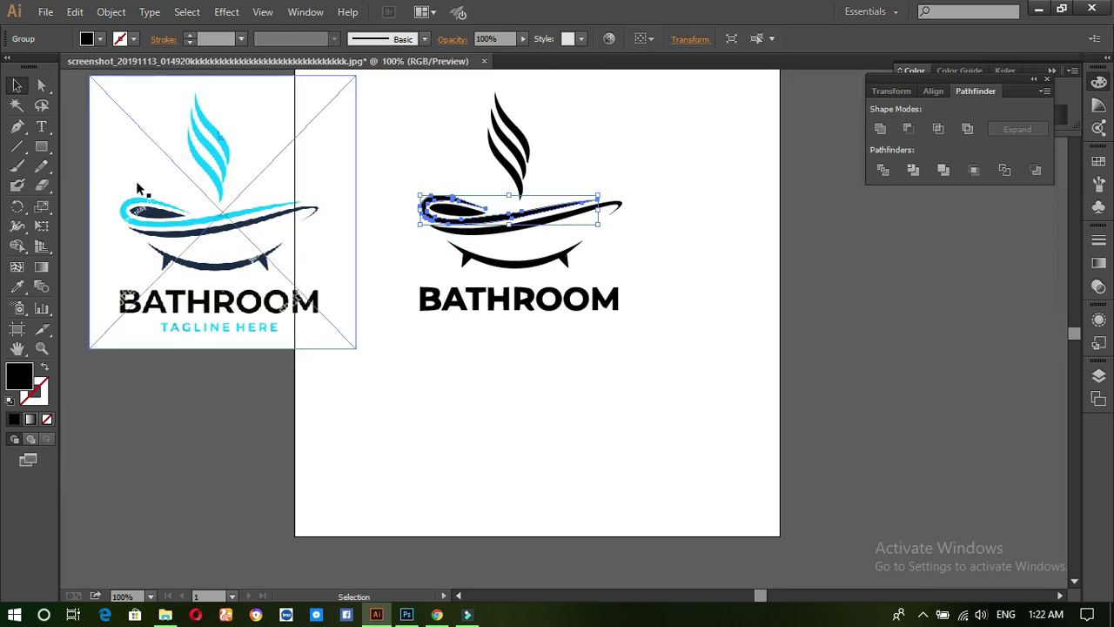
left_click(17, 287)
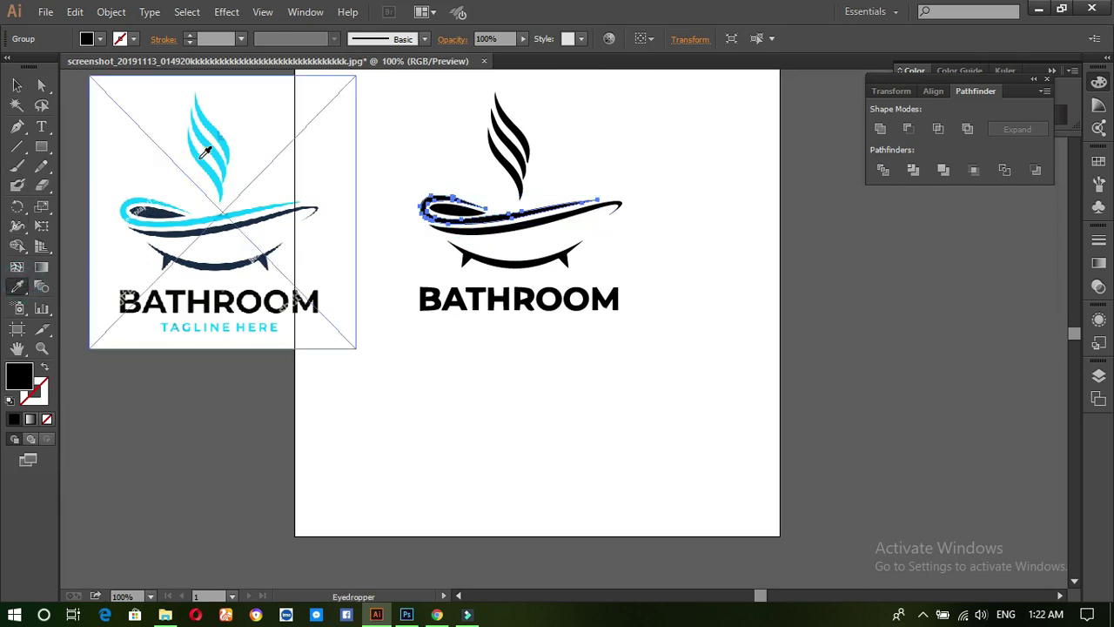
left_click(202, 156)
left_click(17, 85)
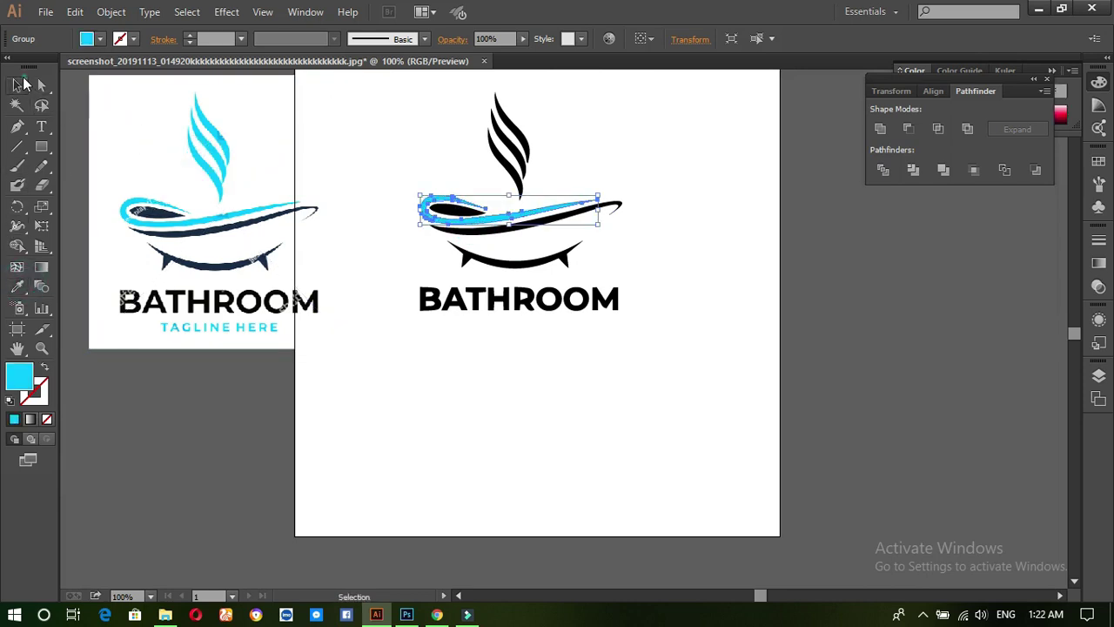
left_click(402, 445)
- Recolour the three steam shapes above the tub with the reference logo's cyan using the Eyedropper
left_click_drag(544, 117, 492, 180)
left_click(17, 288)
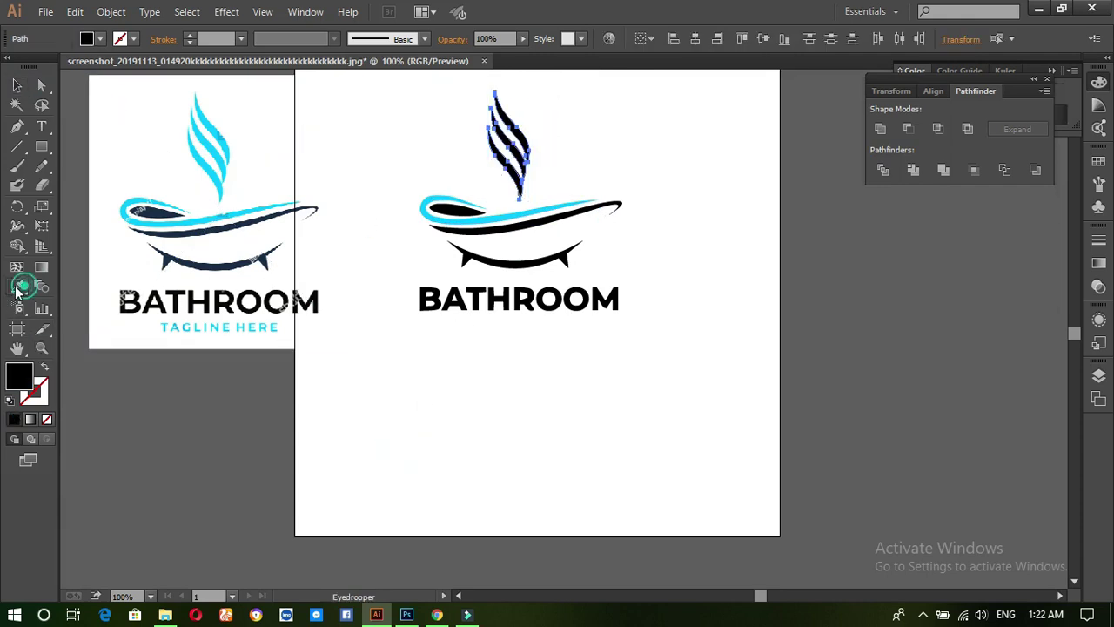
left_click(218, 161)
left_click(17, 84)
left_click(516, 417)
- Recolour all the BATHROOM lettering cyan with the Eyedropper, sampling the tub's upper rim band, and deselect it
left_click_drag(671, 312, 403, 298)
left_click(16, 287)
left_click(205, 214)
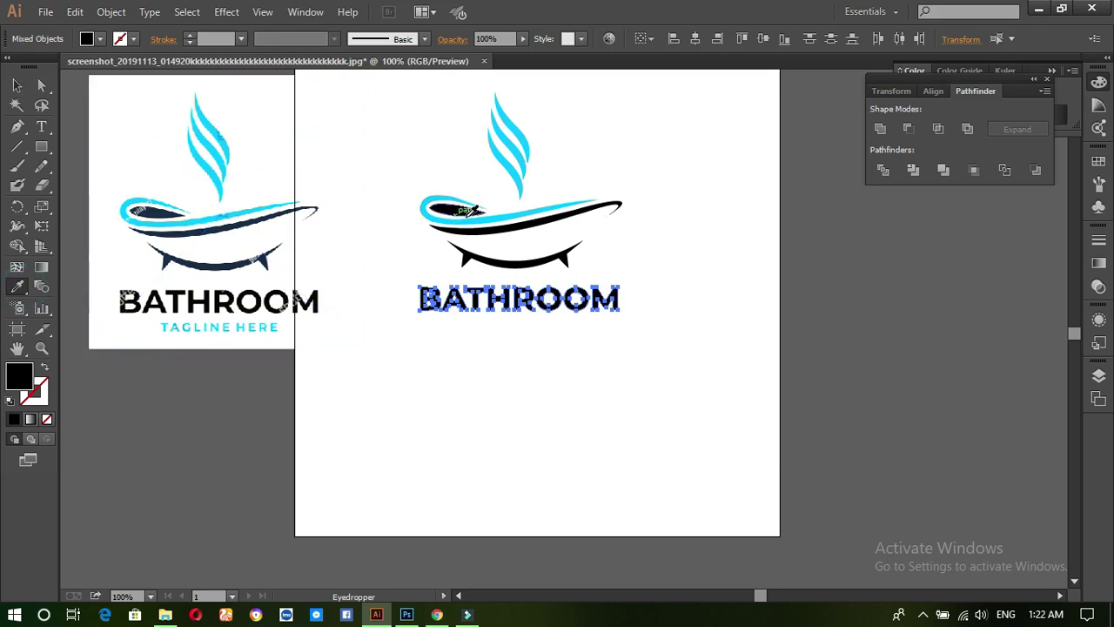
left_click(498, 214)
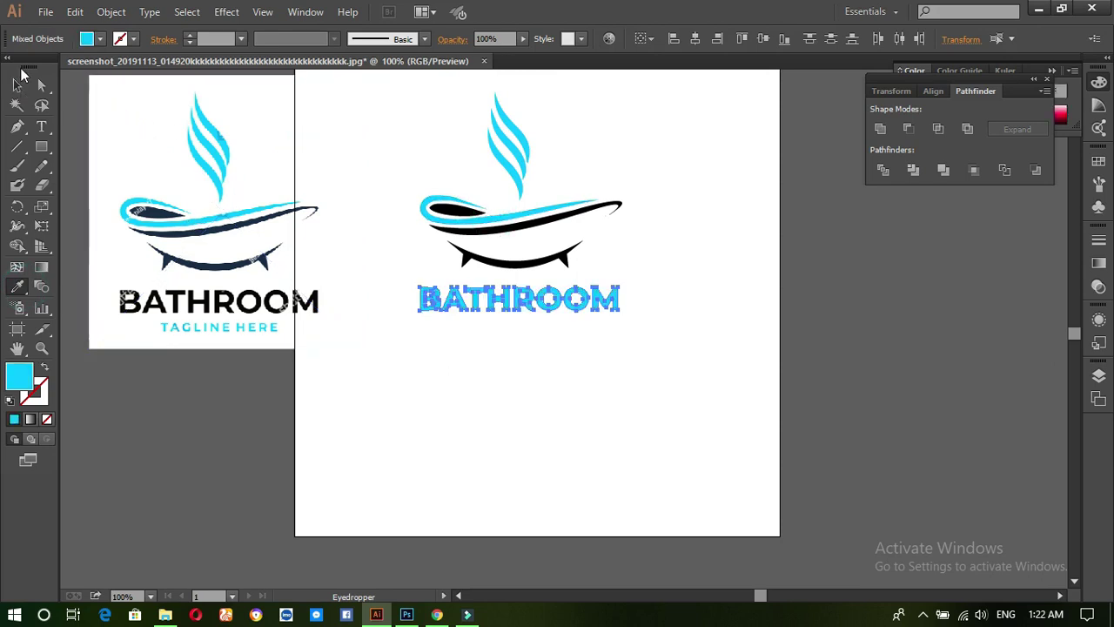
left_click(19, 84)
left_click(555, 452)
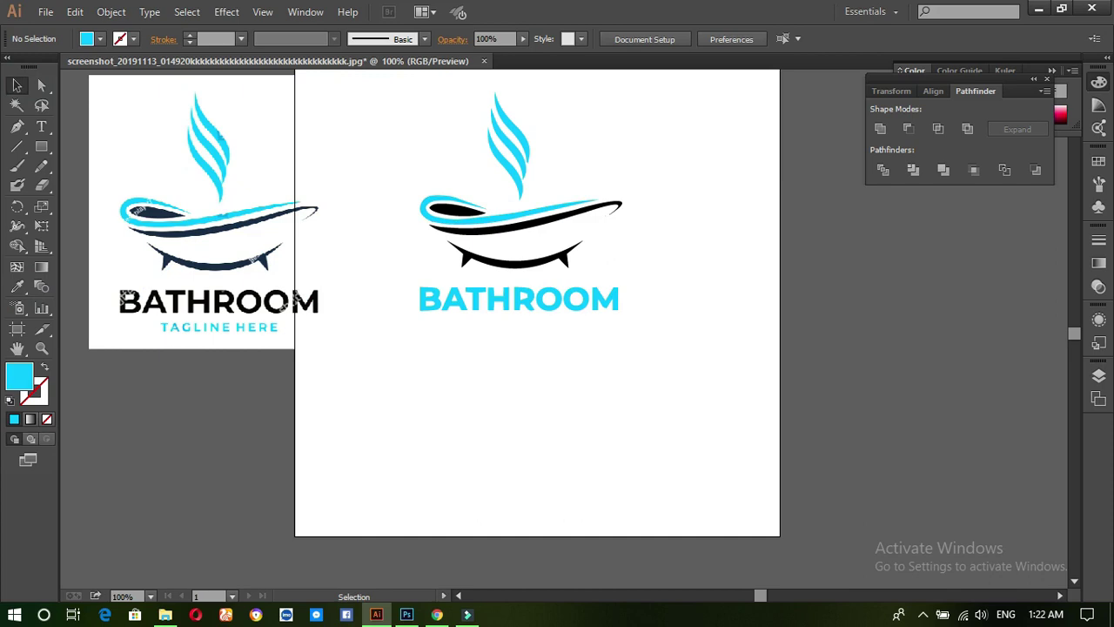
left_click(699, 442, "alt")
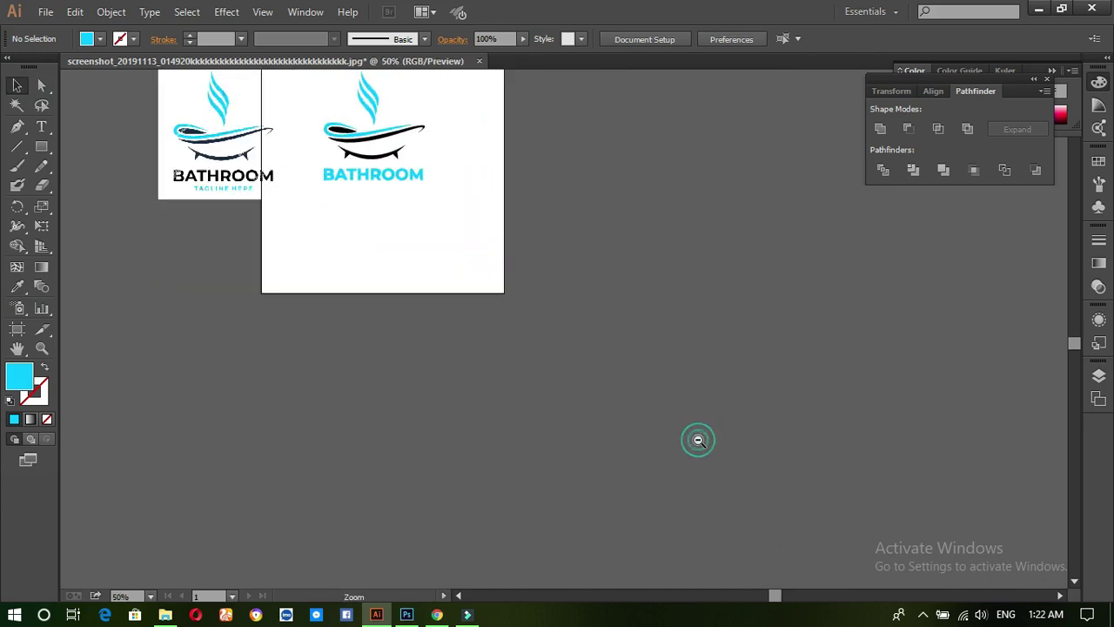
- Delete the linked reference logo image beside the artboard, leaving only the recoloured vector logo
left_click_drag(538, 344, 810, 496)
left_click(465, 372)
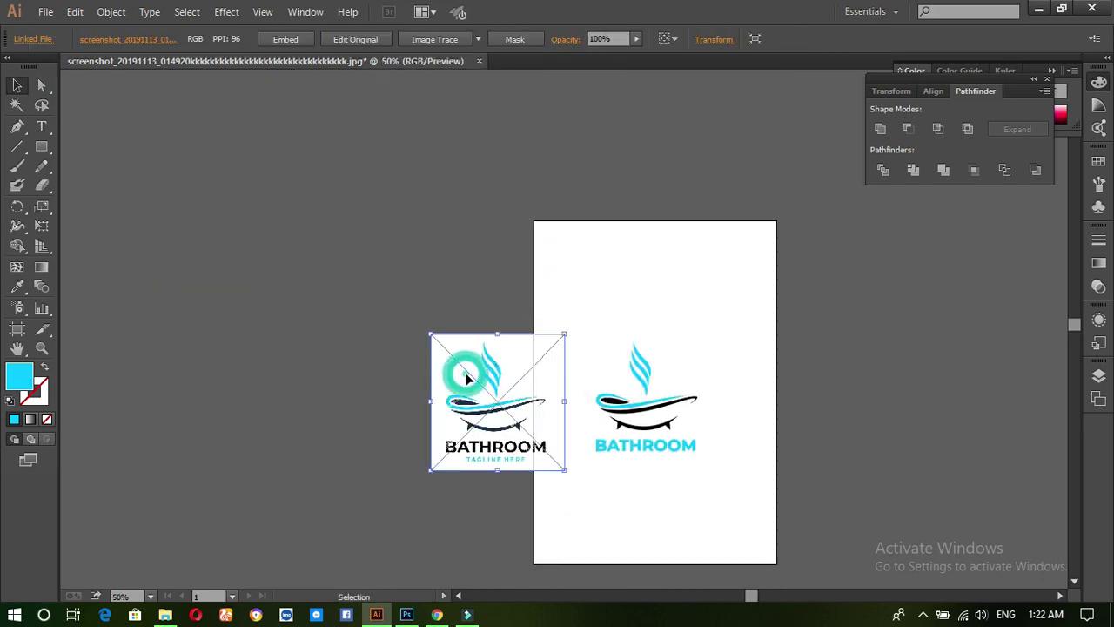
key("Delete")
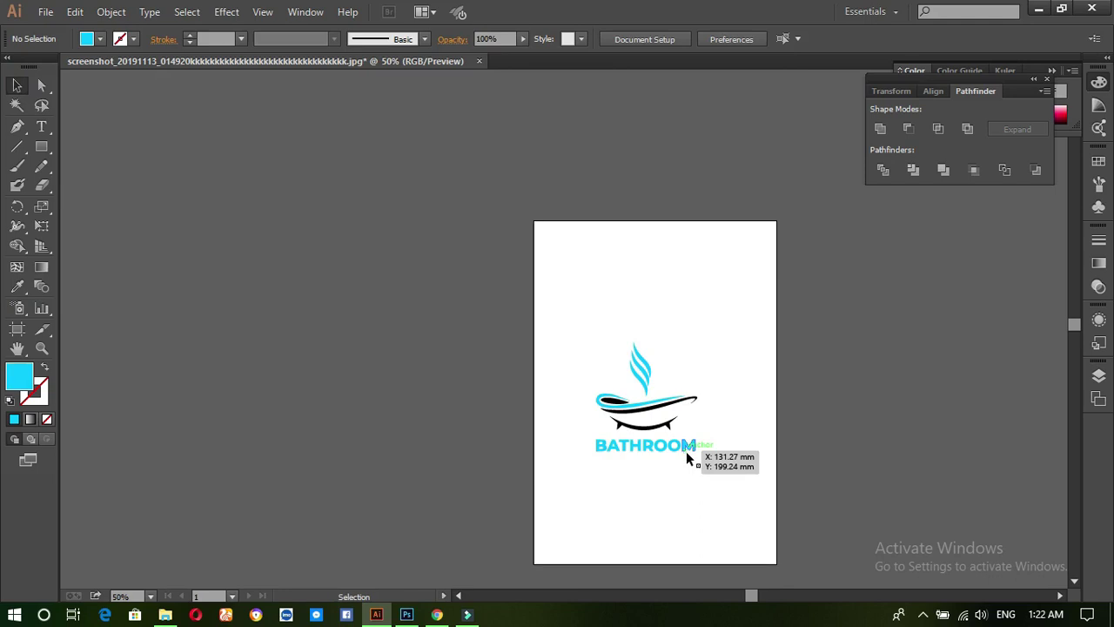
left_click(51, 18)
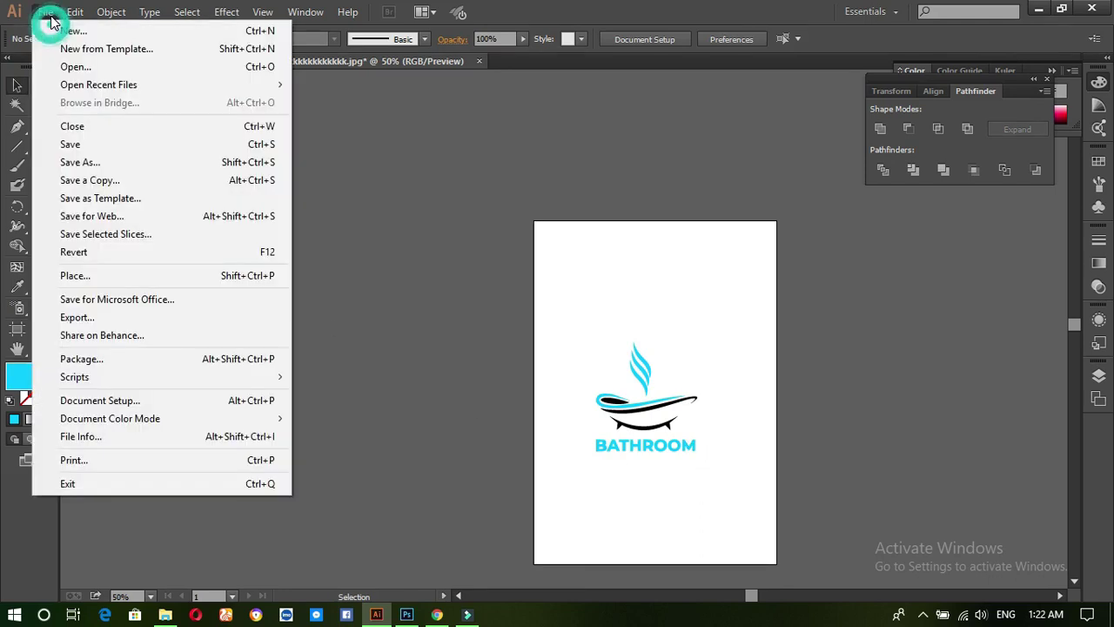
left_click(111, 271)
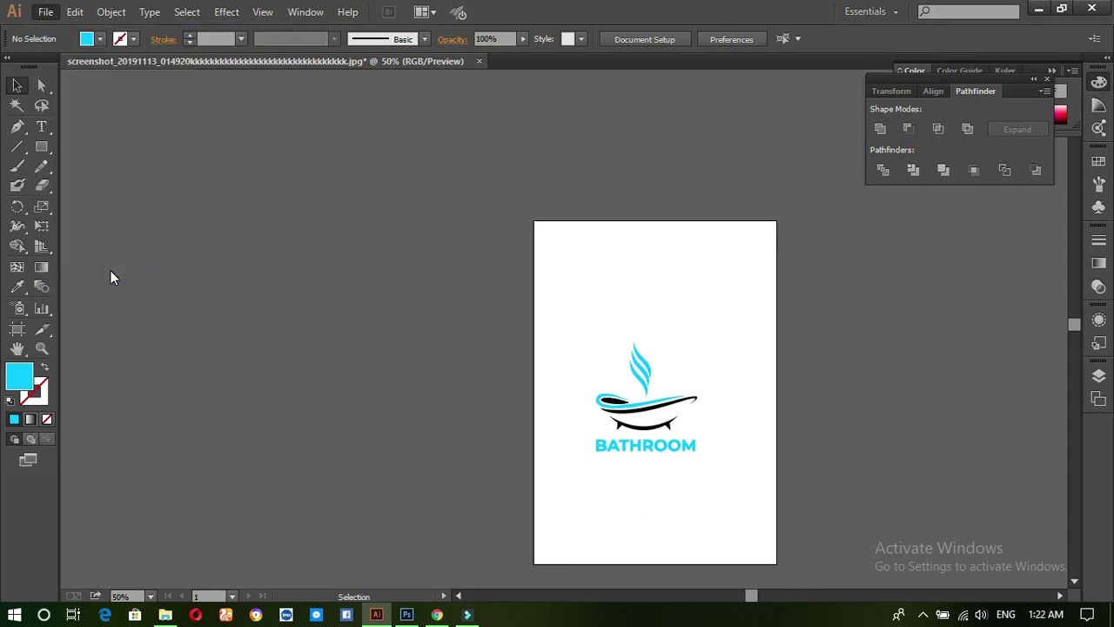
left_click(538, 13)
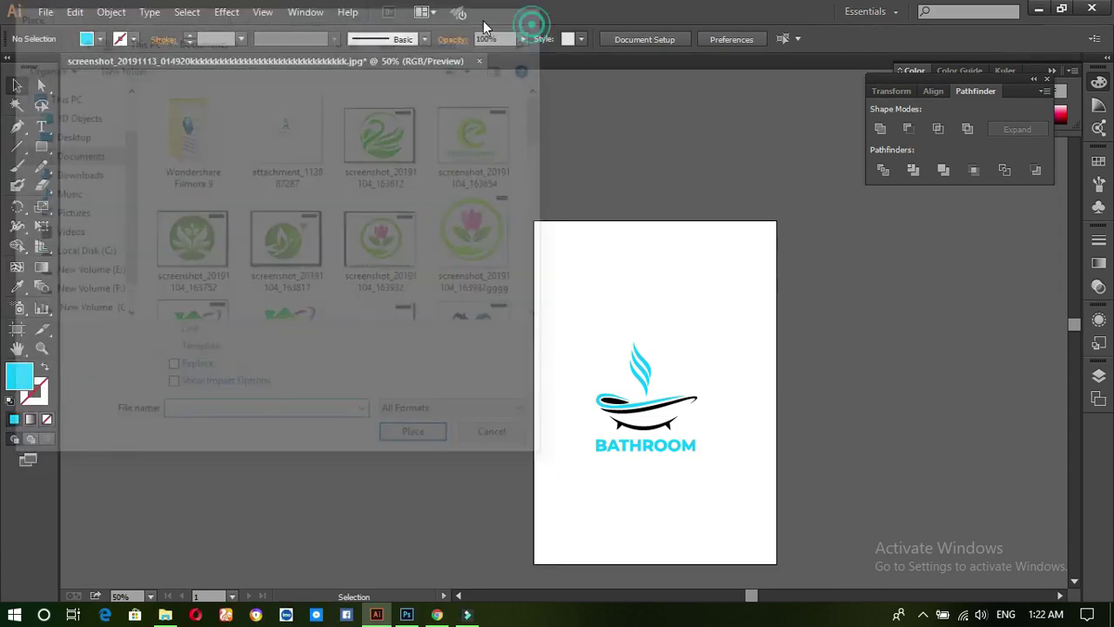
- Export the artboard for the web as a transparent 256-colour GIF at 595 x 842 px into the Documents folder
left_click(48, 13)
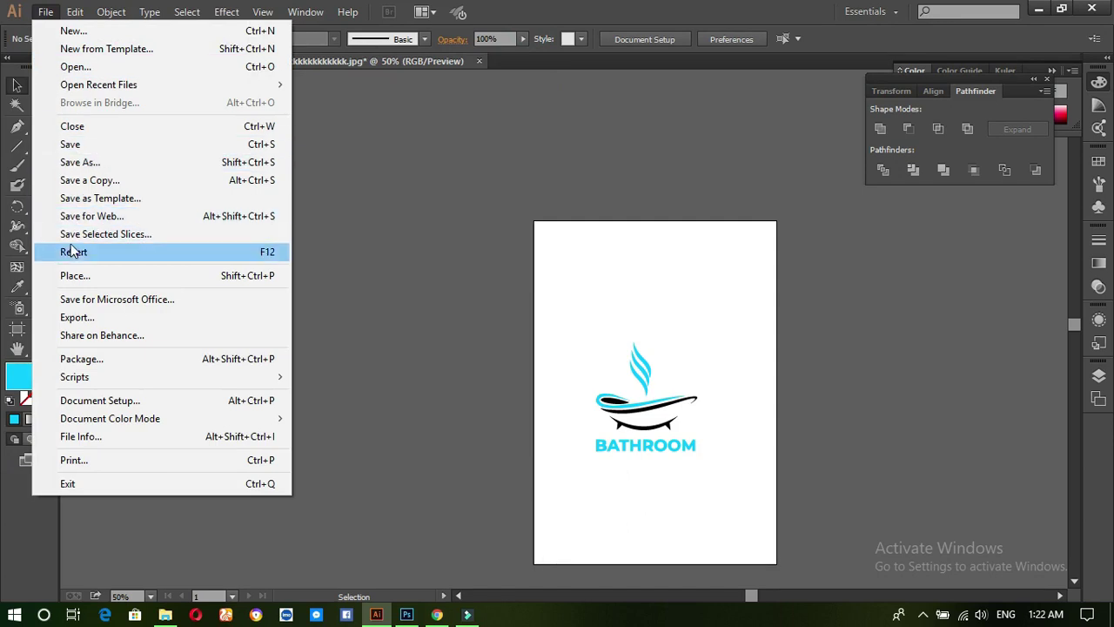
left_click(107, 218)
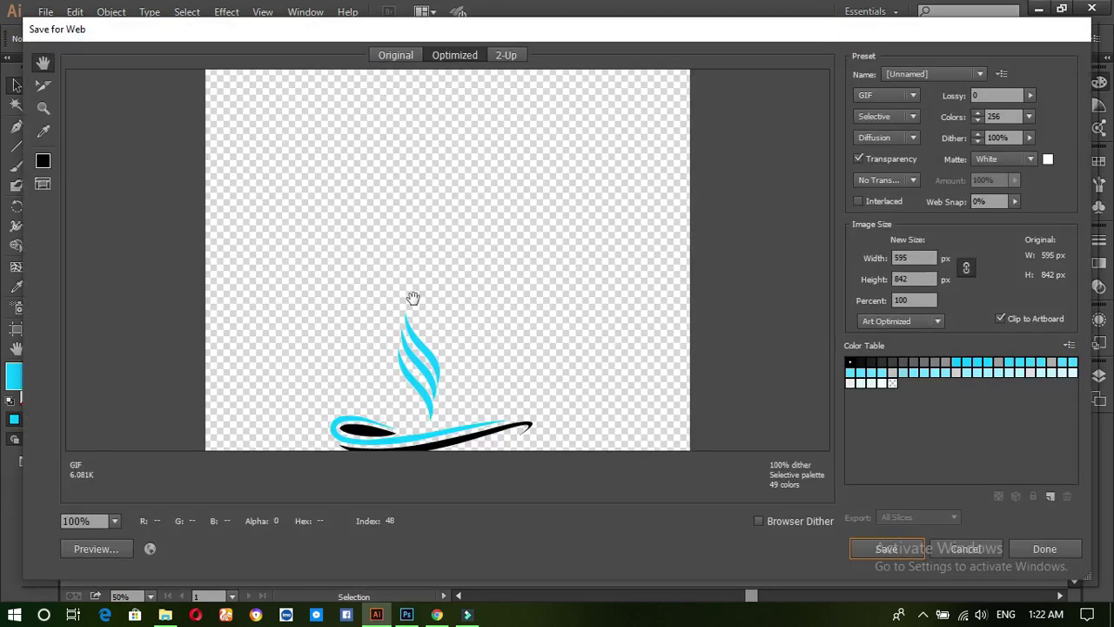
left_click(887, 548)
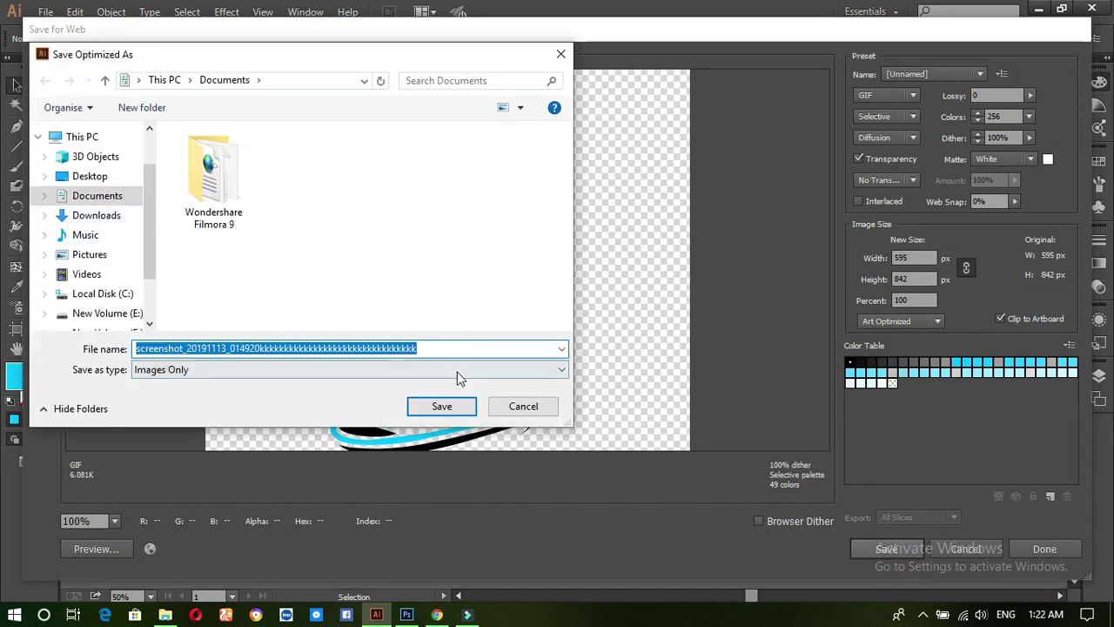
left_click(462, 409)
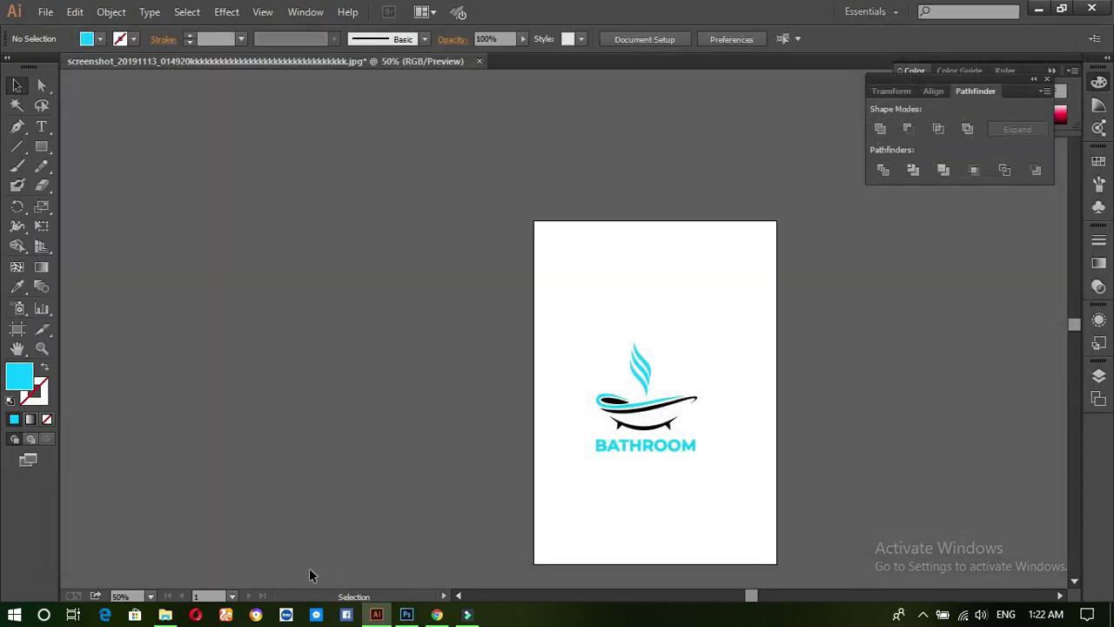
- Open the exported bathroom logo GIF from the Documents folder in Photoshop and shift the logo slightly up on its canvas
left_click(176, 616)
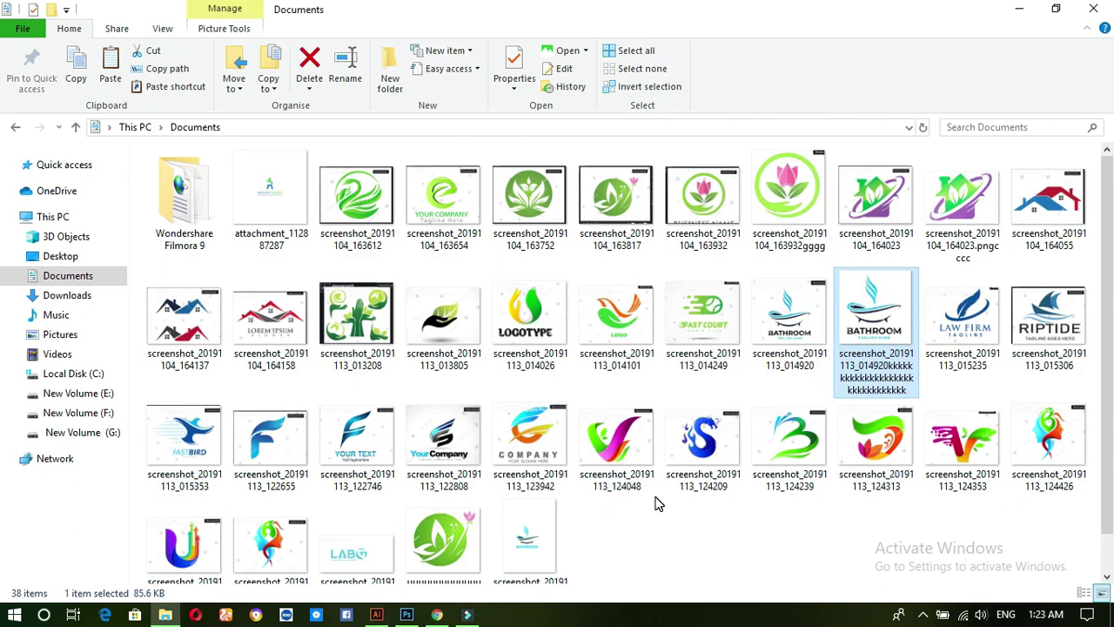
scroll(657, 504, "down", 1)
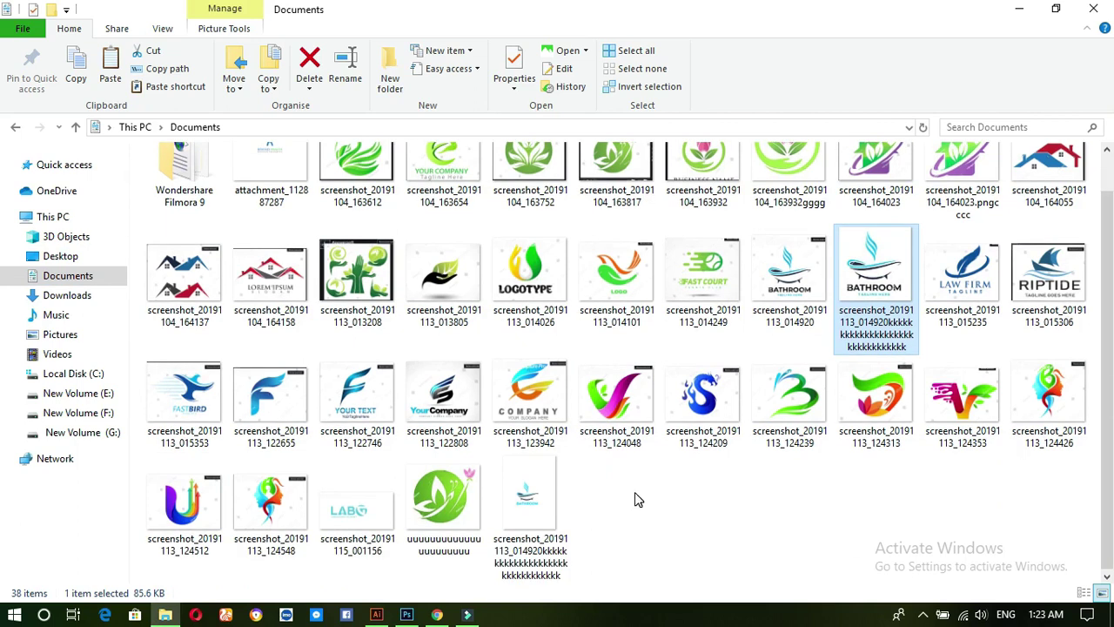
left_click(558, 493)
left_click_drag(416, 614, 557, 9)
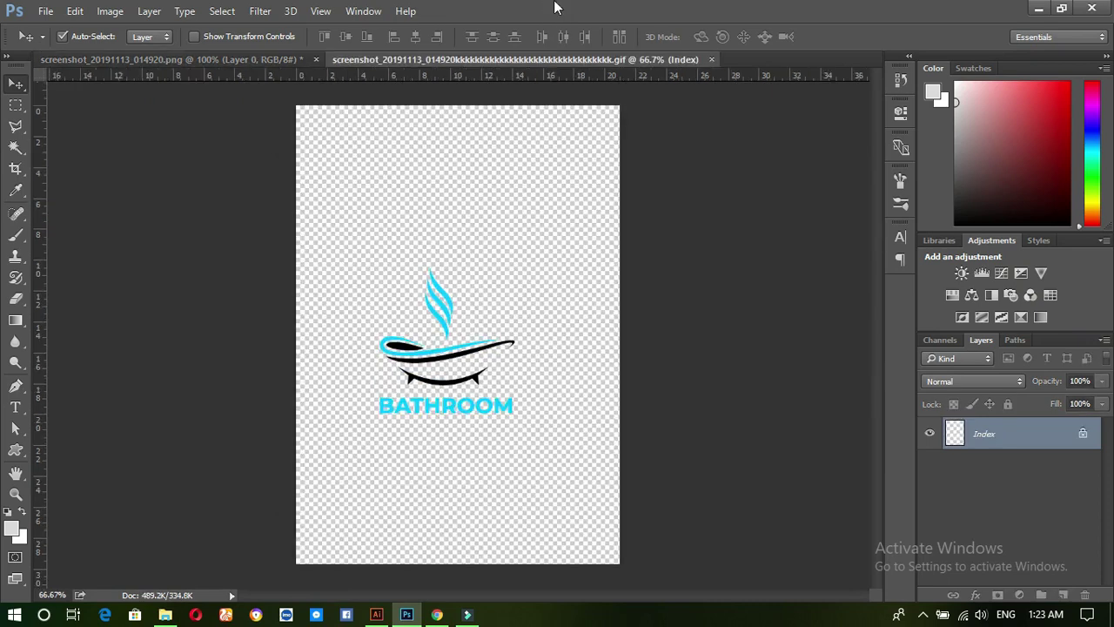
mouse_move(448, 313)
left_mouse_down()
mouse_move(436, 268)
mouse_move(458, 313)
left_mouse_up()
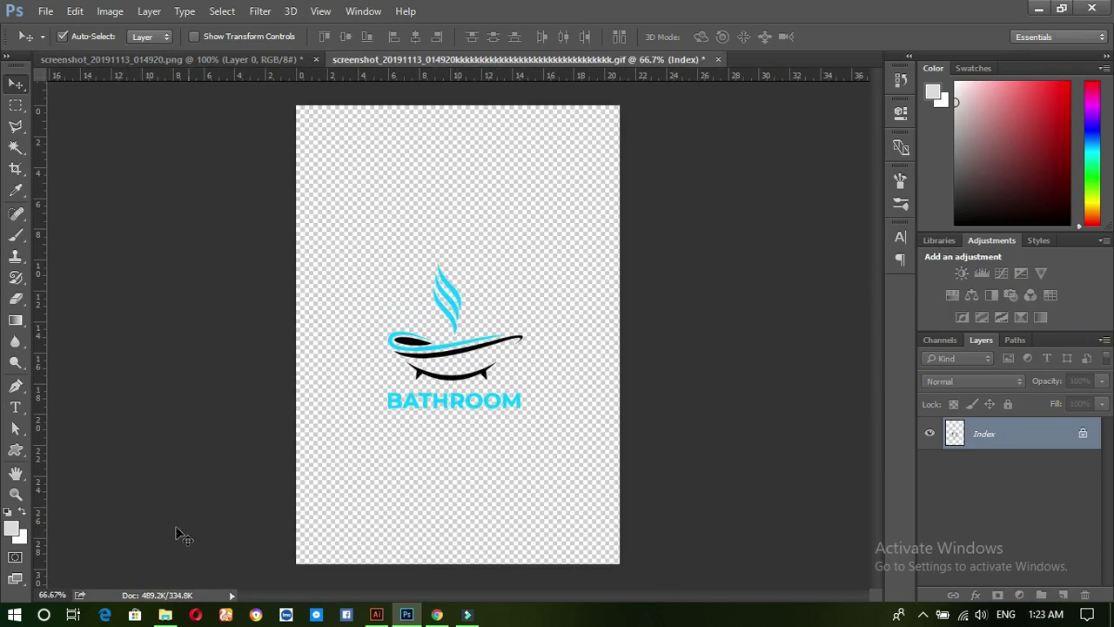
- Open the PSD "01 Logo Mockup - by PuneDesign" from E:, folder mockup 1 > Logo MockUp > best 111111, in Photoshop
left_click(162, 614)
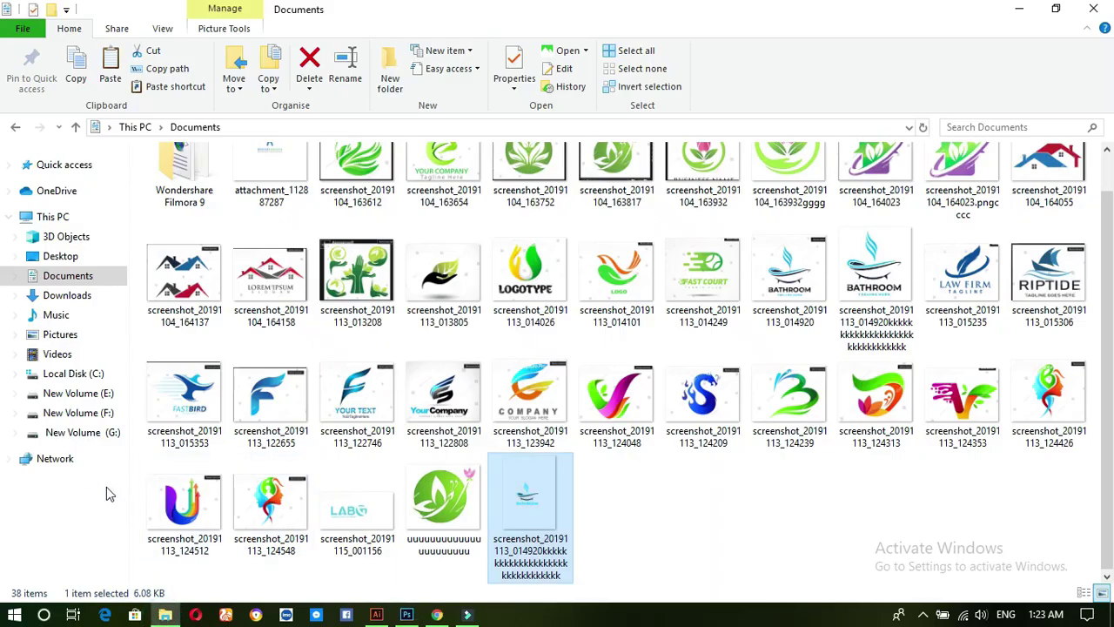
left_click(94, 413)
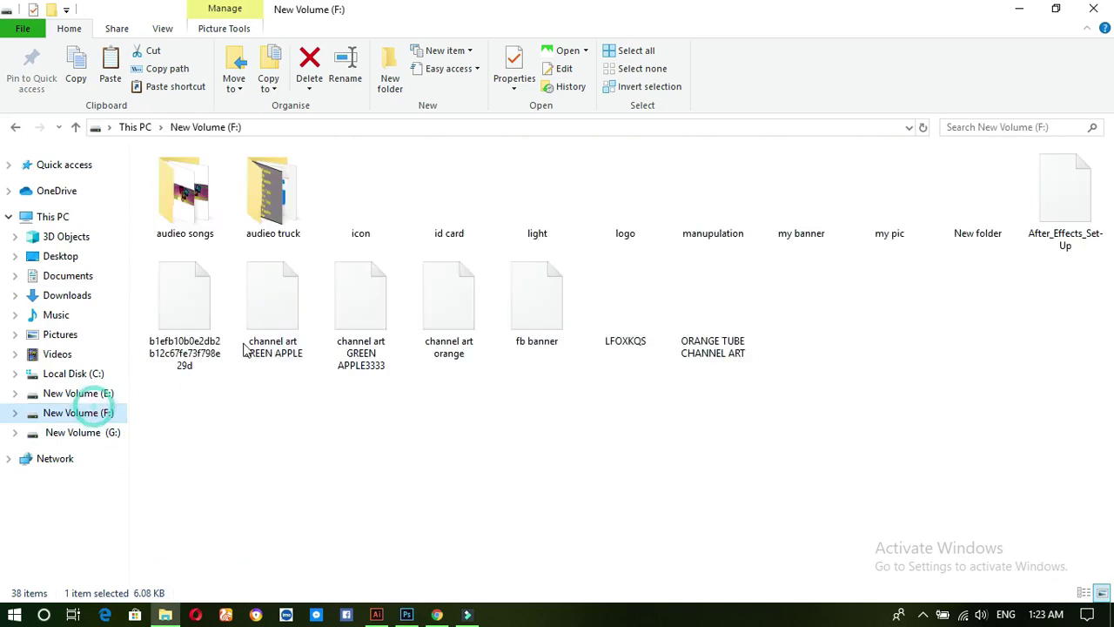
left_click(111, 398)
double_click(621, 206)
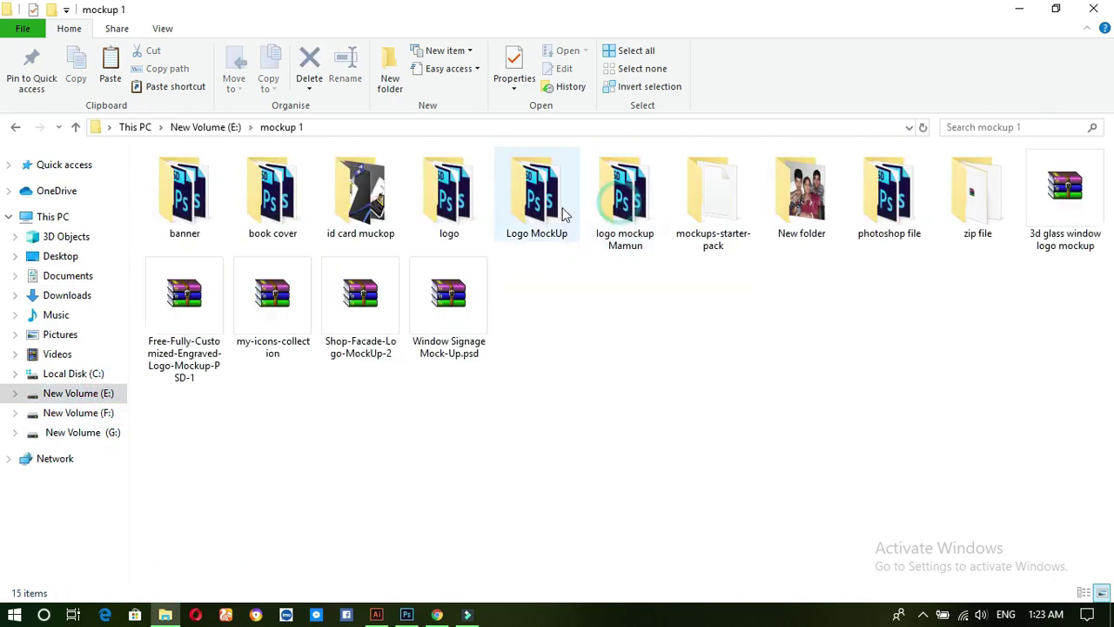
double_click(558, 203)
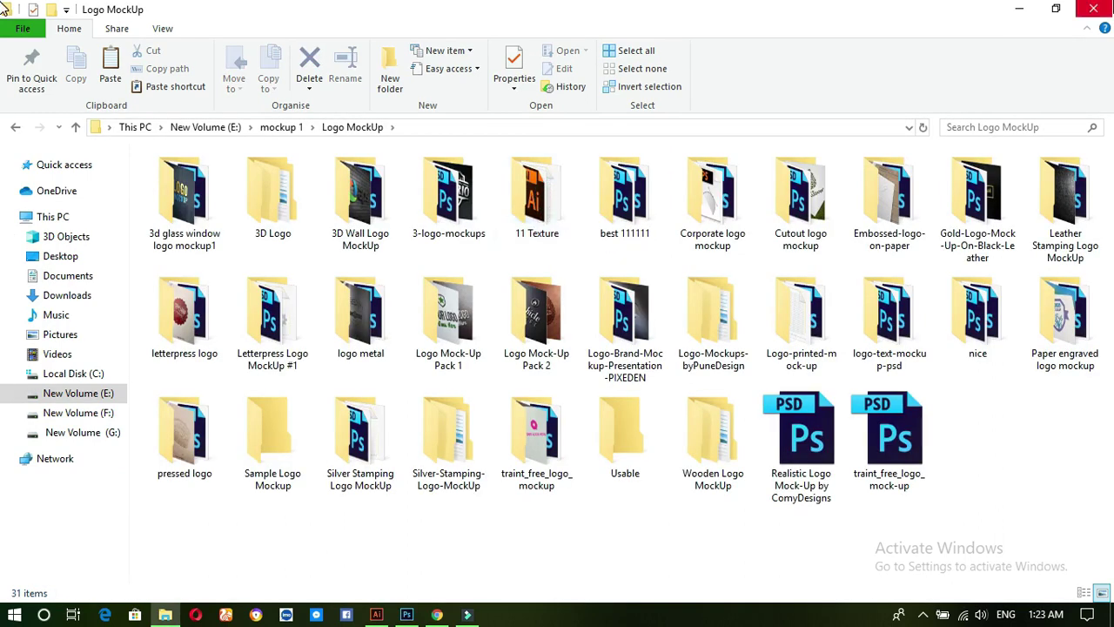
left_click(564, 222)
double_click(625, 198)
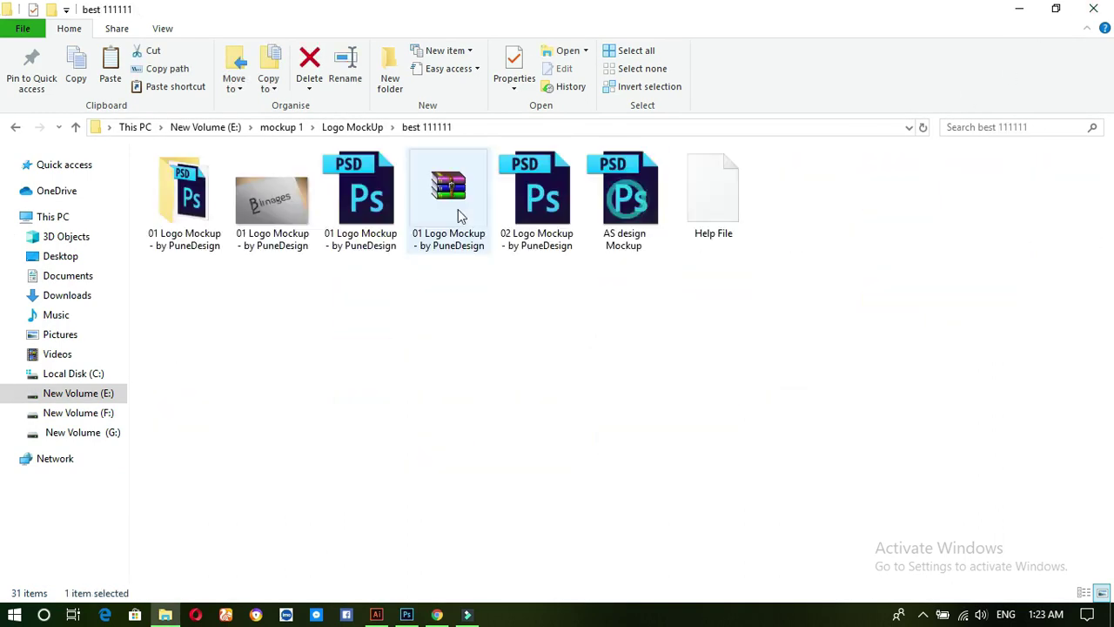
left_click(357, 206)
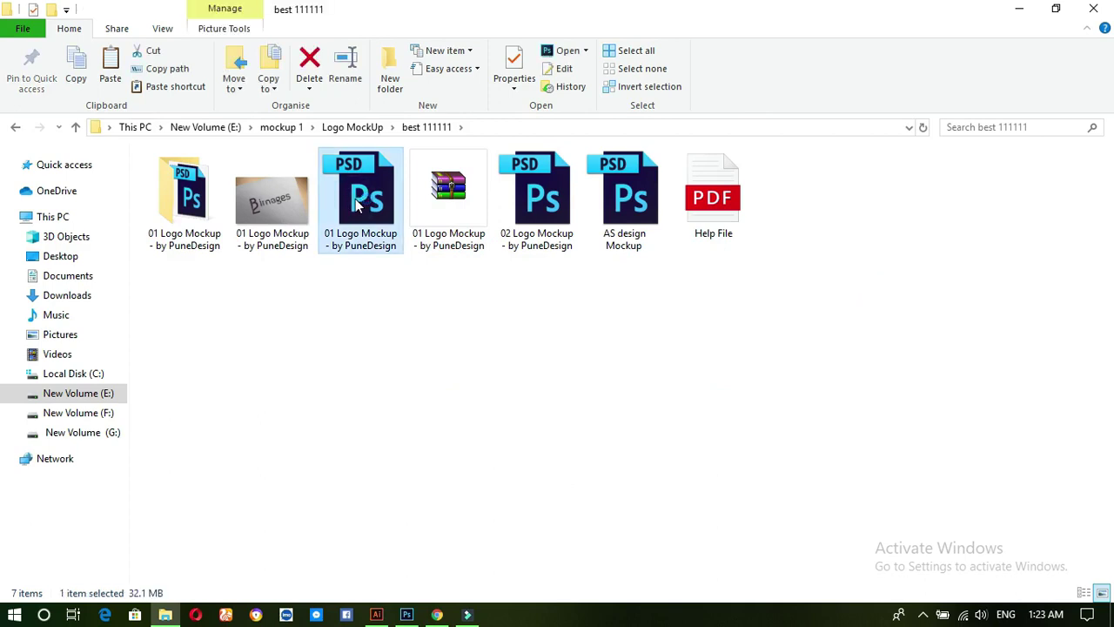
double_click(355, 198)
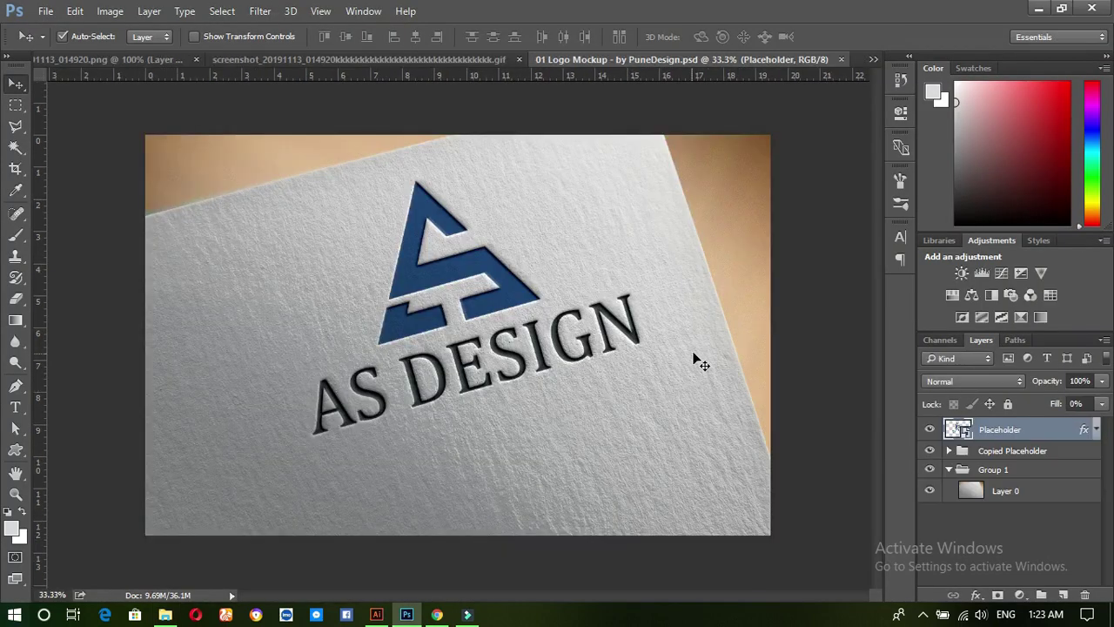
- Open the contents of the mockup's Placeholder smart object and hide the Vector Smart Object layer inside it
double_click(966, 430)
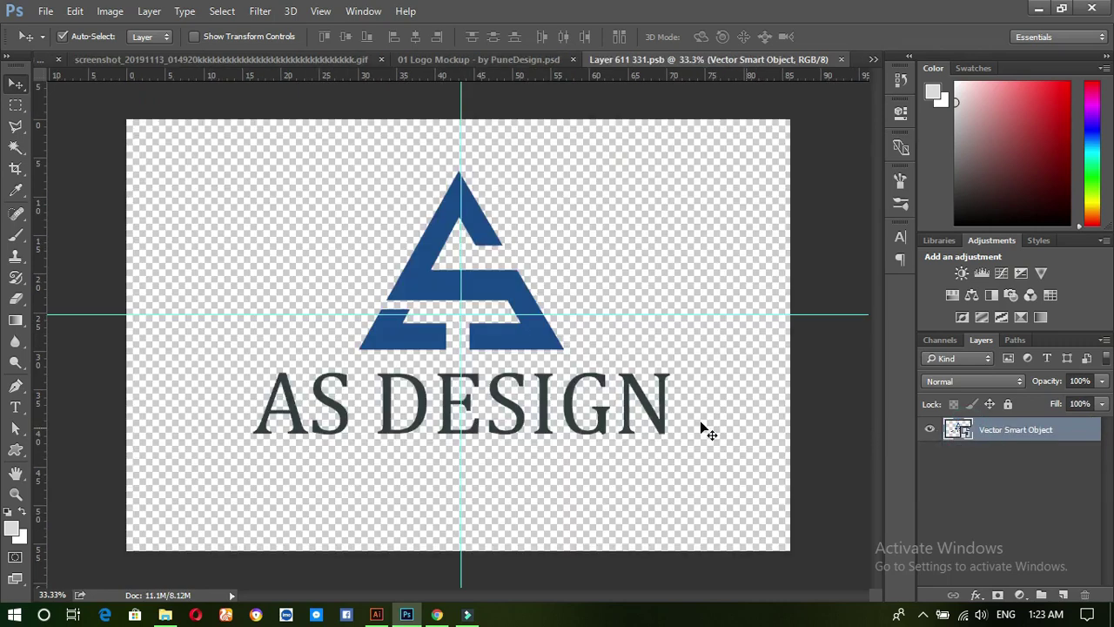
left_click(929, 430)
- Try to move the bathroom logo straight from the GIF document into the open smart object document
left_click(513, 57)
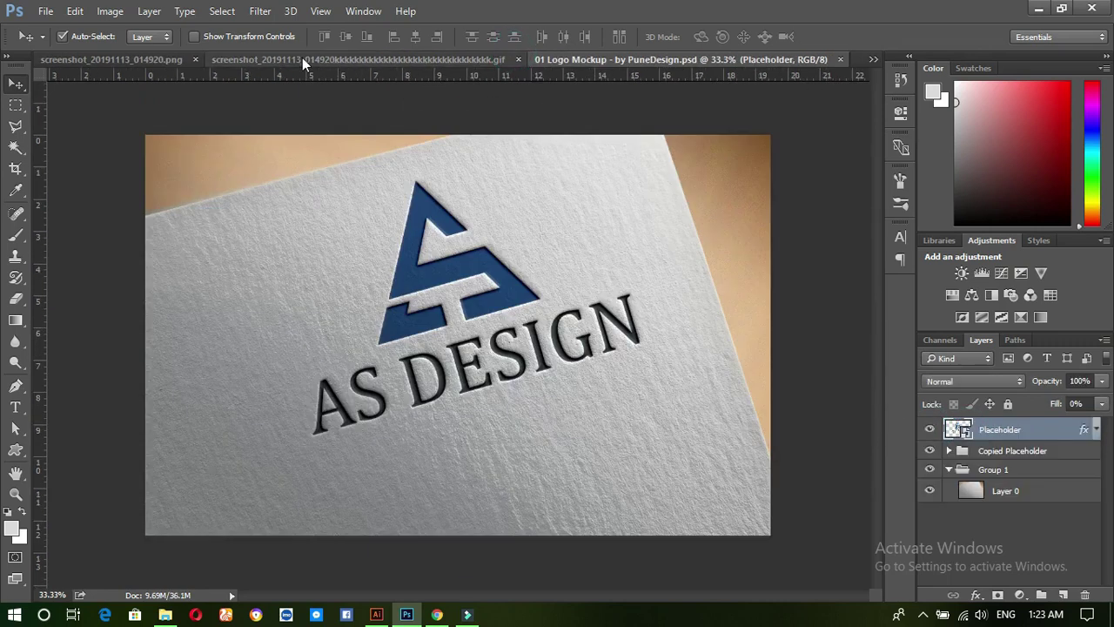
left_click(302, 57)
left_click_drag(437, 330, 450, 310)
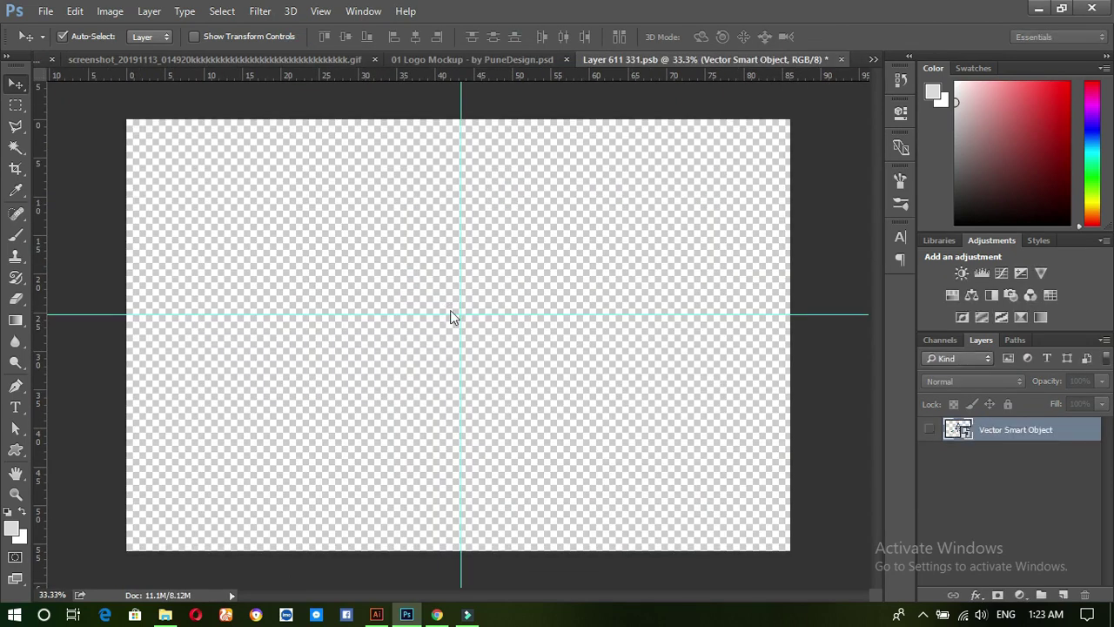
- Copy the bathroom logo from the GIF document with a rectangular marquee around it and paste it into Layer 611 331.psb
left_click(309, 57)
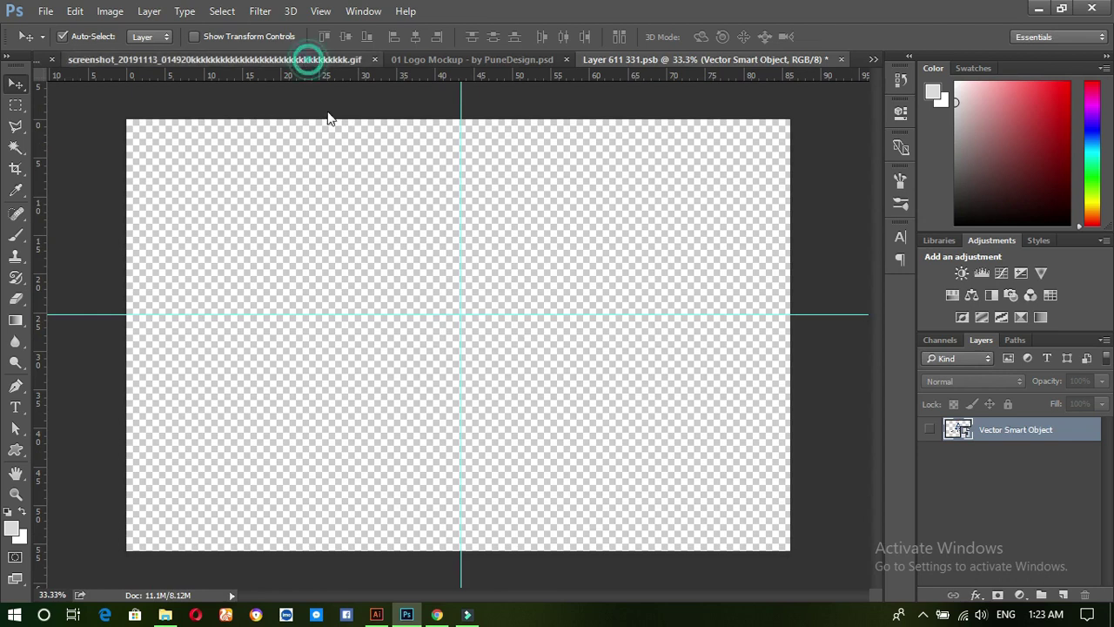
left_click(16, 104)
left_click_drag(345, 197, 566, 499)
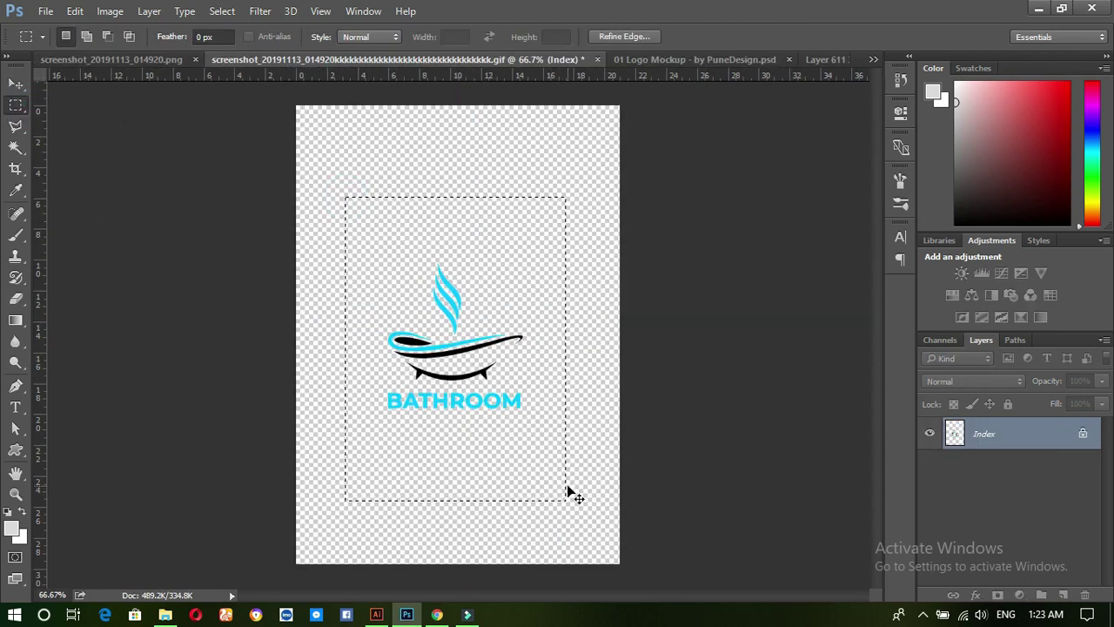
left_click(841, 54)
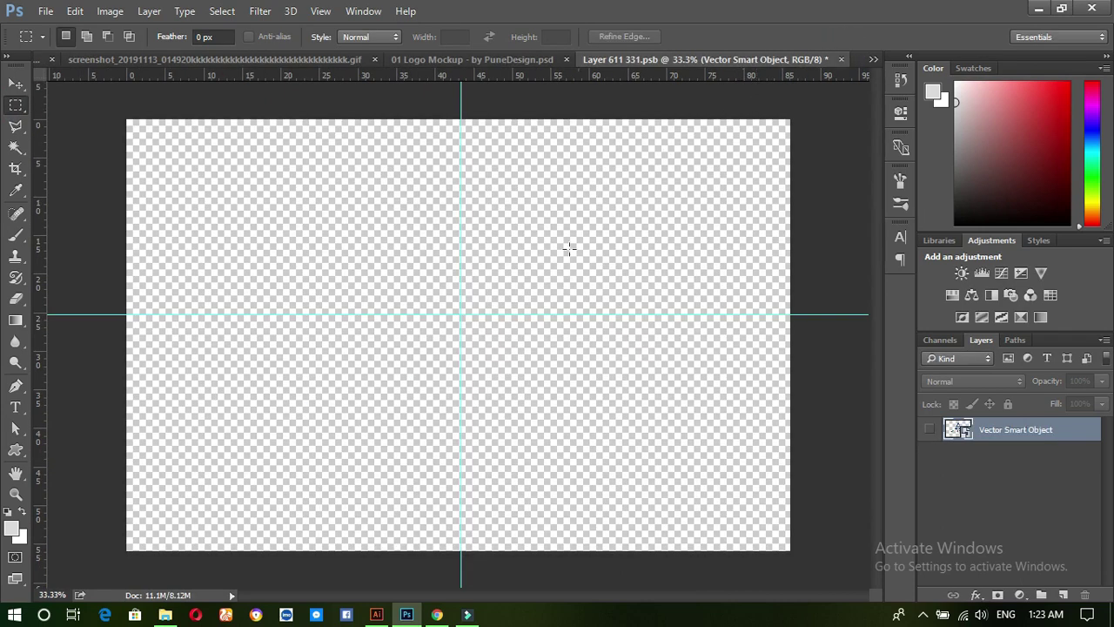
left_click(17, 84)
left_click(521, 293)
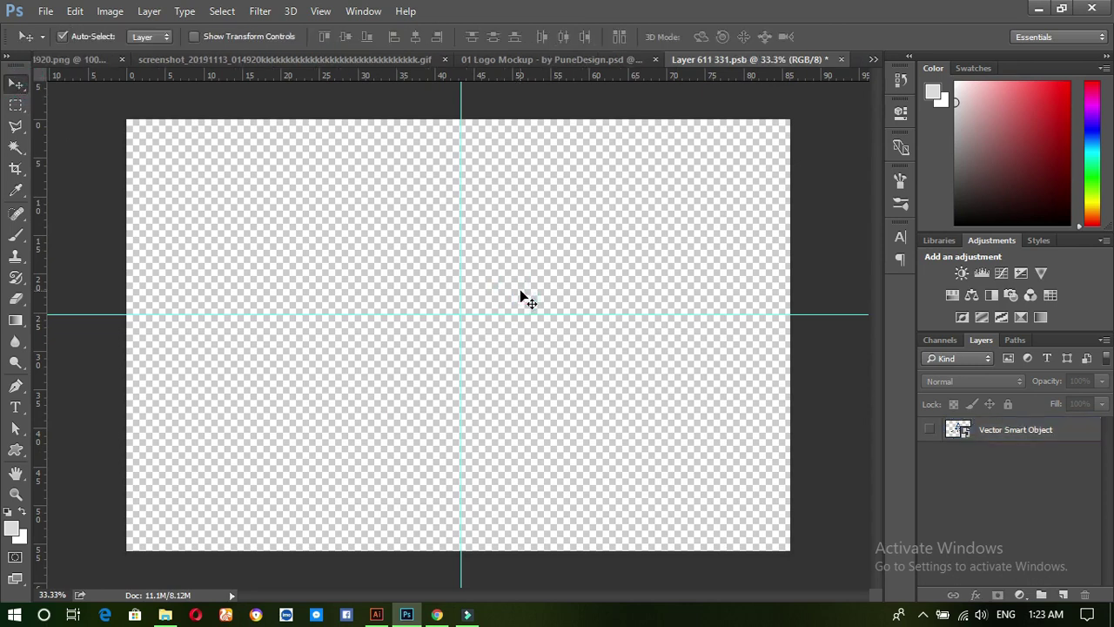
left_click(277, 59)
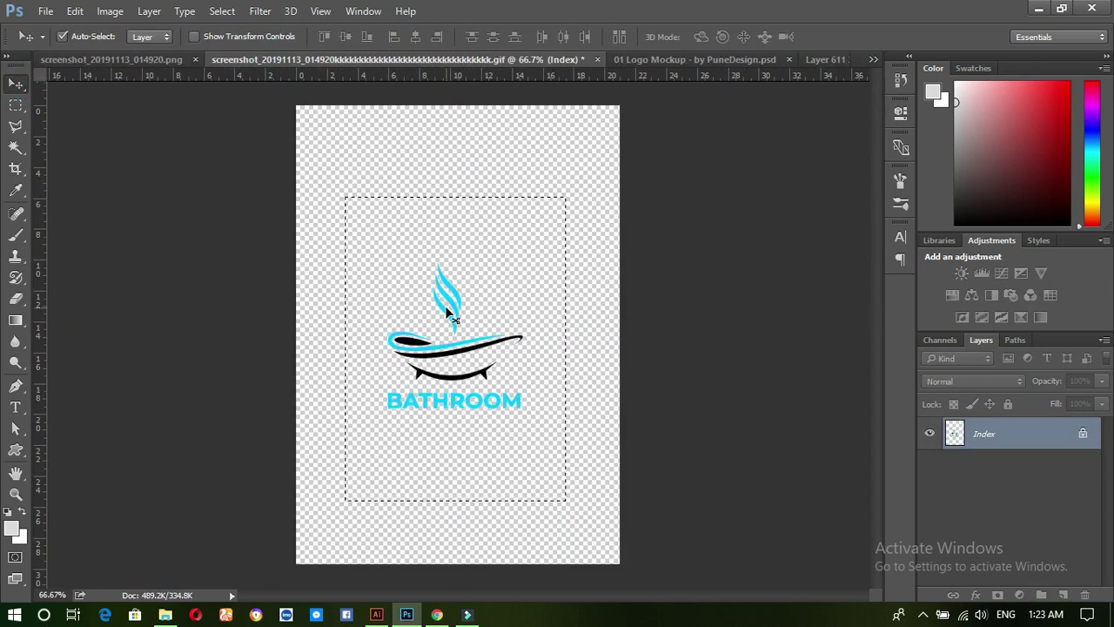
left_click(843, 59)
key("ctrl+v")
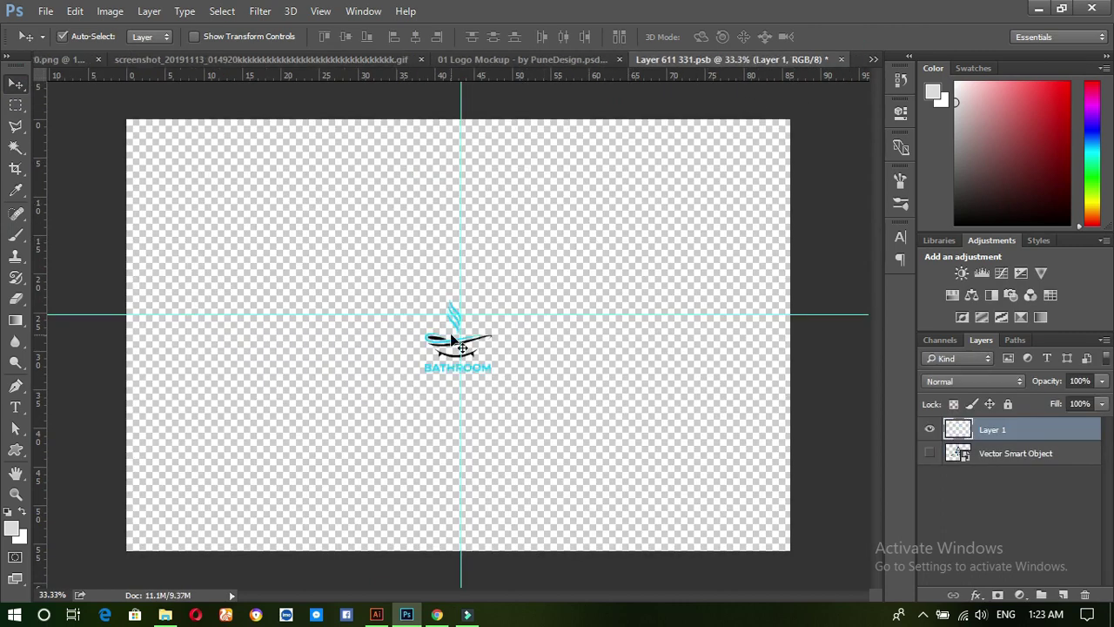
- Scale the pasted bathroom logo up to about 301% around its centre with Free Transform and apply it
key("ctrl+t")
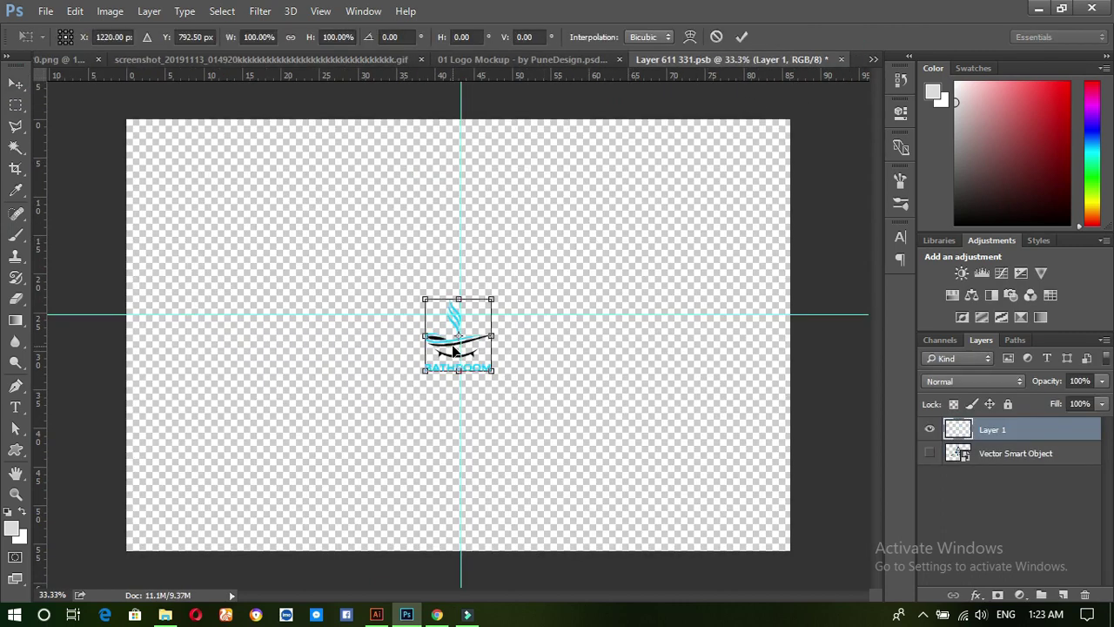
left_click_drag(487, 366, 559, 444)
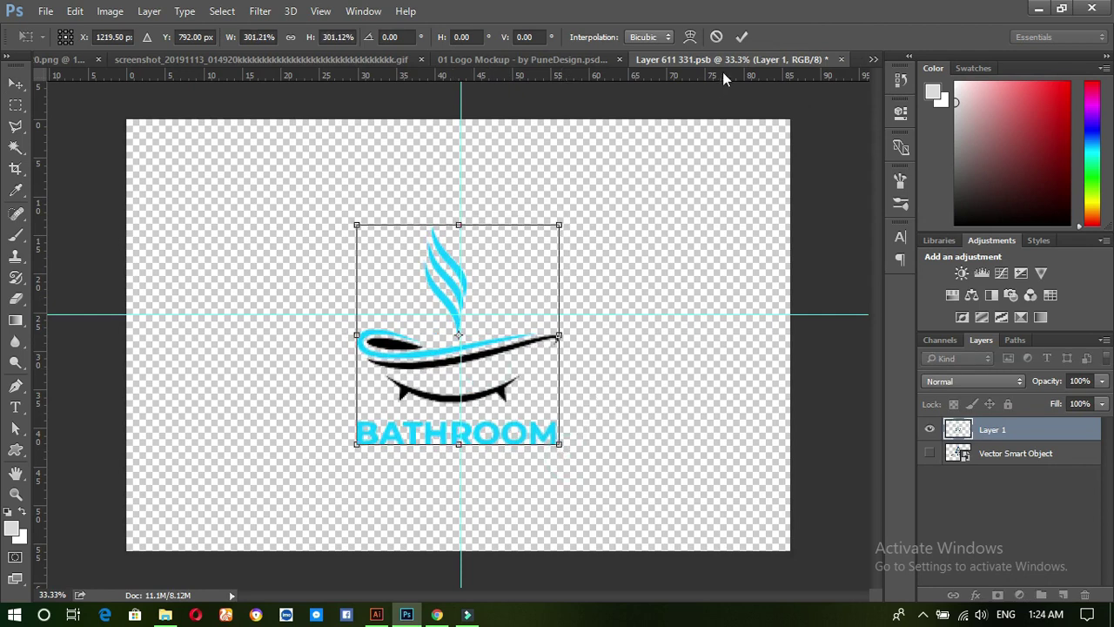
left_click(740, 38)
- Close Layer 611 331.psb with its changes saved and return to the 01 Logo Mockup document
left_click(840, 59)
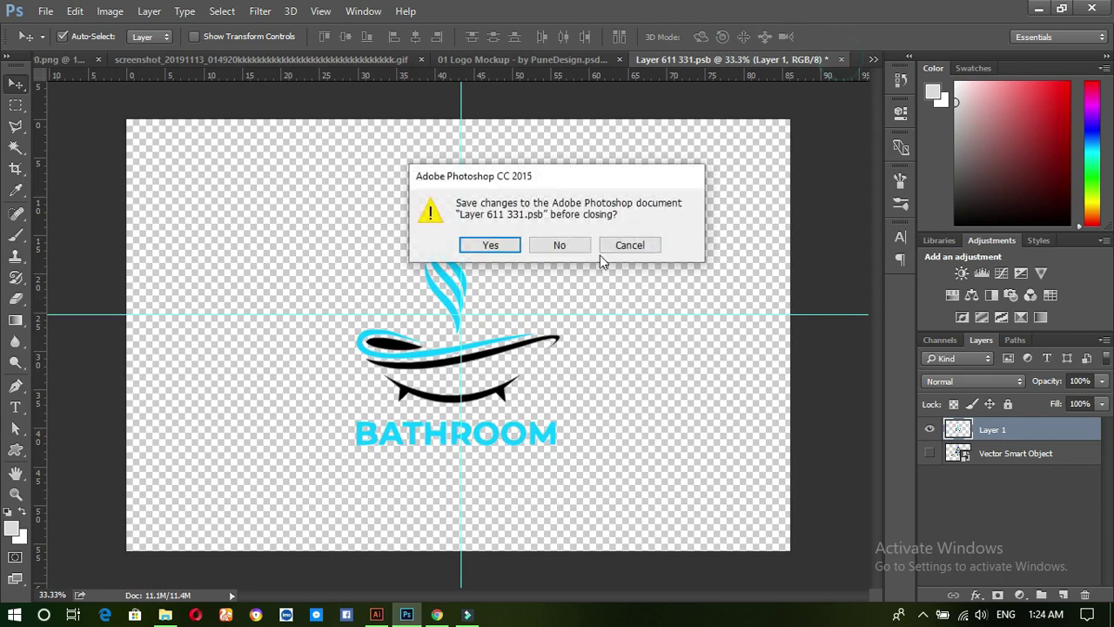
left_click(490, 245)
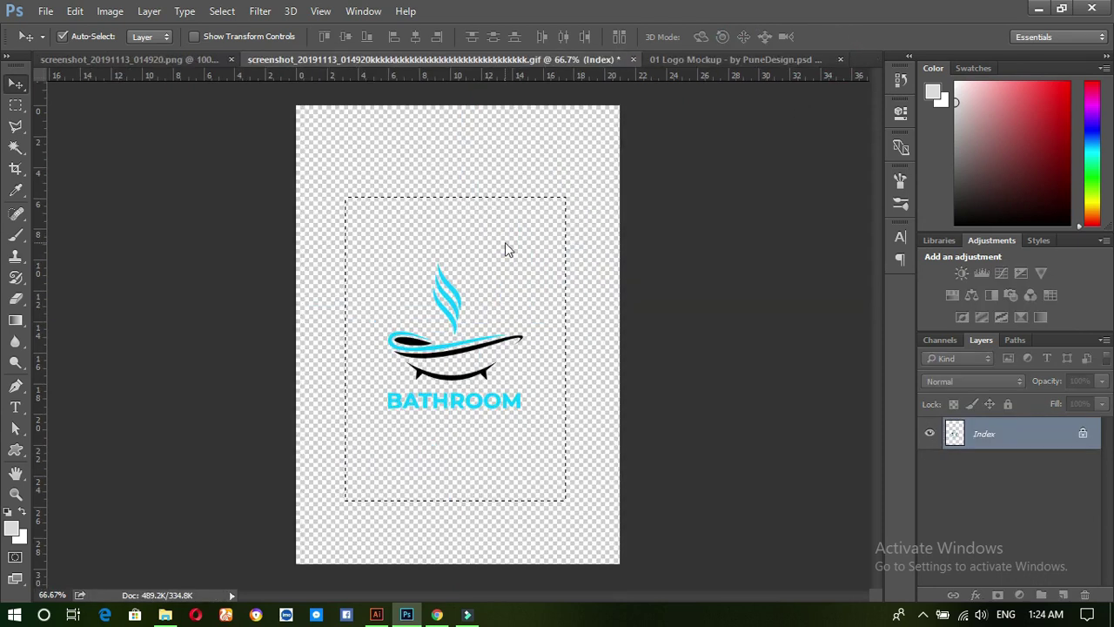
left_click(783, 60)
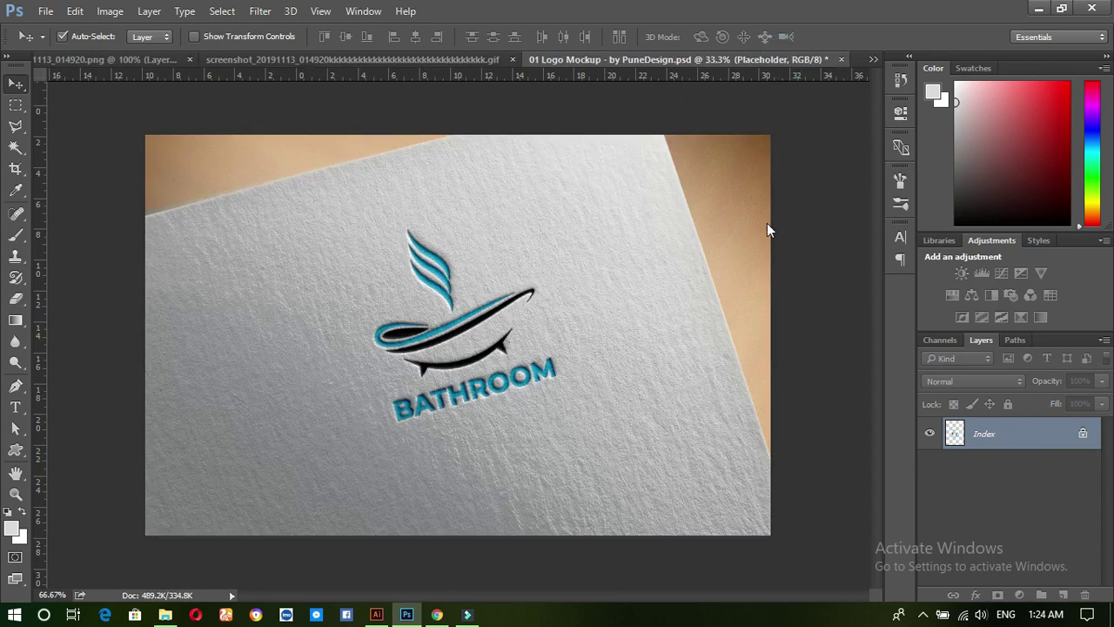
left_click(45, 12)
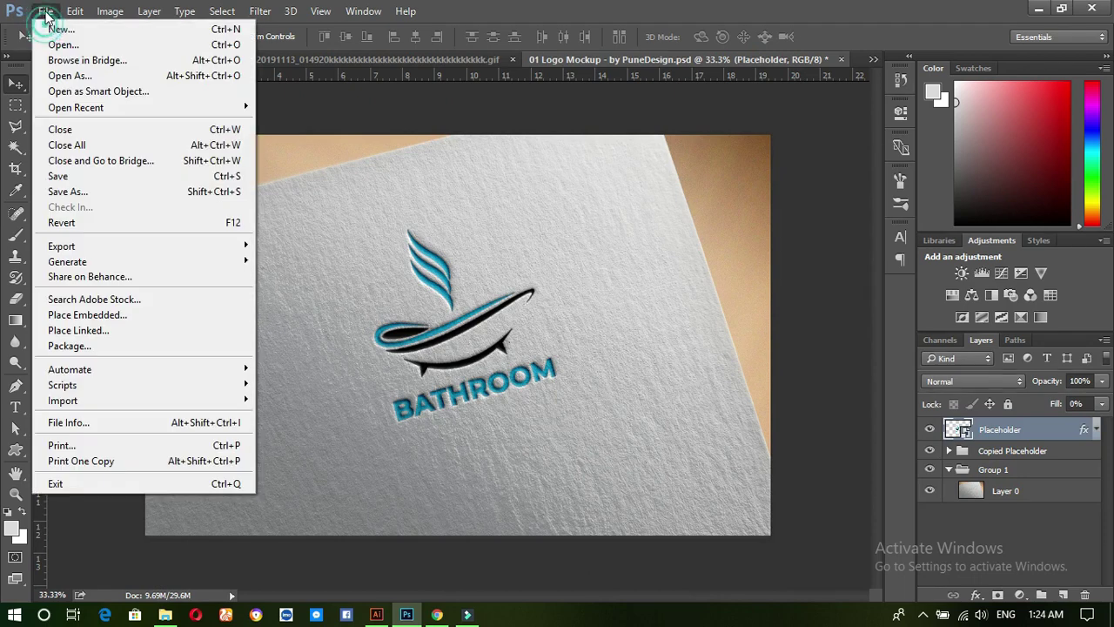
left_click(106, 194)
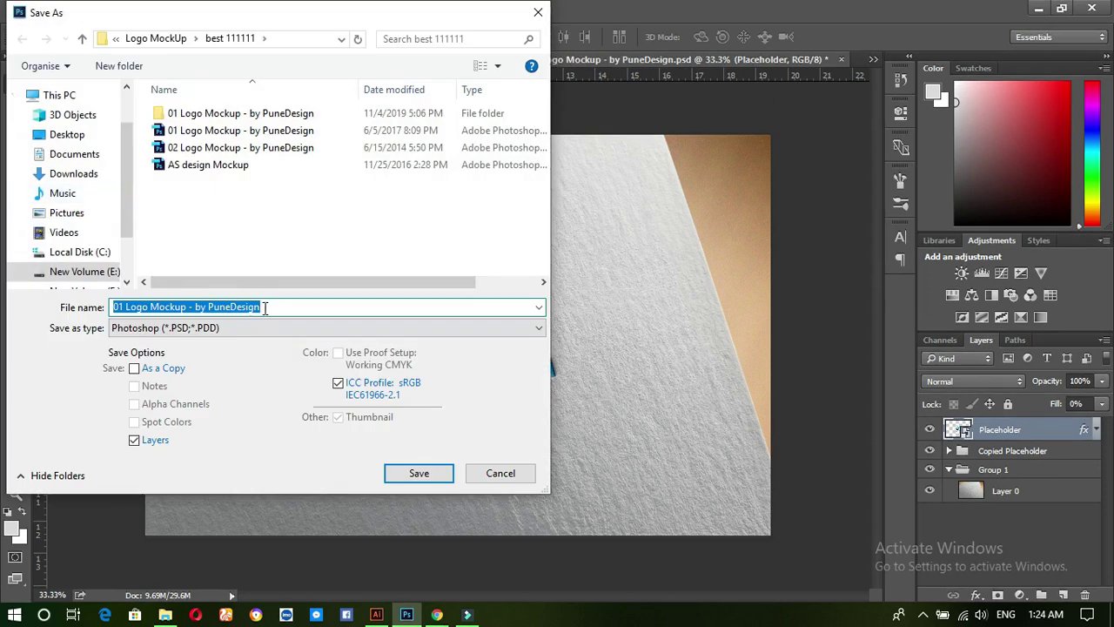
left_click(87, 154)
left_click(280, 328)
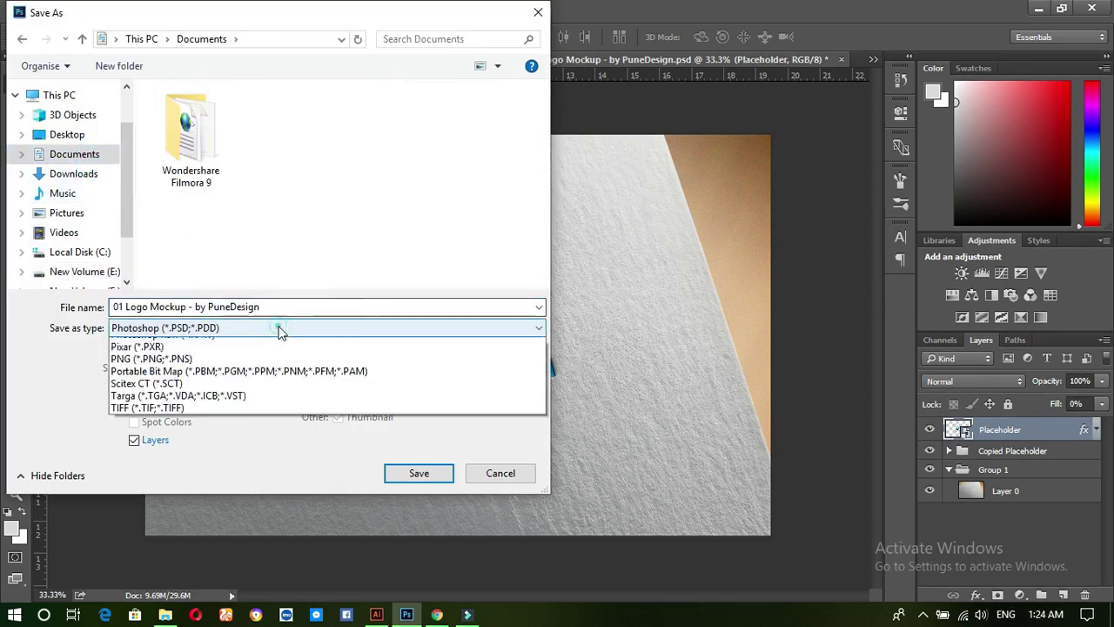
left_click(283, 453)
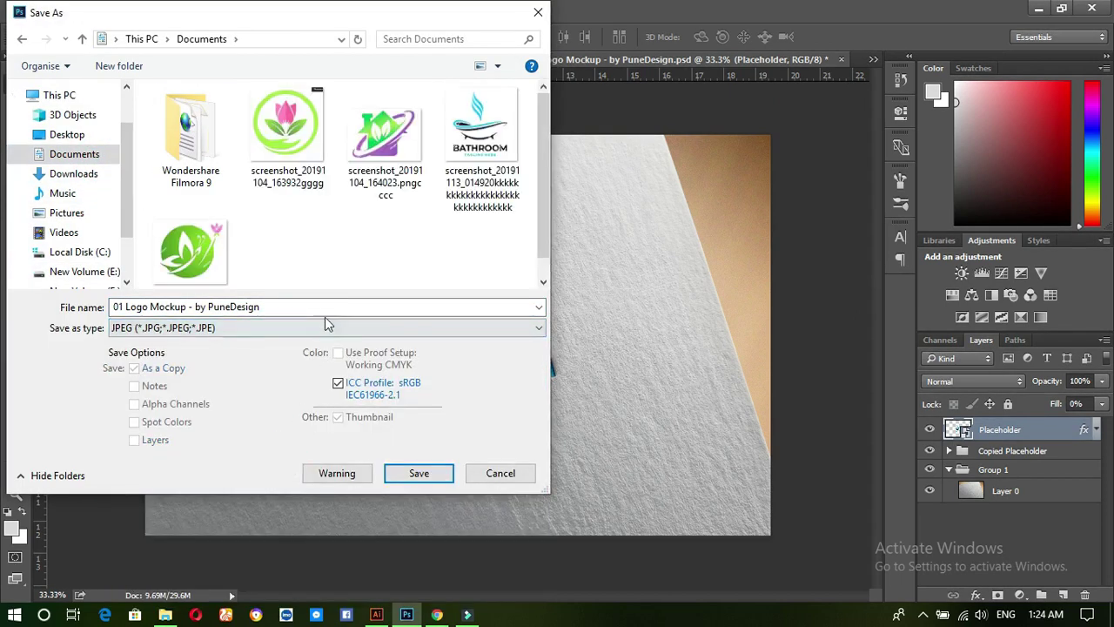
left_click(409, 476)
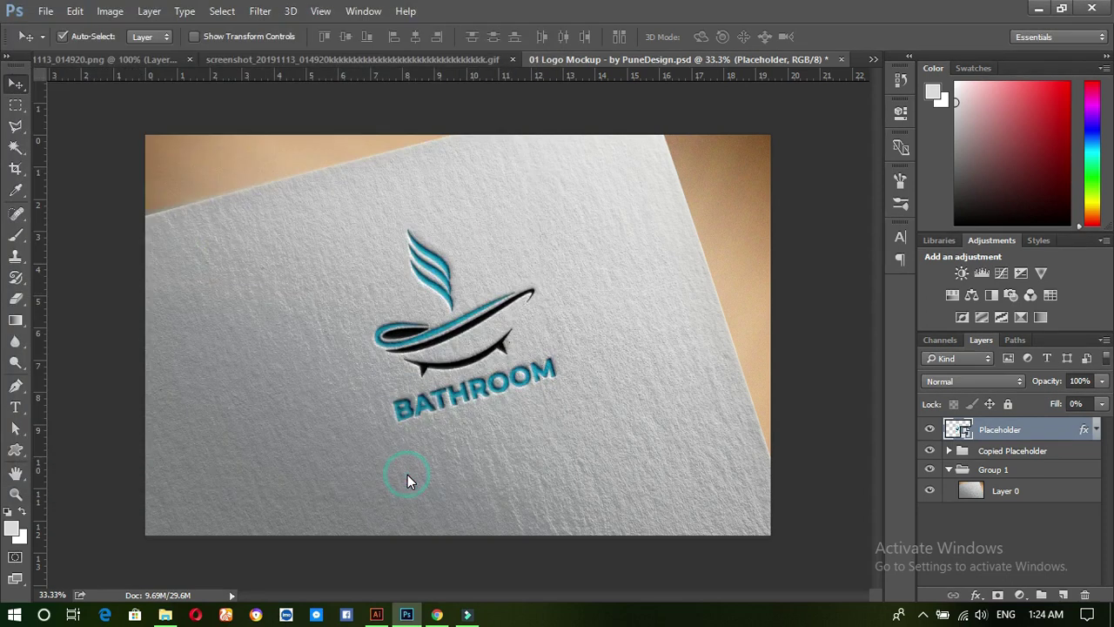
left_click(679, 122)
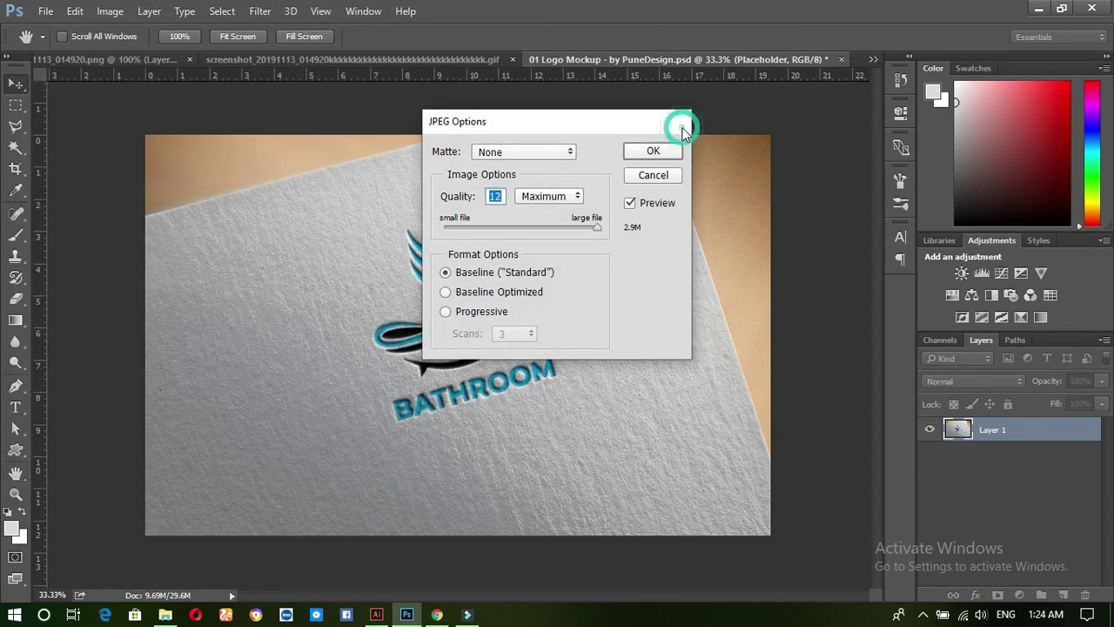
- Save the logo mockup as a JPEG in the Videos folder under a new file name, keeping the existing 01 Logo Mockup JPEG
left_click(48, 12)
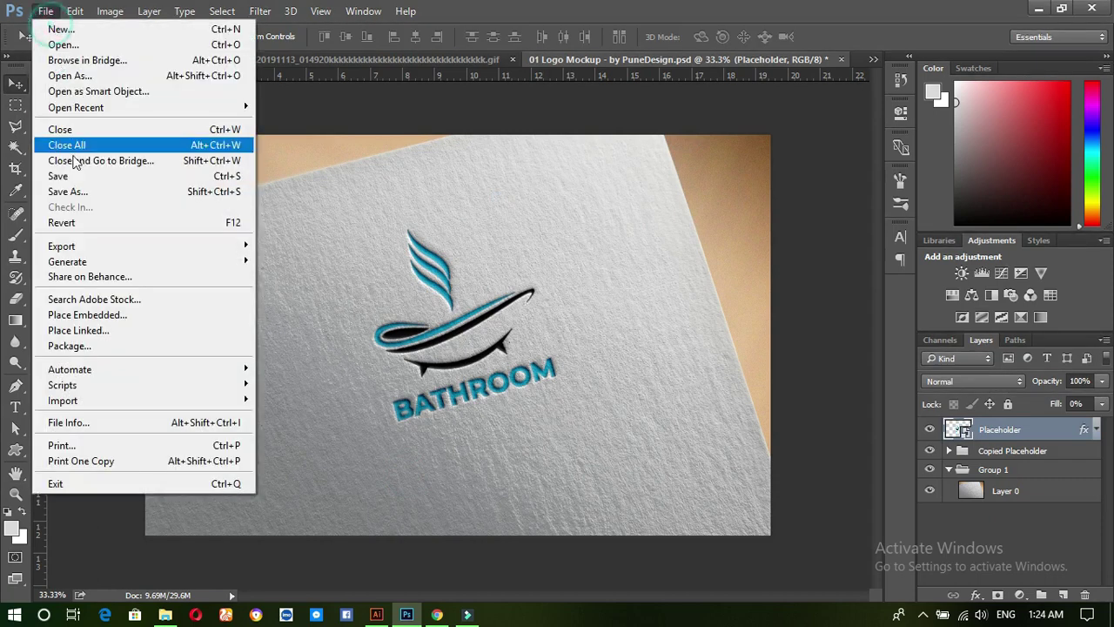
left_click(75, 186)
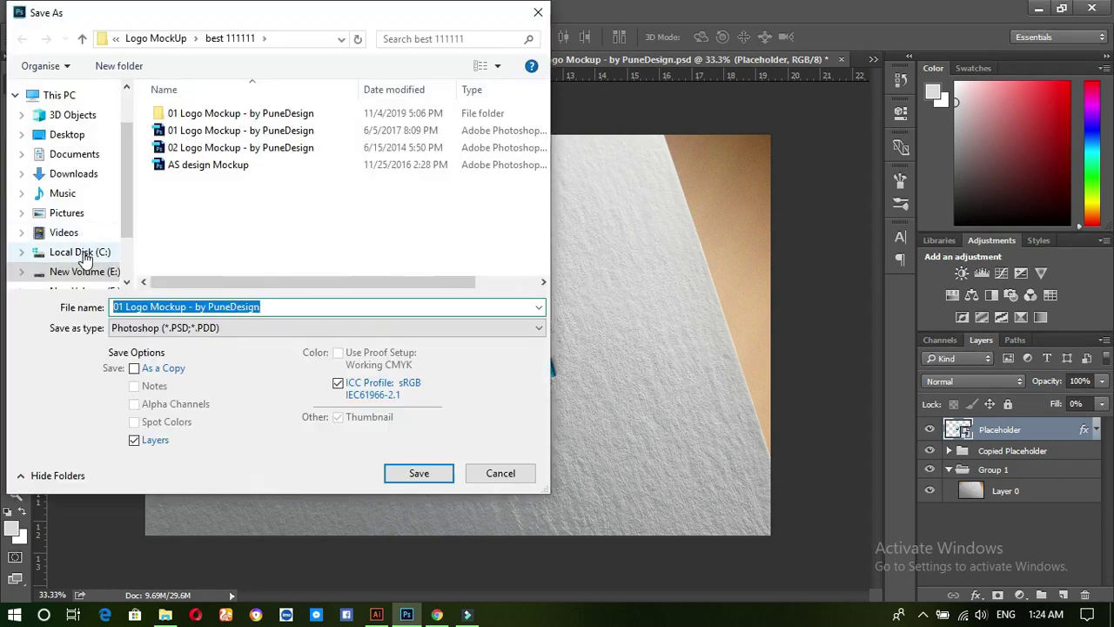
left_click(80, 234)
left_click(249, 327)
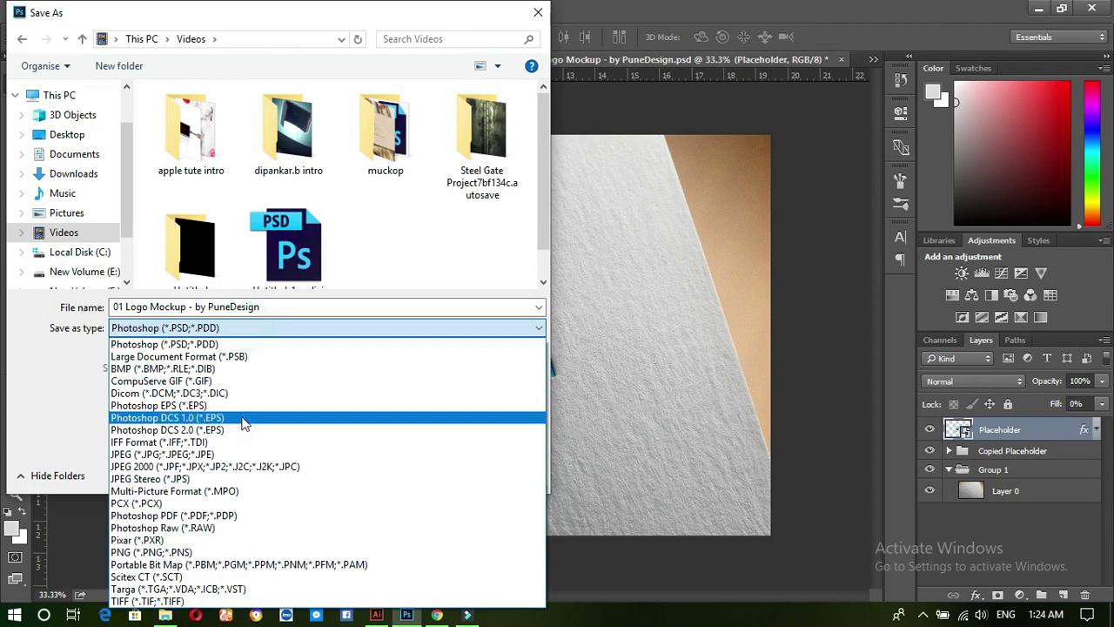
left_click(226, 457)
scroll(416, 209, "down", 1)
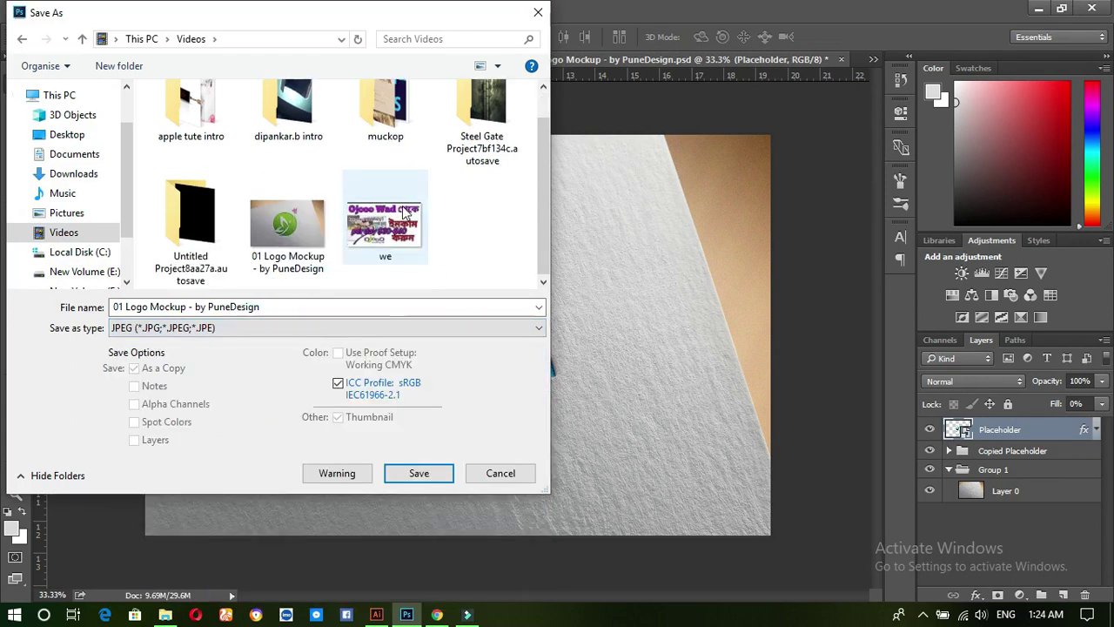
left_click(413, 478)
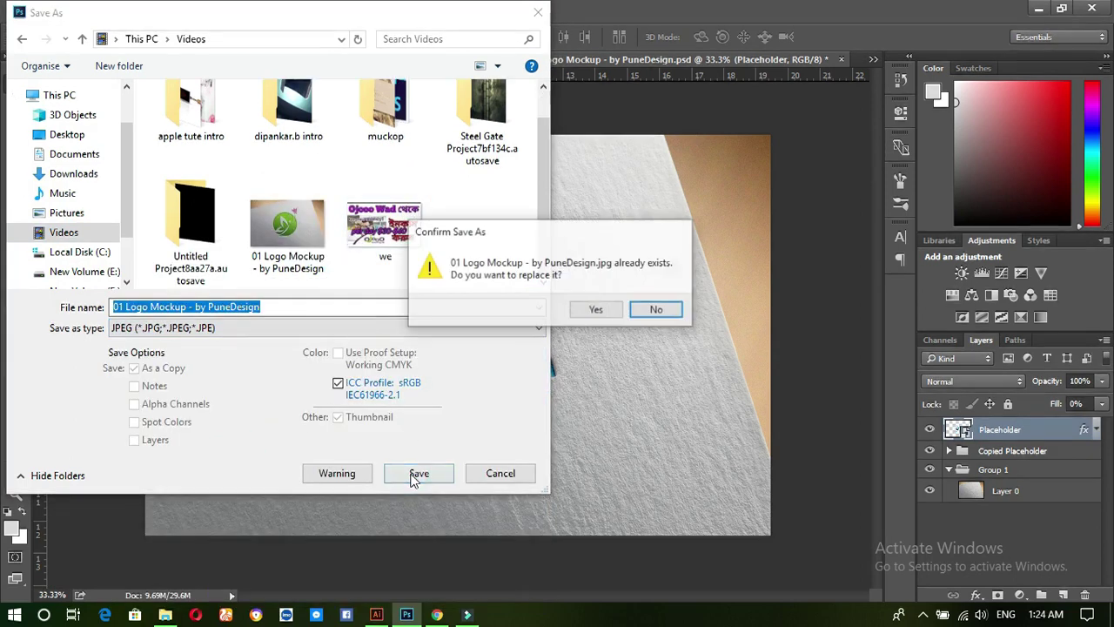
left_click(659, 311)
left_click(423, 309)
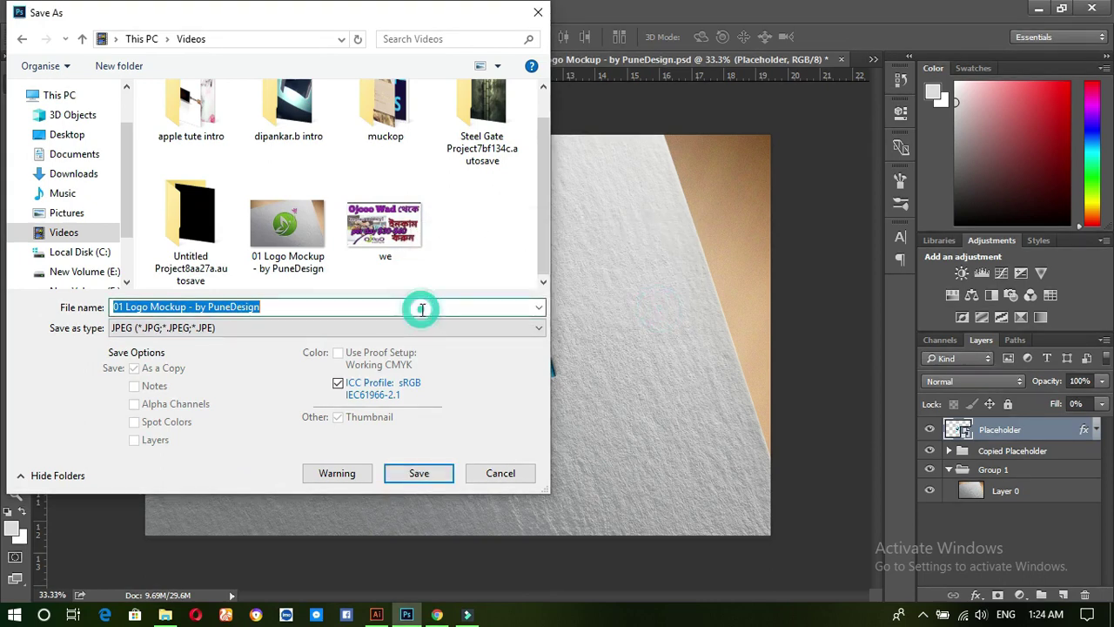
left_click(408, 478)
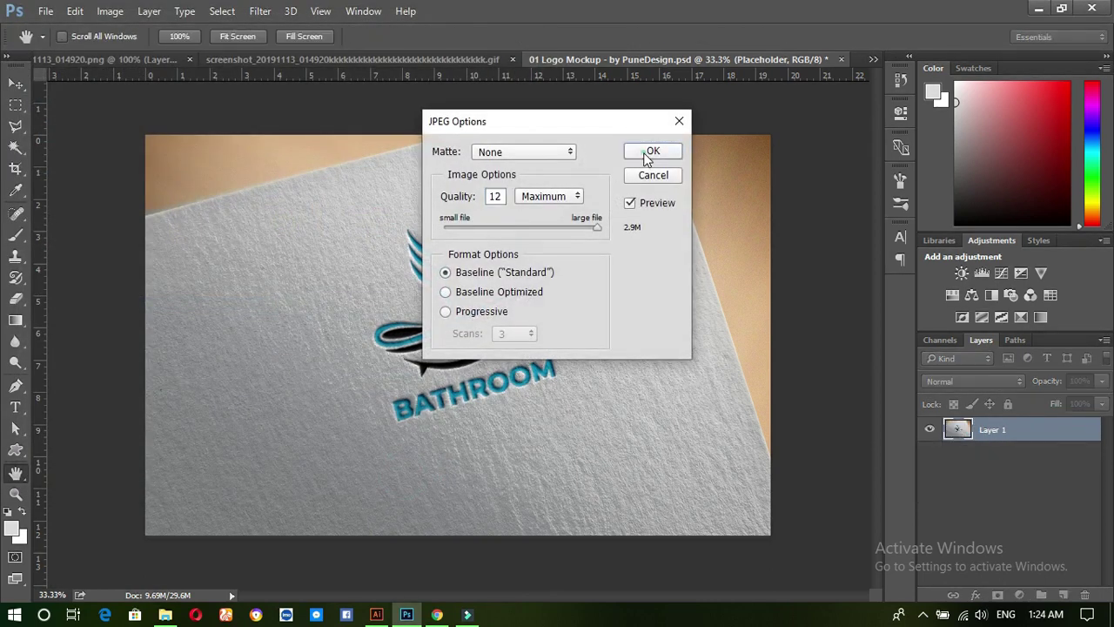